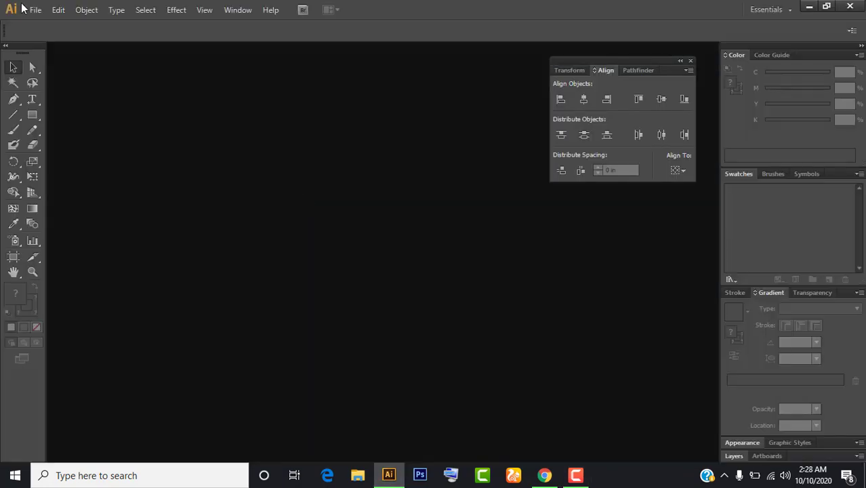
- Create the 'Id card' document: 2 artboards of 2.13 × 3.39 in, 0.125 in bleed
click(34, 9)
click(76, 24)
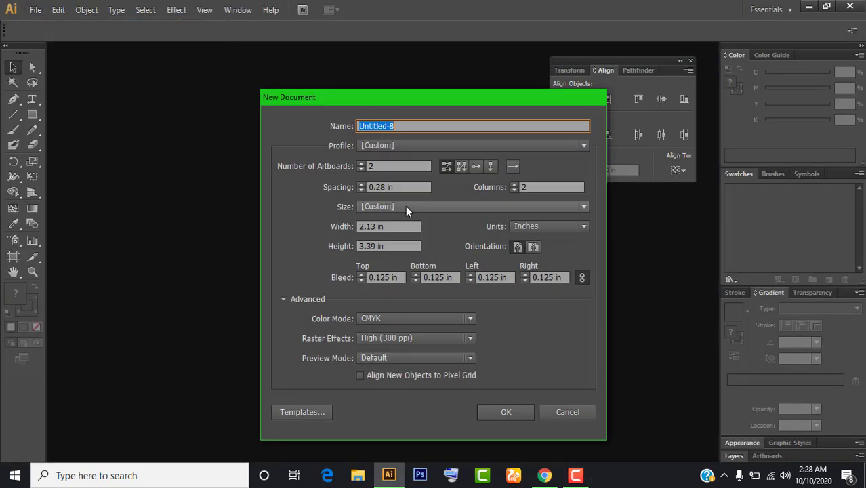
text(Id card)
click(388, 165)
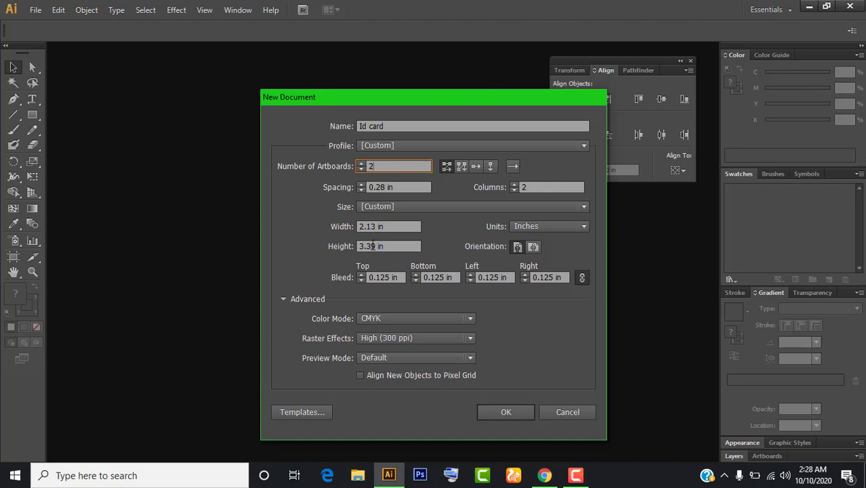
drag(378, 227, 255, 229)
text(2)
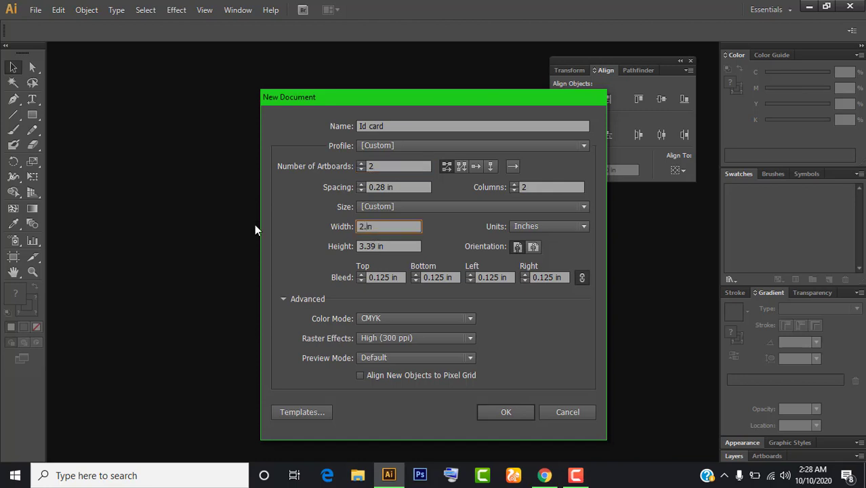
text(.13)
drag(375, 246, 292, 255)
text(3.)
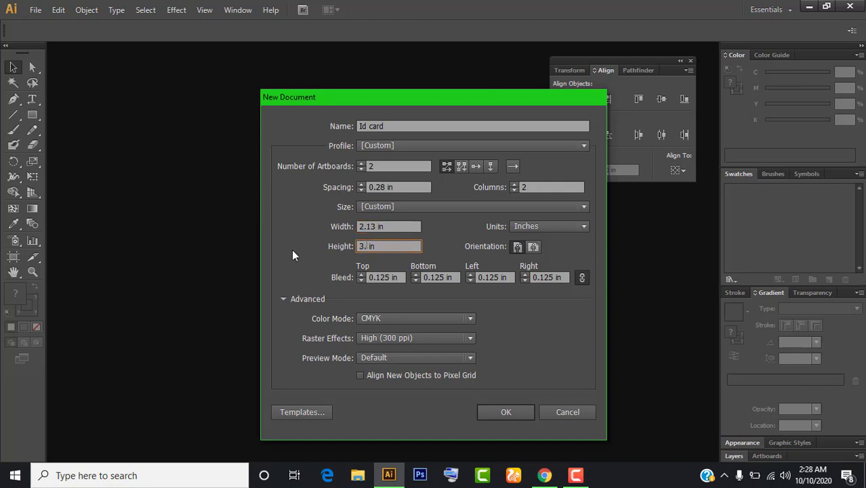
text(39)
key(Tab)
text(0)
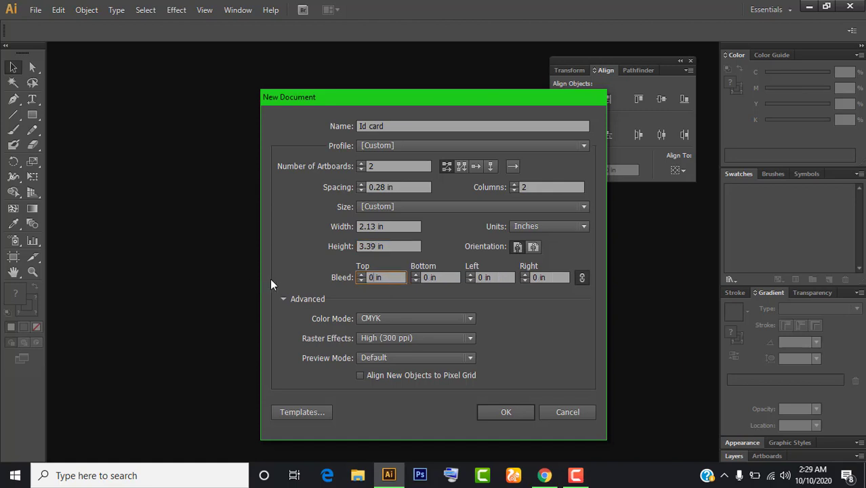
text(.125)
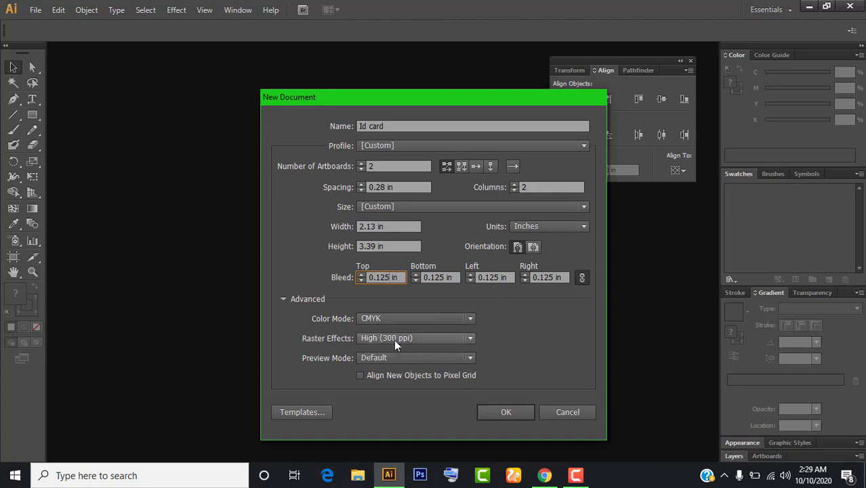
click(503, 412)
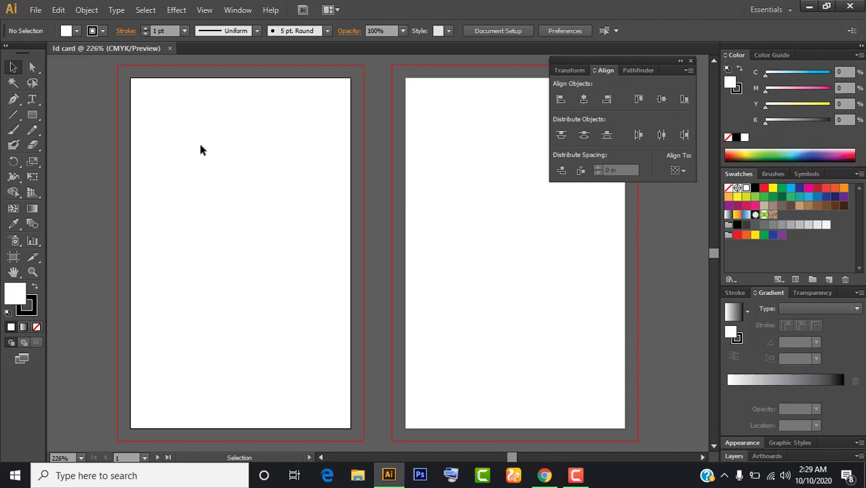
- Draw a rectangle covering the first artboard and remove its fill
drag(32, 114, 53, 111)
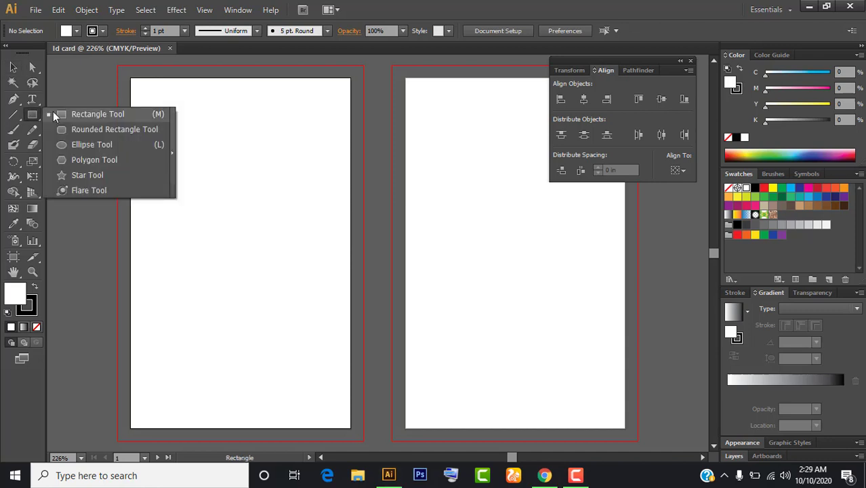
drag(131, 78, 350, 429)
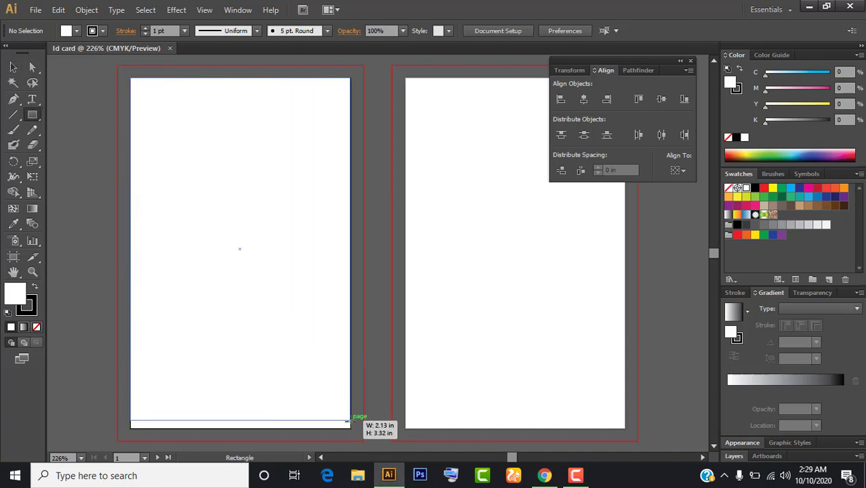
click(13, 67)
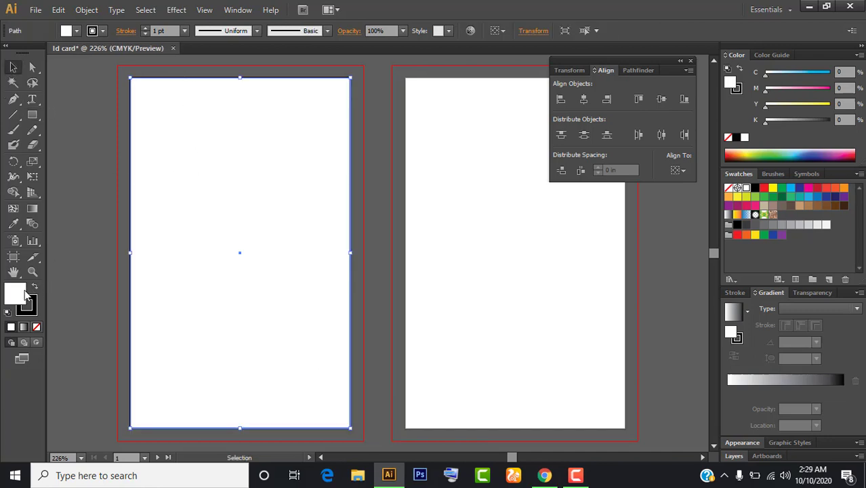
click(38, 327)
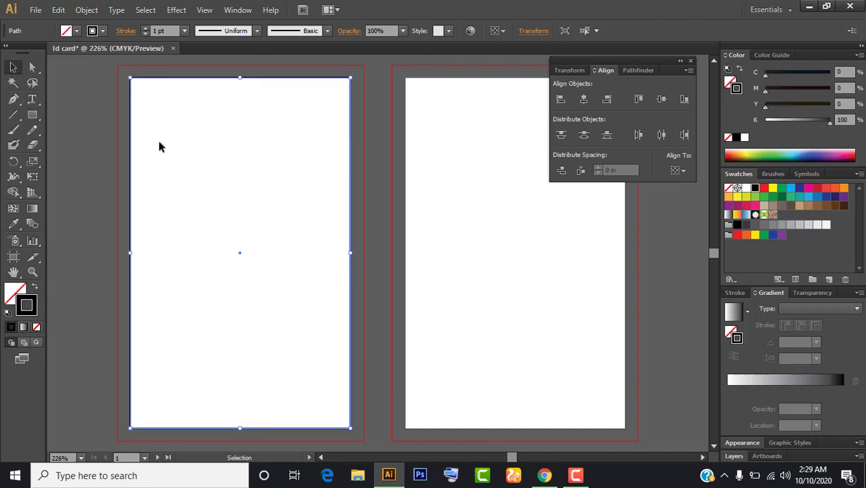
click(94, 107)
click(160, 78)
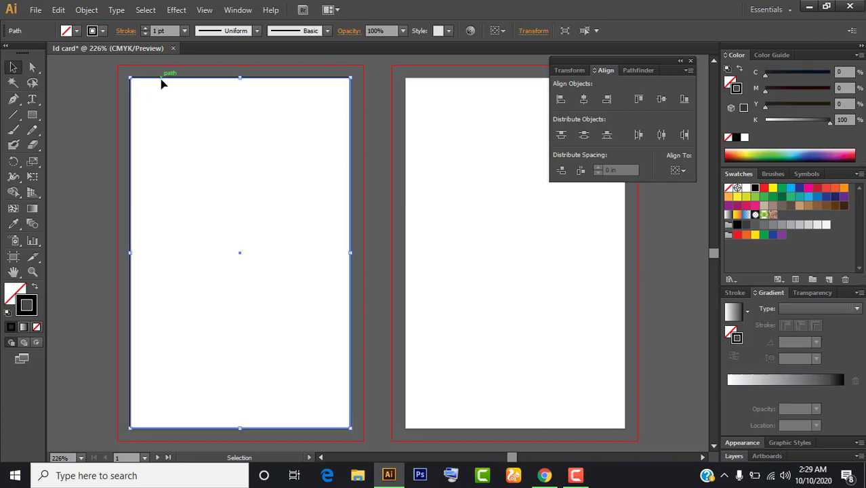
- Offset the rectangle's path by -0.125 in to create an inset copy
click(87, 9)
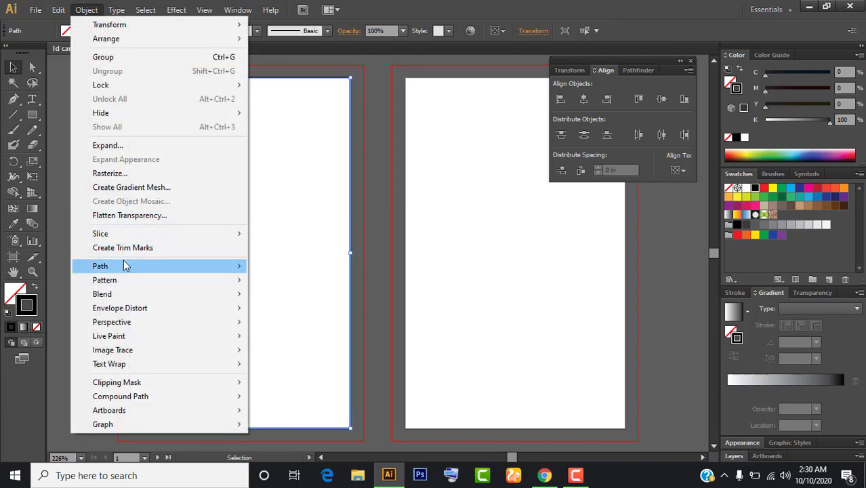
mouse_move(100, 266)
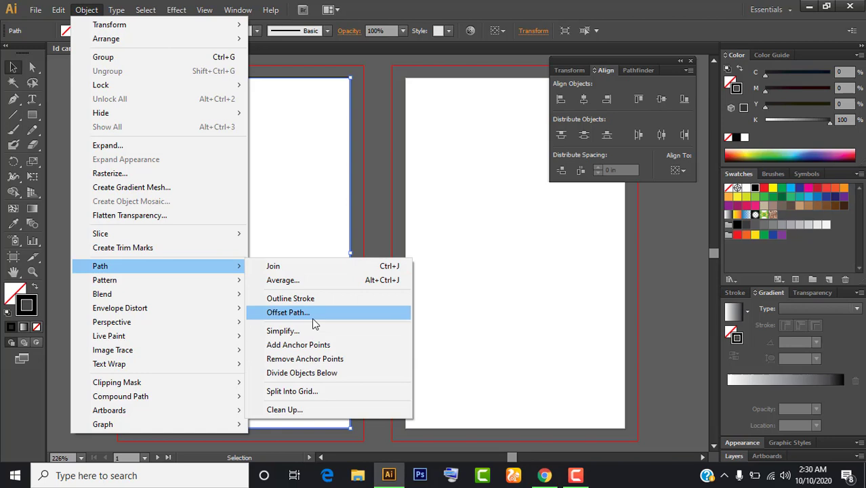
click(314, 319)
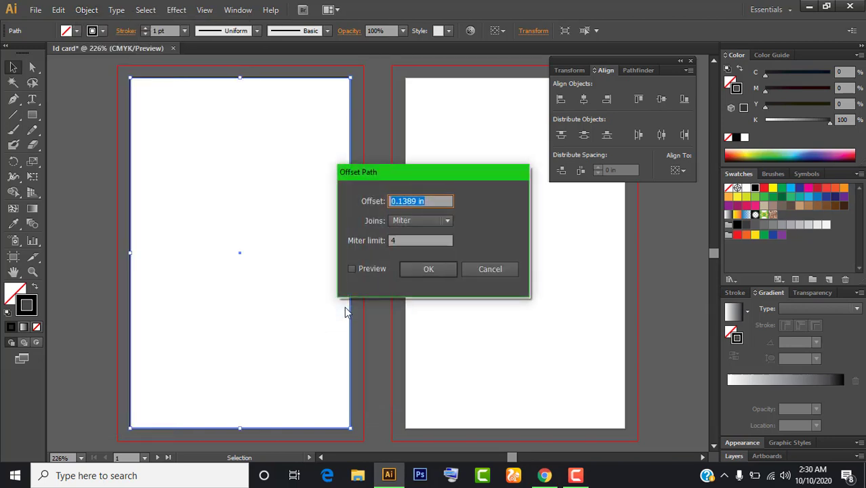
text(-0.125)
click(439, 269)
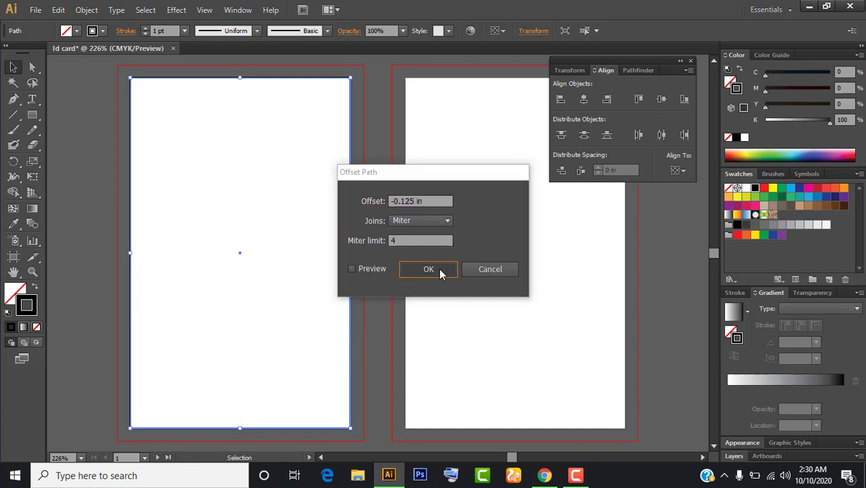
- Turn the inner inset rectangle into guides
click(82, 121)
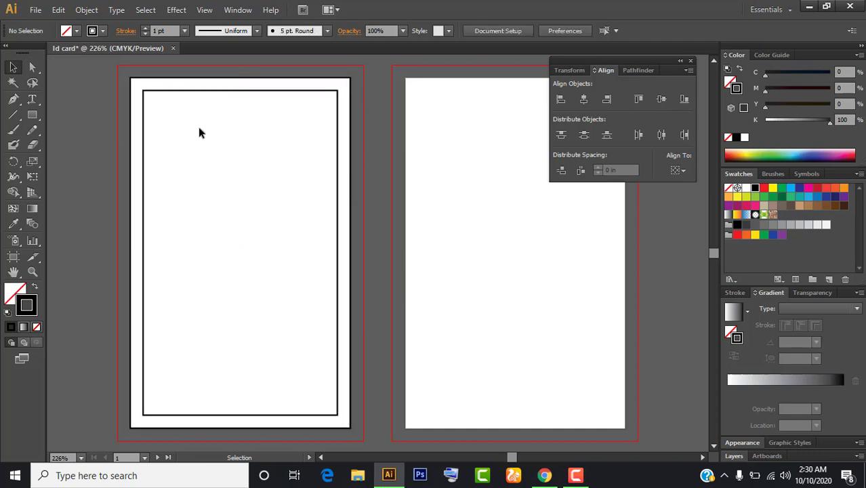
right_click(299, 93)
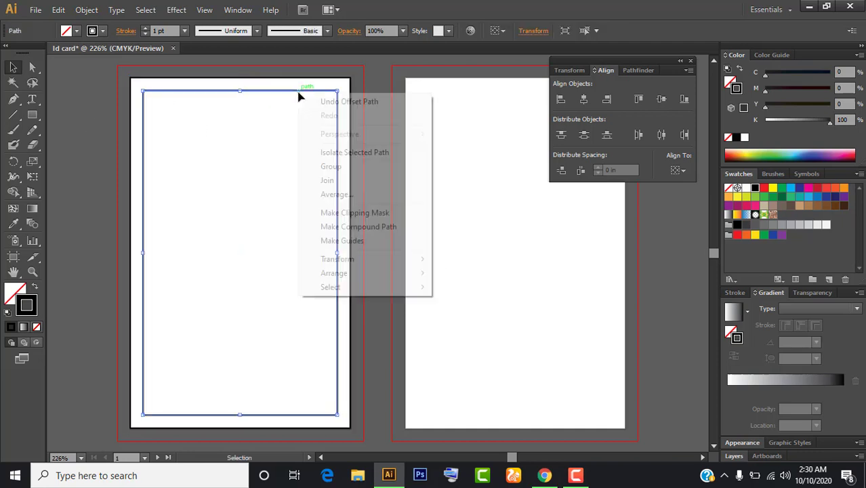
click(359, 242)
scroll(325, 271, up, 2)
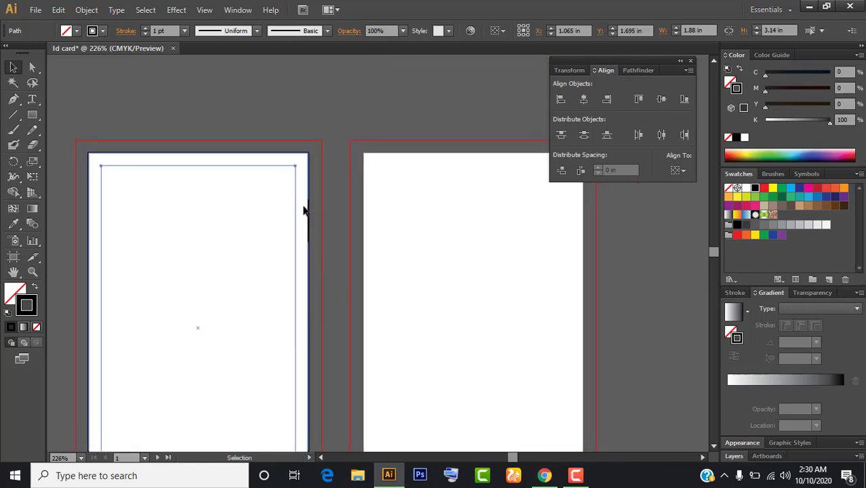
click(311, 170)
key(ctrl+minus)
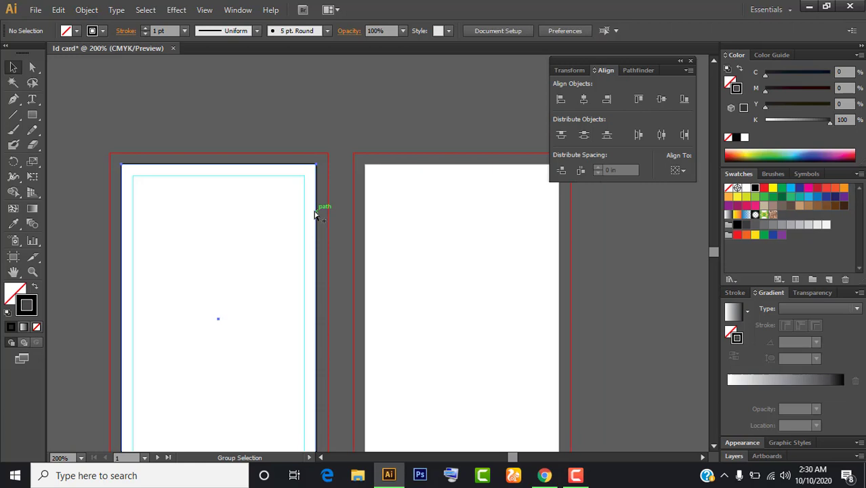
- Alt-drag a copy of the card rectangle onto the second artboard
drag(315, 215, 558, 212)
scroll(371, 216, right, 1)
scroll(371, 215, right, 3)
click(496, 230)
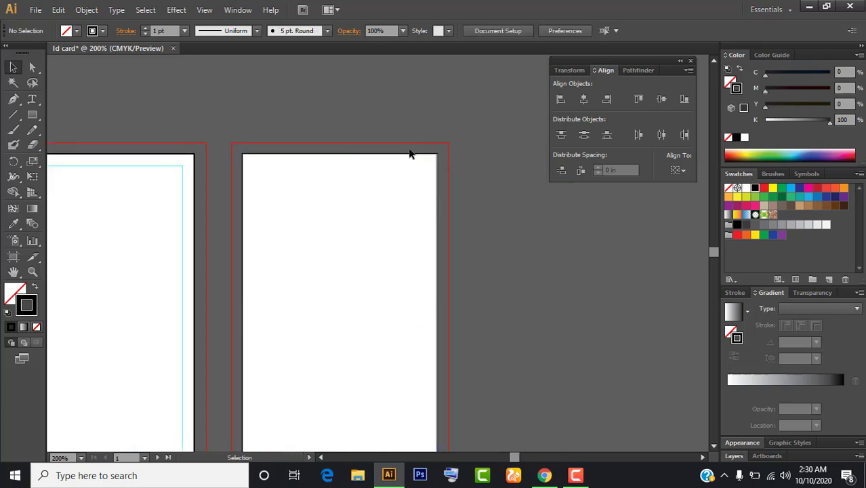
click(399, 155)
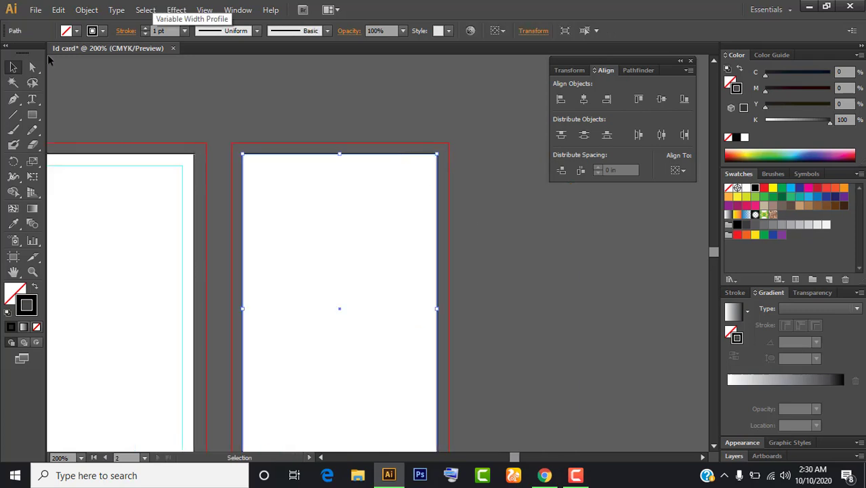
click(87, 10)
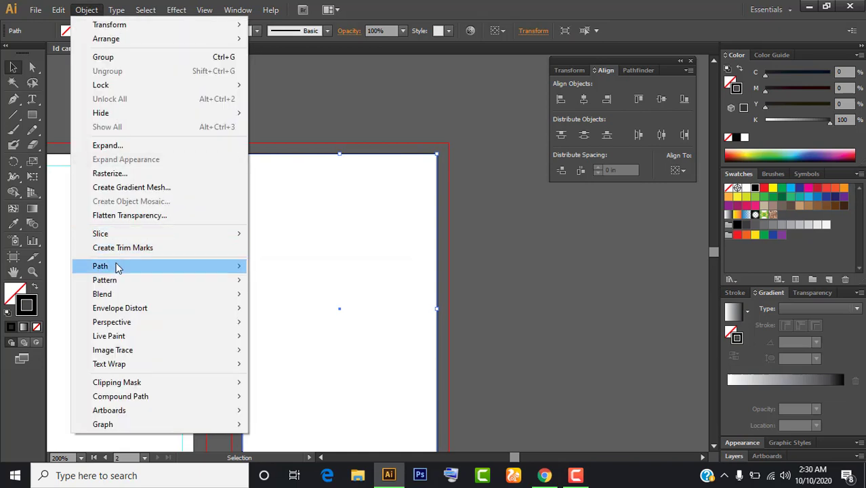
mouse_move(100, 266)
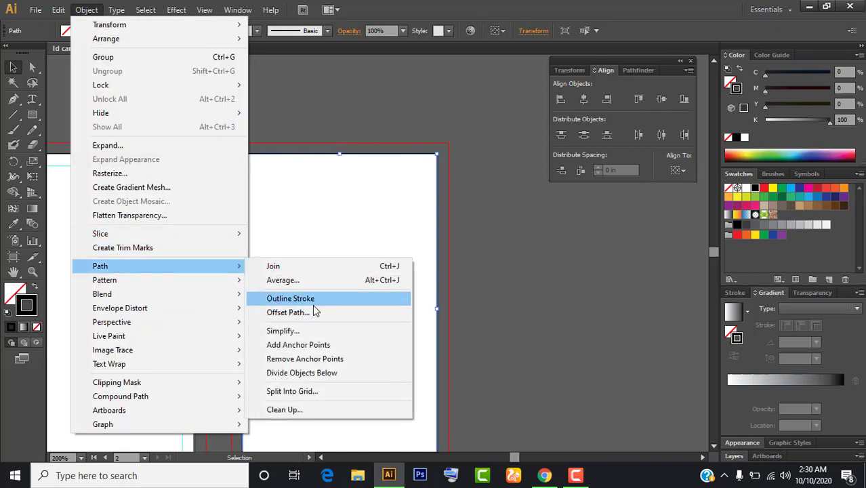
click(312, 313)
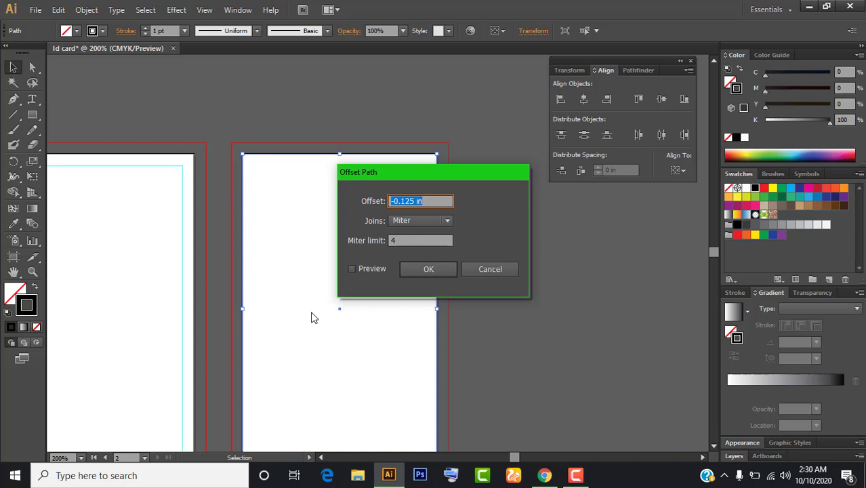
key(Return)
click(452, 228)
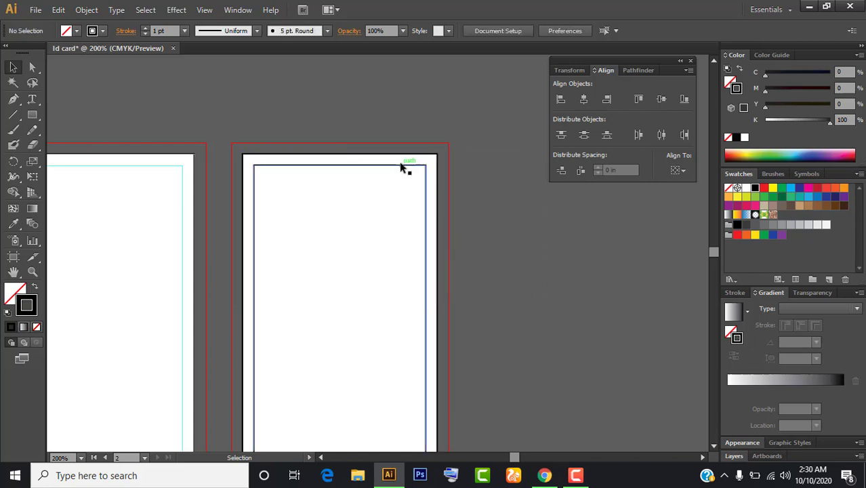
right_click(402, 167)
click(449, 312)
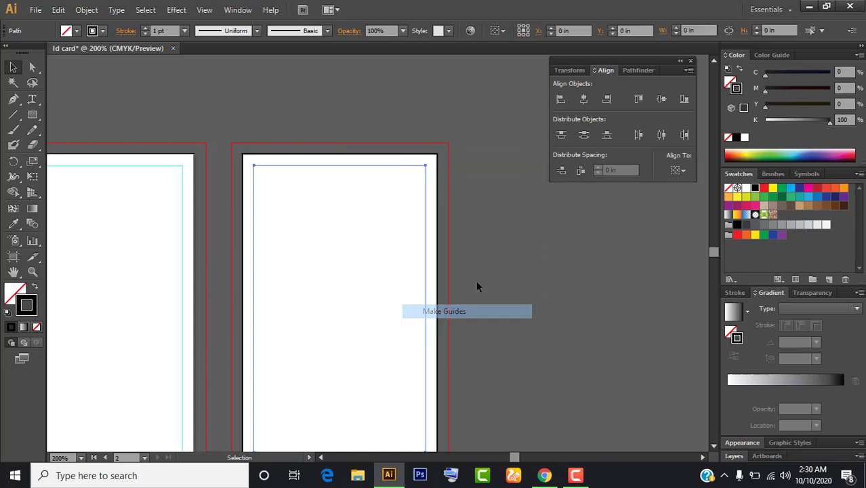
click(477, 286)
drag(194, 135, 308, 151)
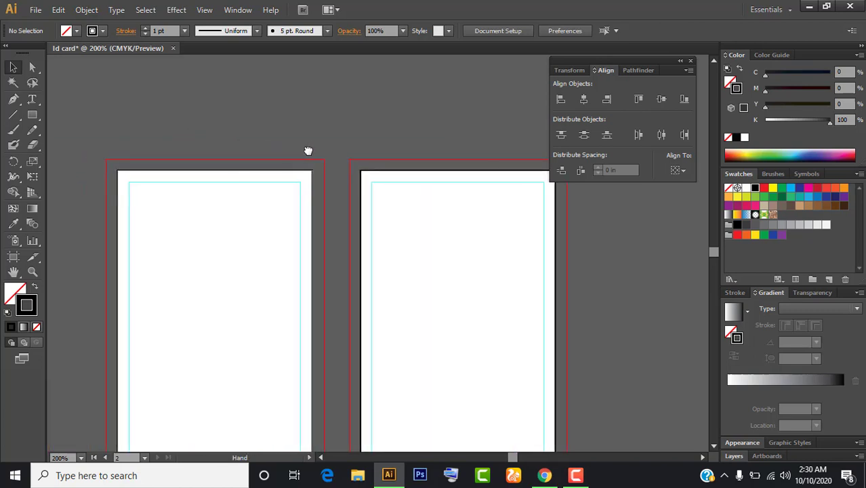
click(218, 182)
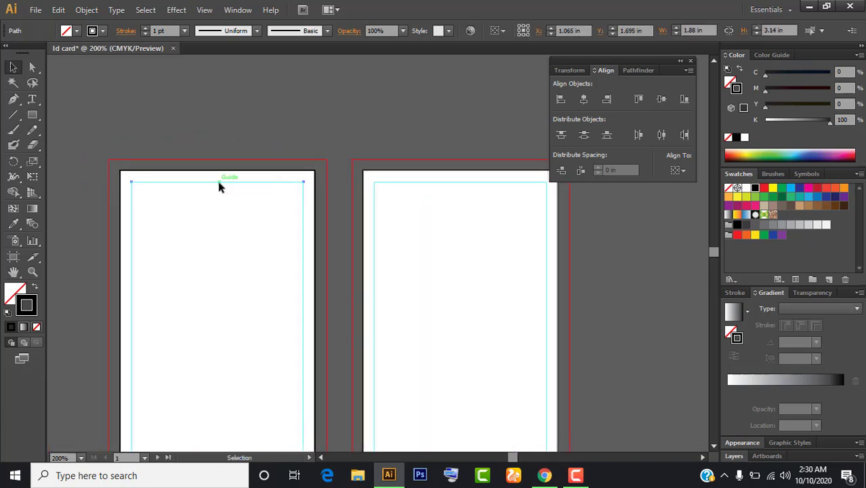
click(97, 14)
mouse_move(100, 85)
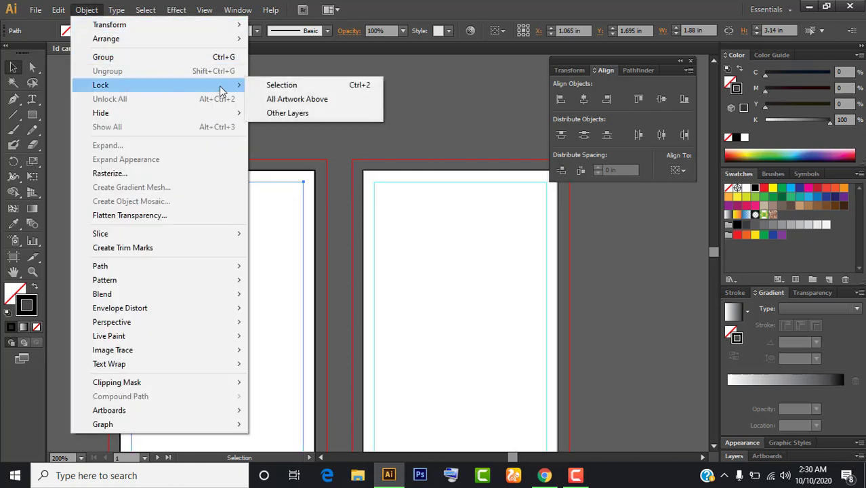
click(292, 85)
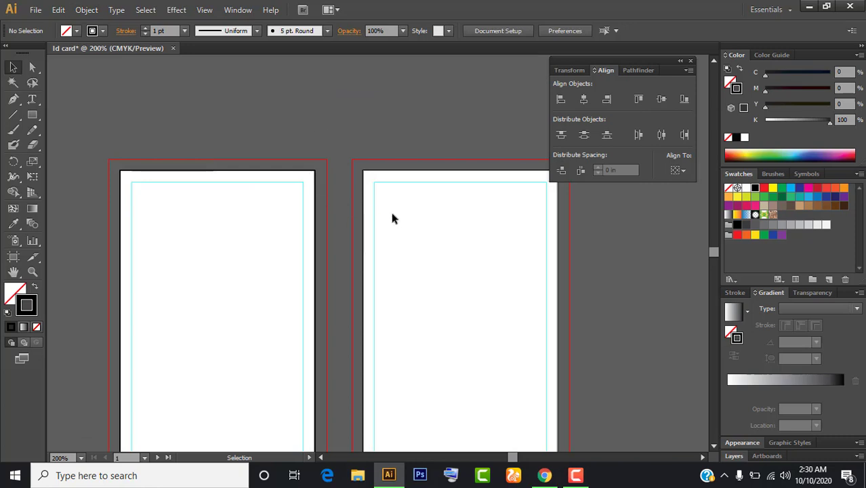
drag(389, 209, 281, 209)
click(320, 180)
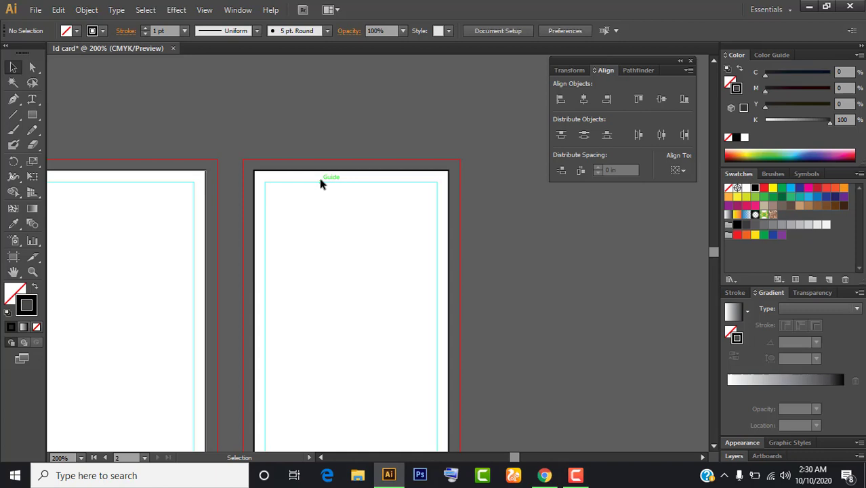
drag(252, 252, 282, 205)
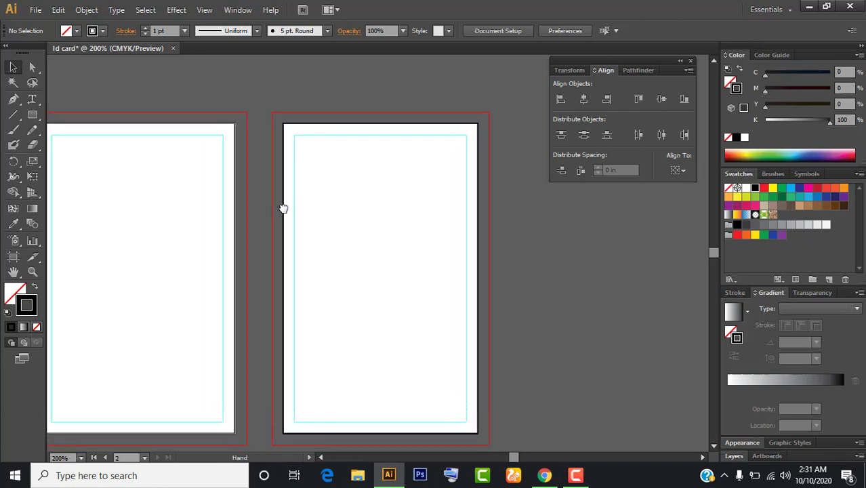
click(289, 126)
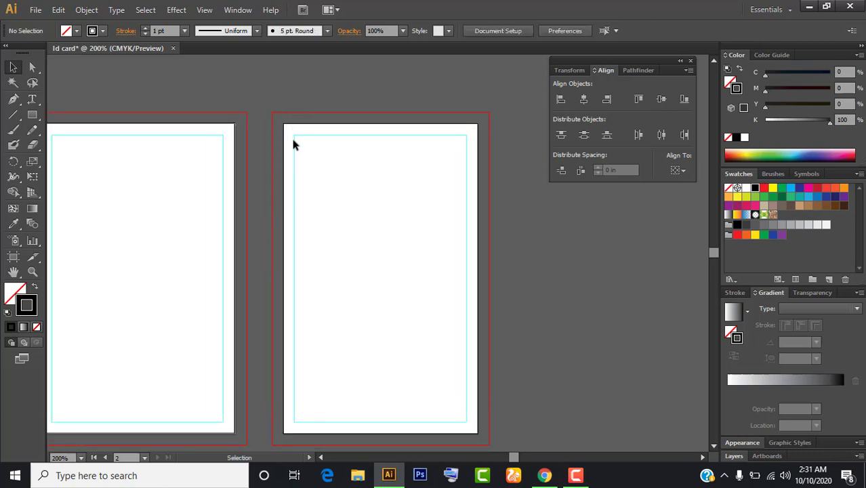
drag(234, 172, 325, 186)
click(326, 149)
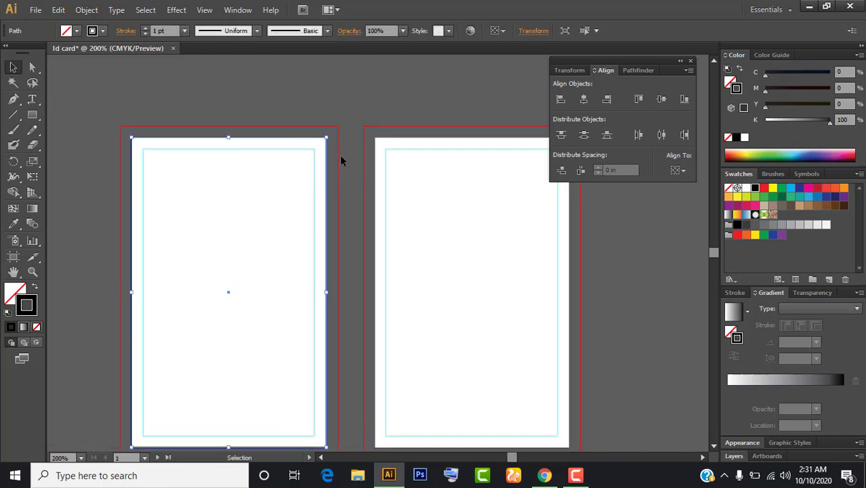
click(315, 161)
drag(288, 210, 309, 169)
key(ctrl+minus)
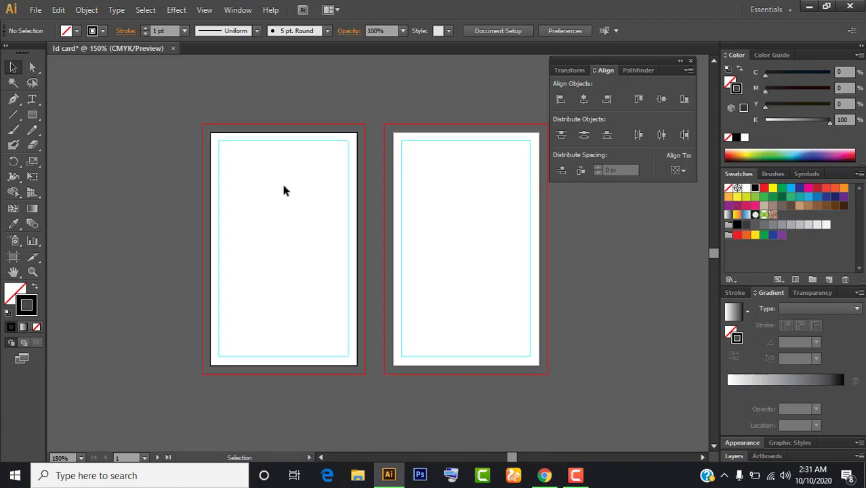
- Draw a rectangle over the left card out to the bleed and fill it white
click(33, 115)
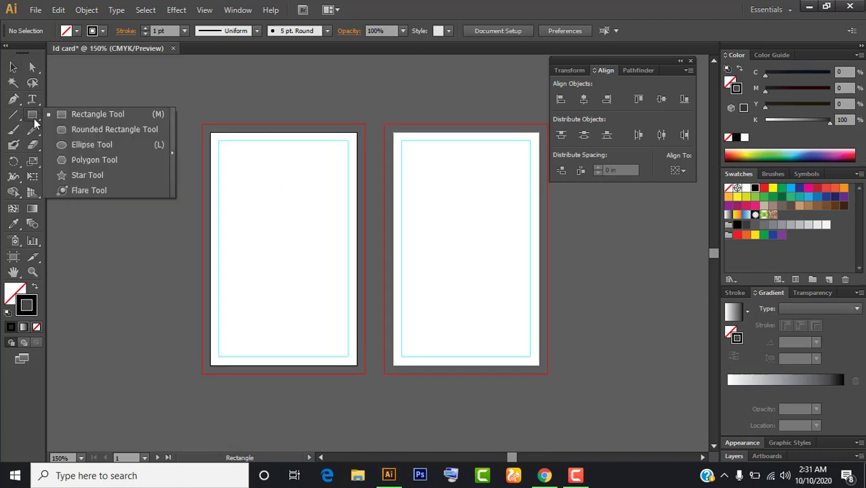
click(71, 114)
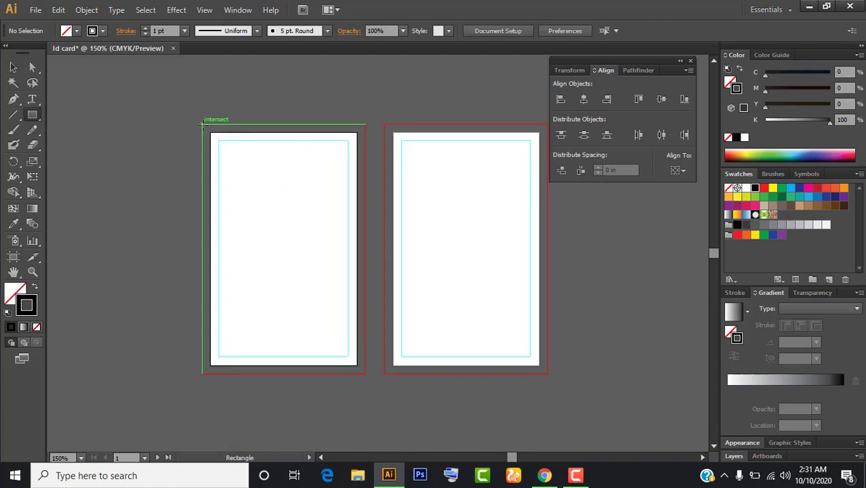
mouse_move(202, 125)
mouse_down()
mouse_move(269, 245)
mouse_move(365, 372)
mouse_up()
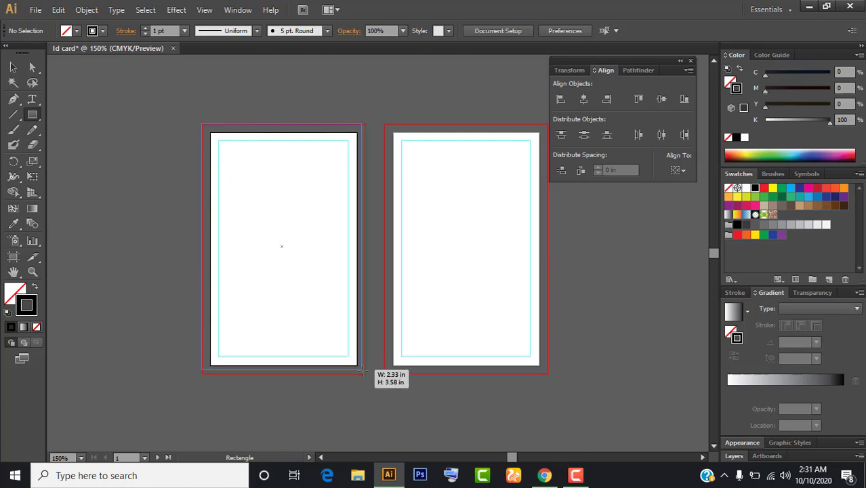
drag(365, 372, 365, 373)
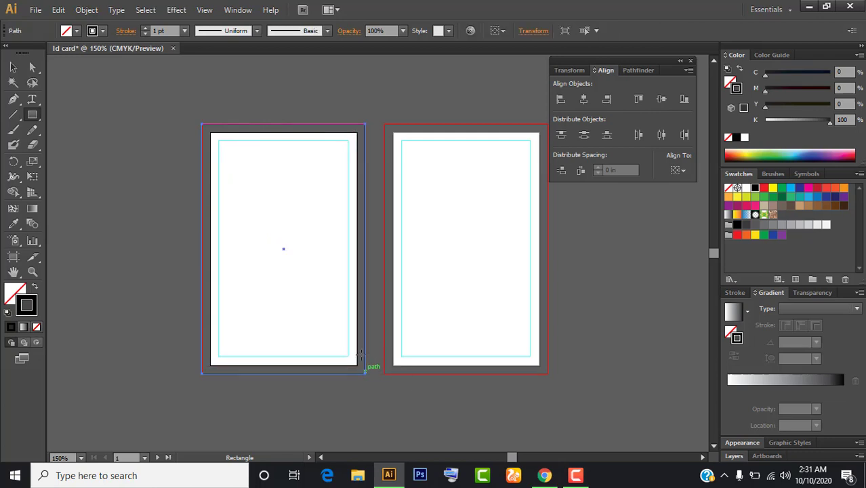
click(19, 292)
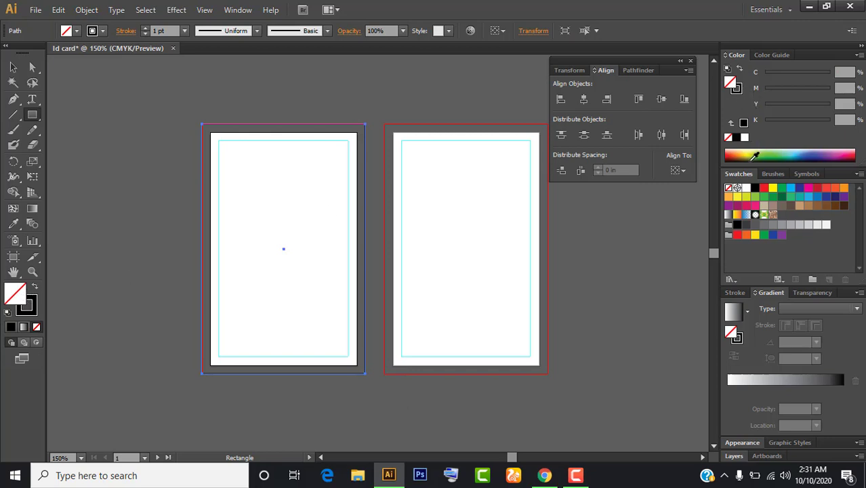
click(745, 137)
- Remove the rectangle's outline, deselect it, and zoom to 200%
click(13, 67)
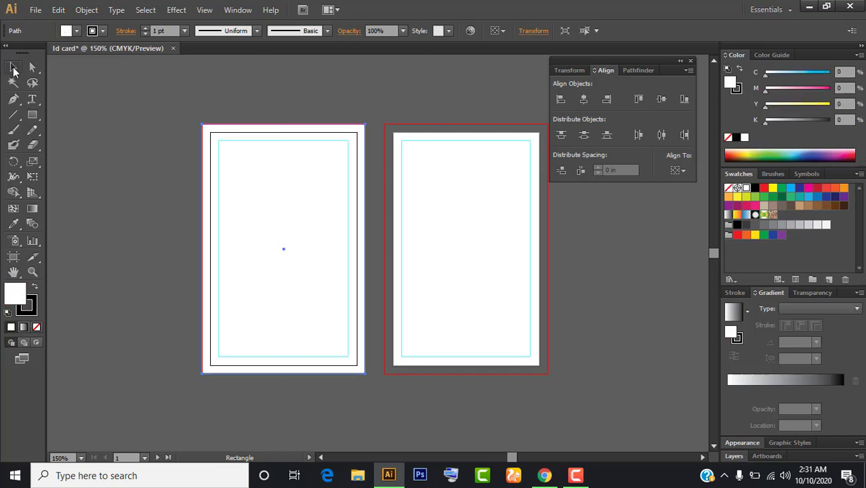
click(30, 310)
click(37, 327)
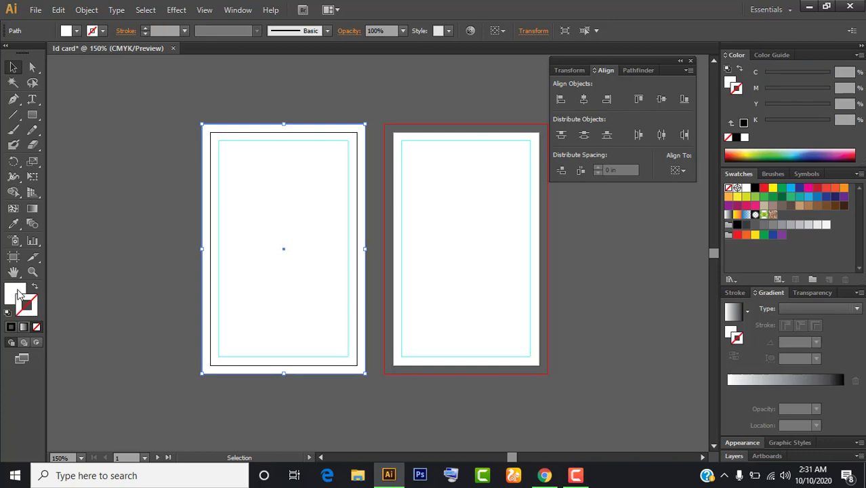
click(145, 198)
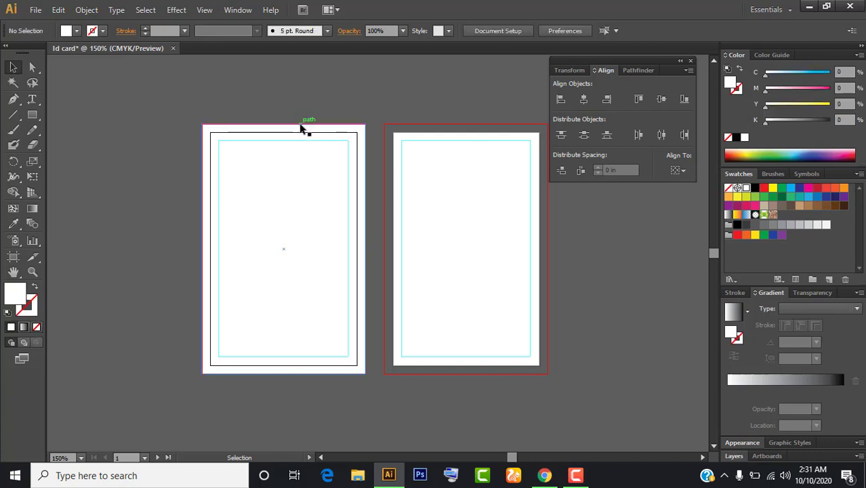
click(302, 129)
key(ctrl+shift+a)
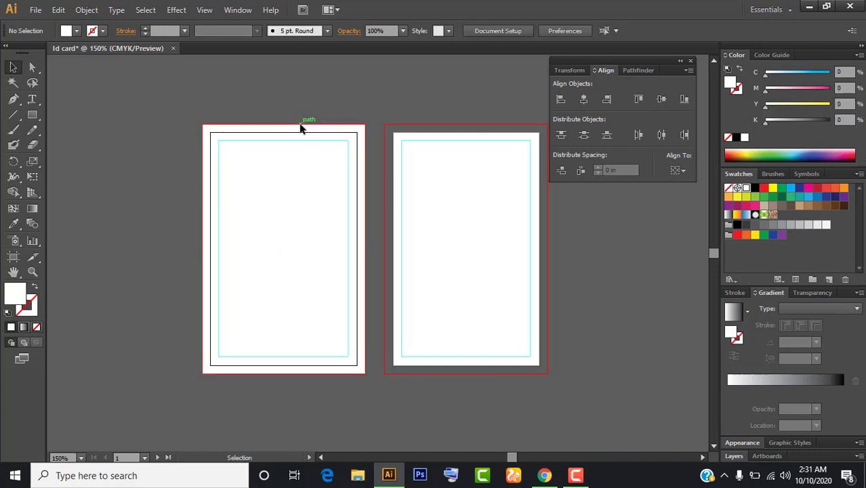
mouse_move(303, 136)
mouse_down()
mouse_move(292, 128)
mouse_move(278, 178)
mouse_up()
key(ctrl+equal)
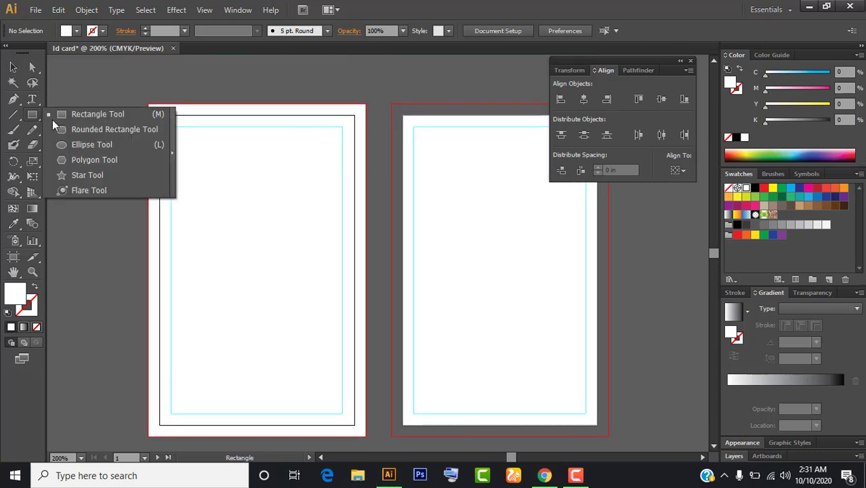
- Draw a rounded rectangle beside the left card
drag(30, 118, 81, 128)
drag(154, 157, 367, 170)
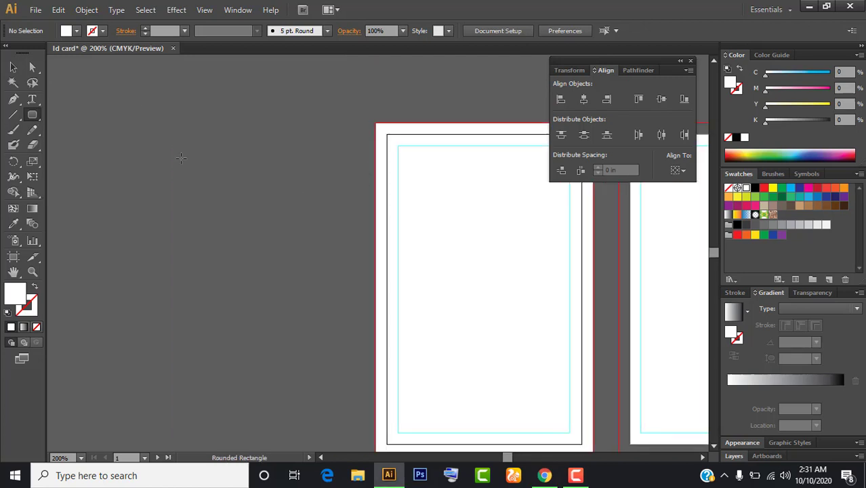
drag(182, 159, 337, 314)
key(v)
drag(311, 241, 233, 223)
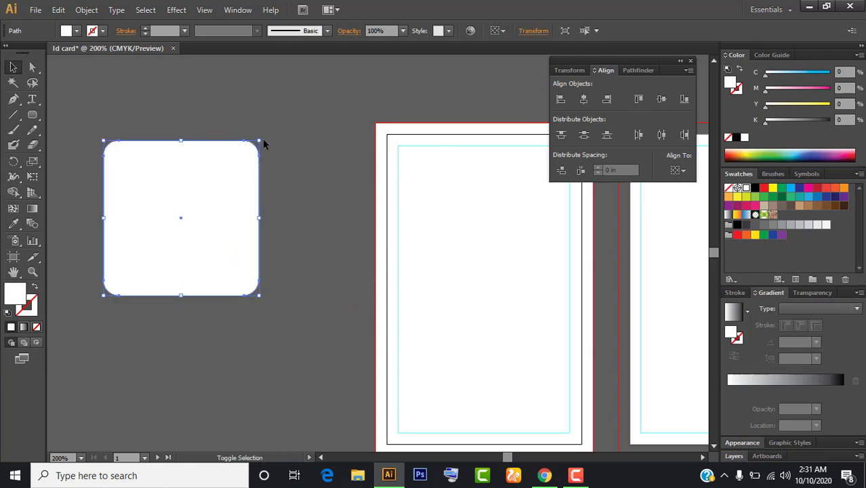
key(ctrl+shift+b)
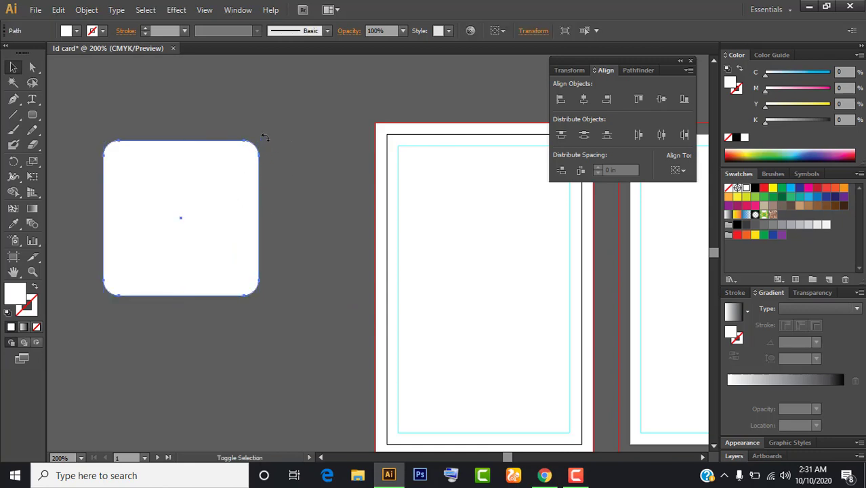
- Rotate it 45°, enlarge it, place its point over the card top, and colour it green
drag(252, 129, 170, 97)
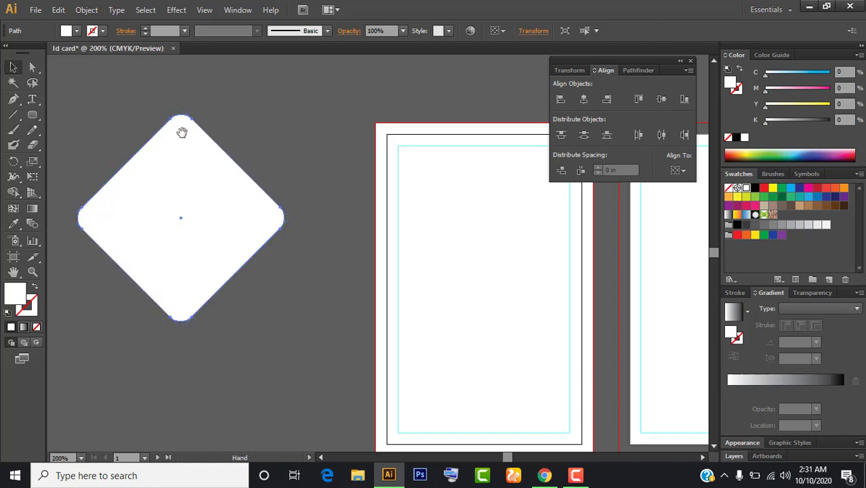
drag(182, 132, 193, 169)
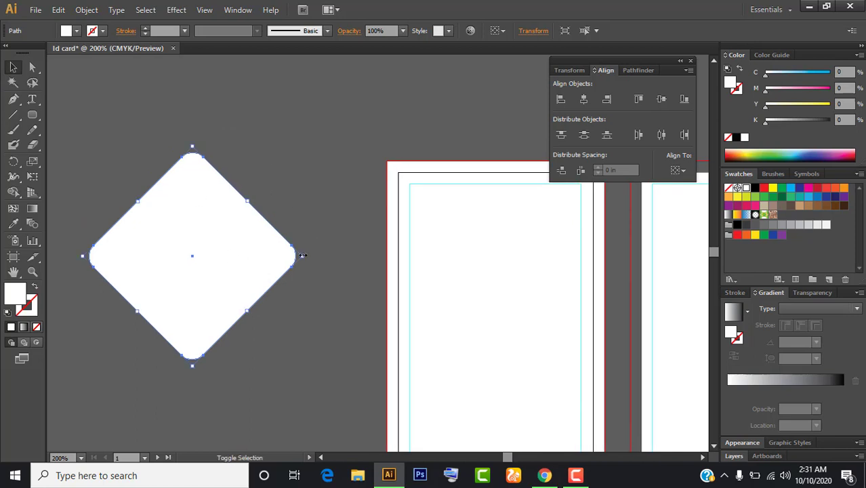
drag(302, 257, 387, 240)
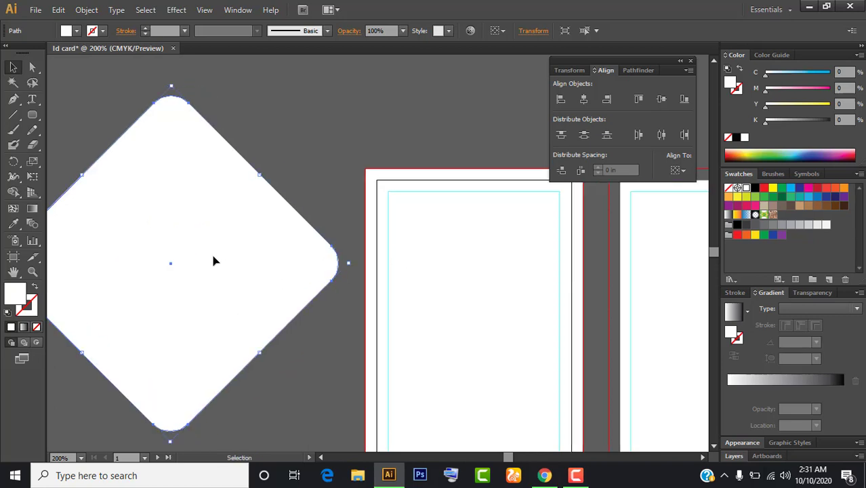
mouse_move(214, 294)
mouse_down()
mouse_move(576, 209)
mouse_move(507, 218)
mouse_up()
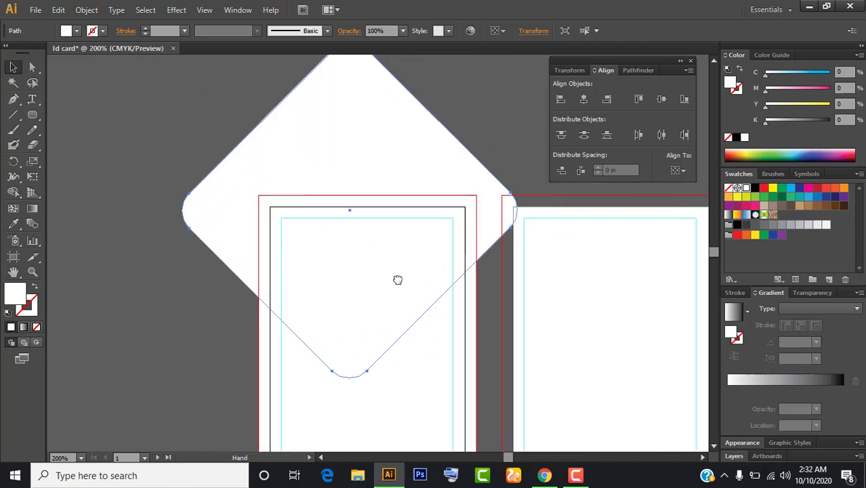
drag(405, 280, 412, 256)
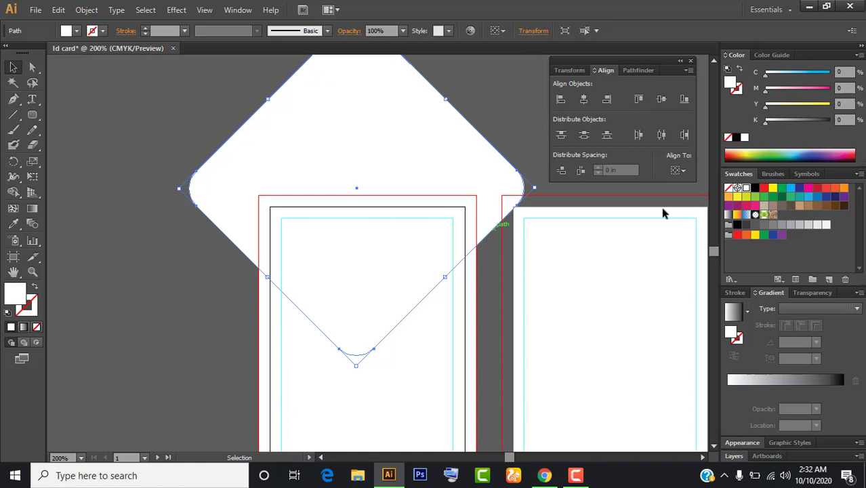
click(772, 154)
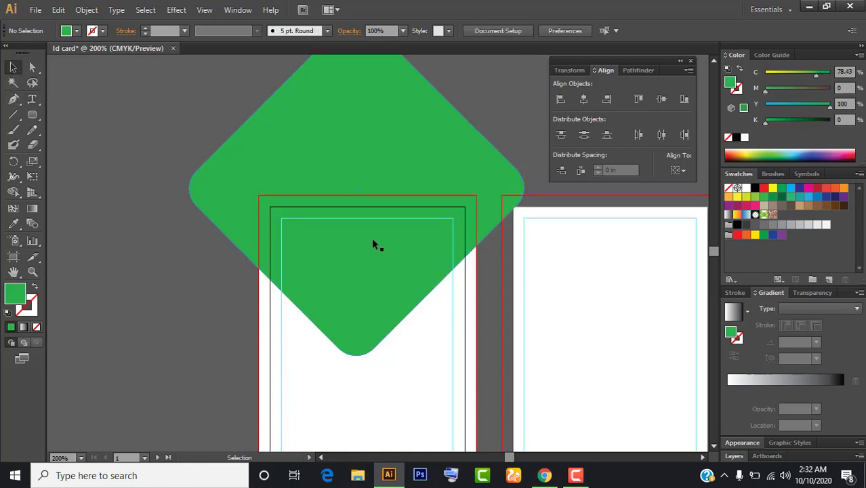
mouse_move(372, 281)
mouse_down()
mouse_move(382, 239)
mouse_move(375, 260)
mouse_up()
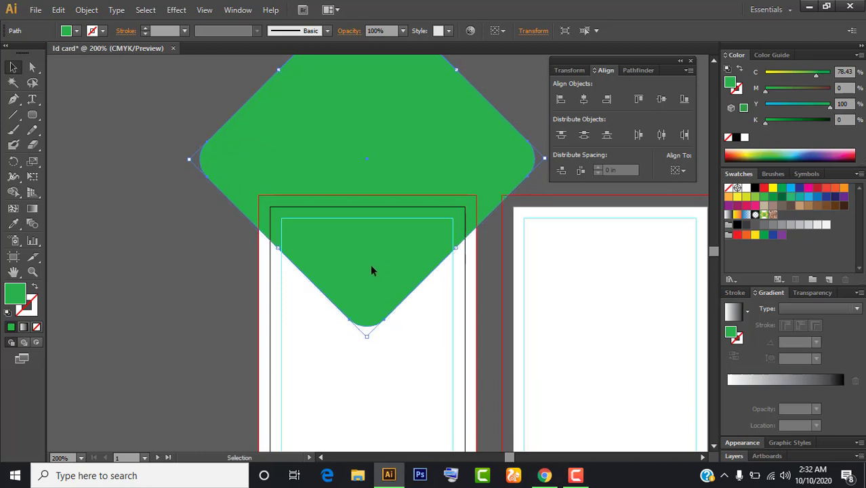
click(235, 266)
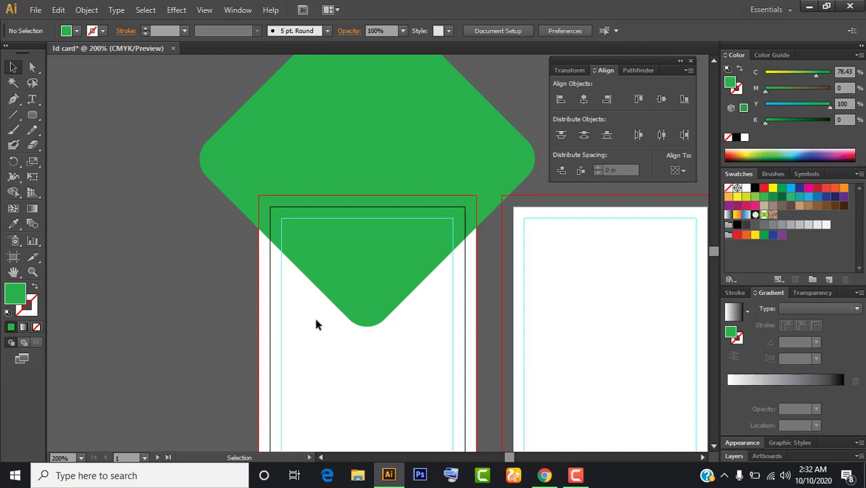
- Draw a teal rectangle over the left card from its bleed corner, then select the green shape
drag(232, 262, 217, 227)
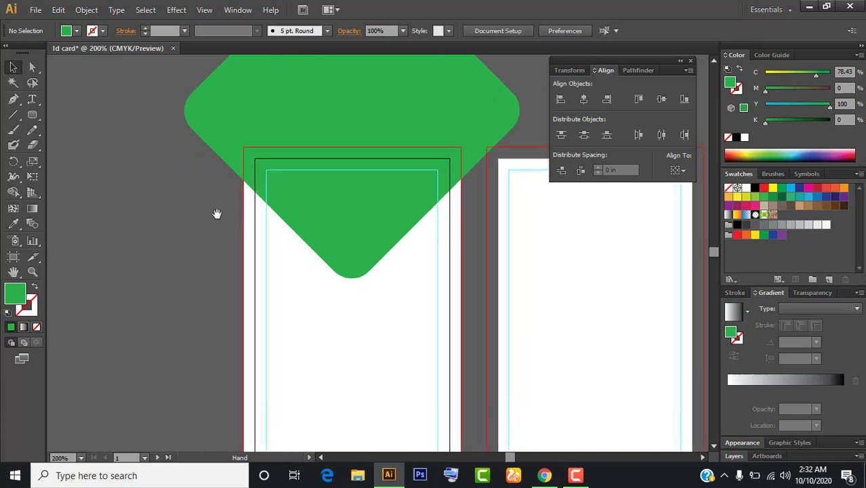
drag(36, 113, 95, 115)
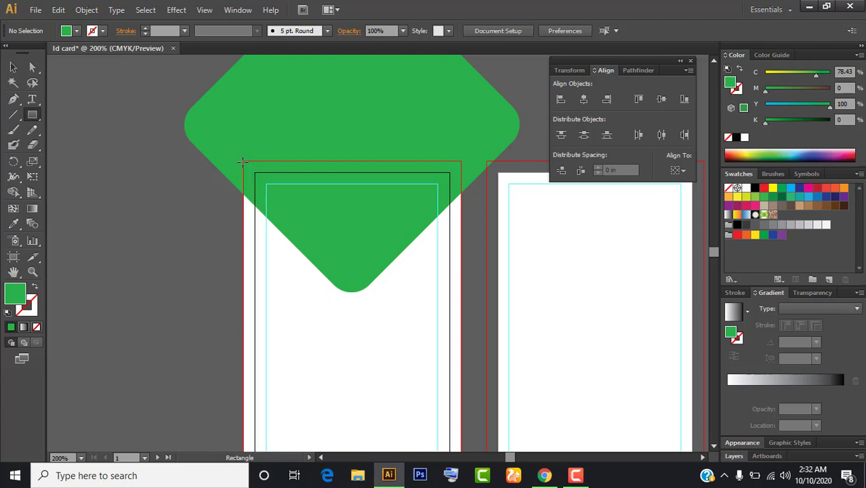
drag(245, 160, 460, 406)
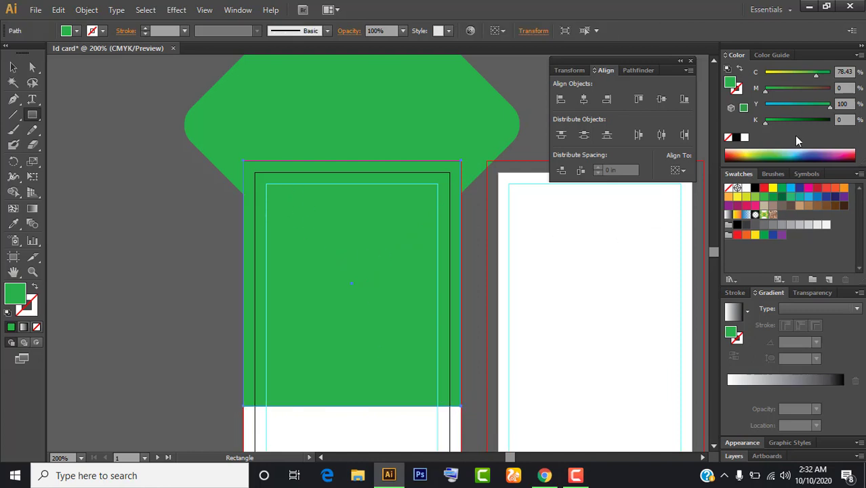
click(787, 154)
click(13, 67)
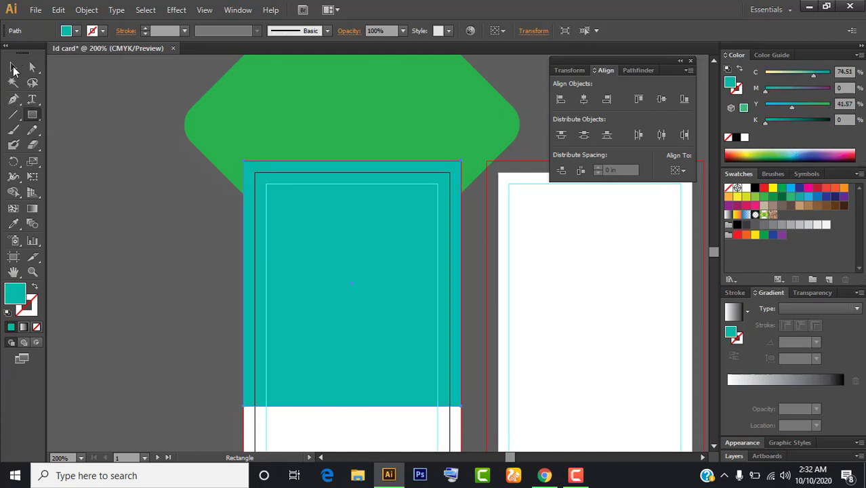
click(163, 223)
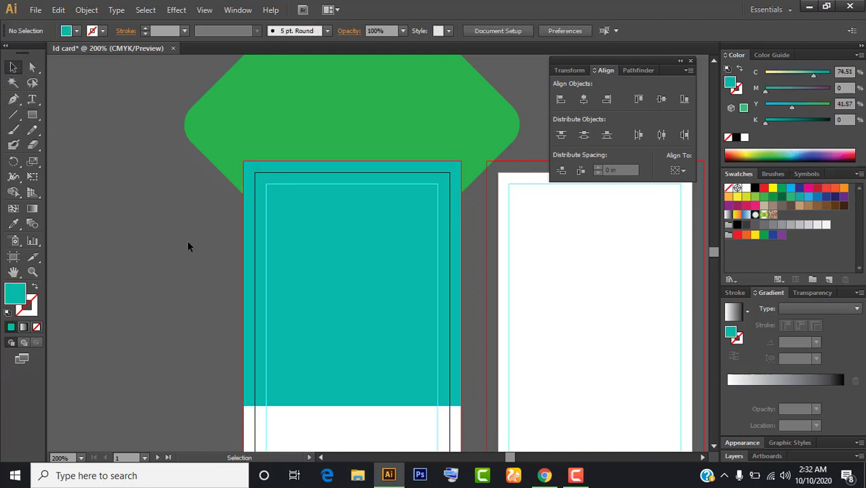
click(271, 126)
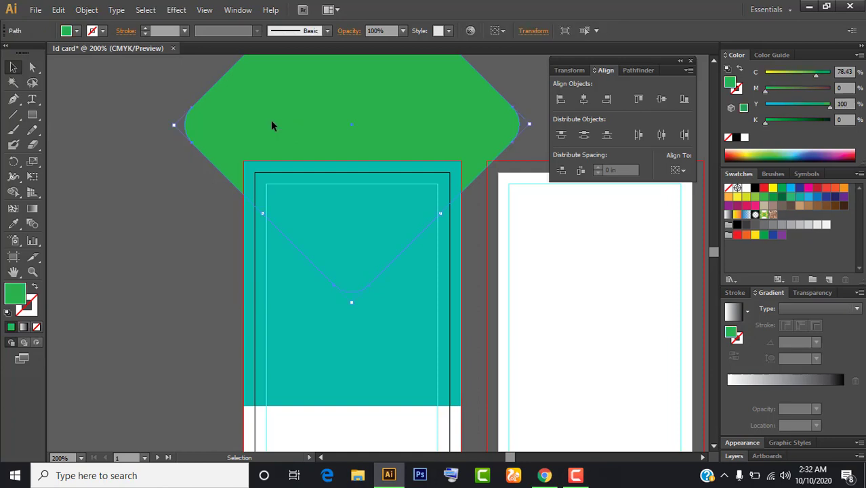
- Bring the green shape to front and erase its part above the card with Shape Builder
right_click(272, 125)
mouse_move(307, 302)
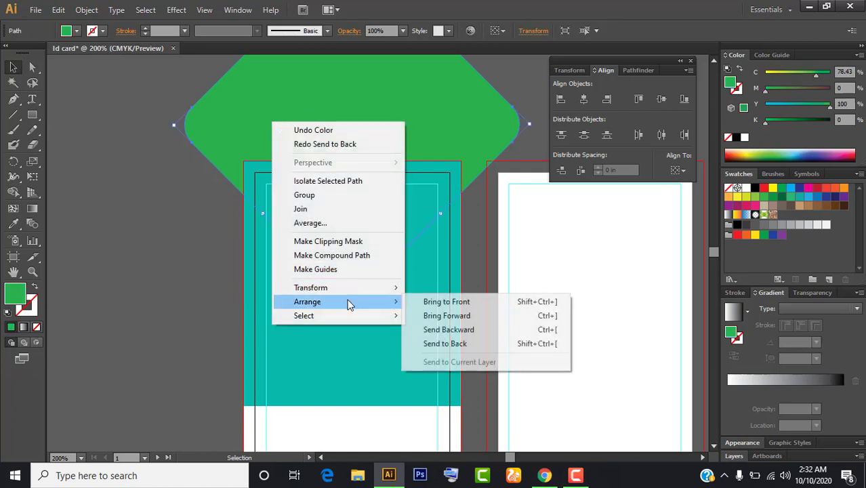
click(468, 302)
click(193, 211)
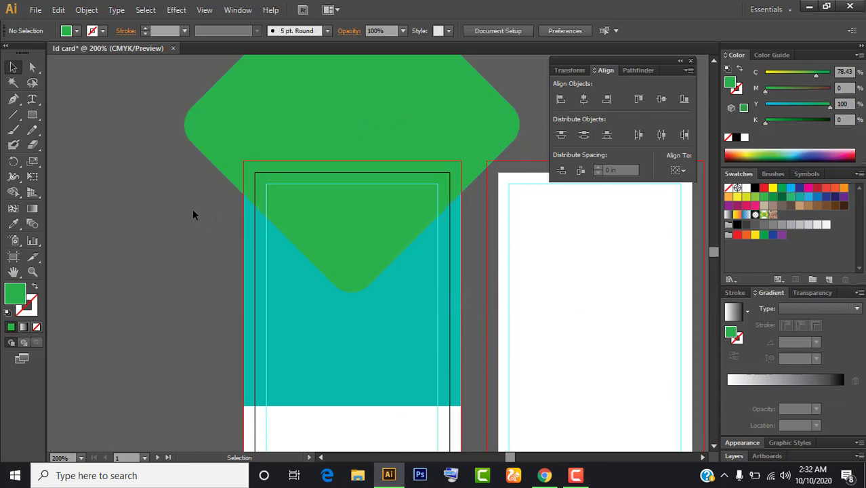
click(255, 186)
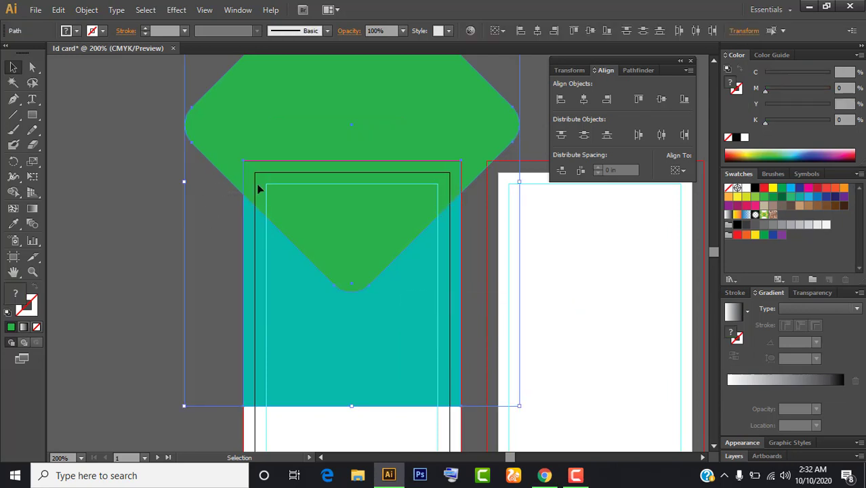
click(13, 191)
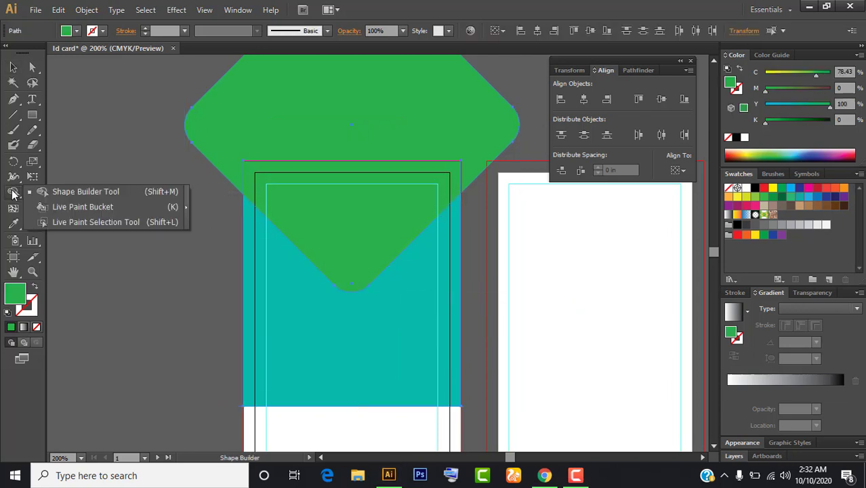
click(89, 195)
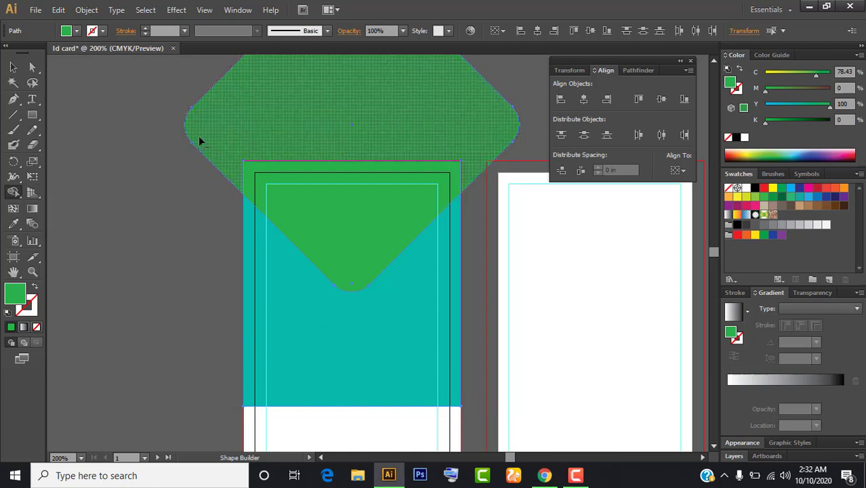
alt+click(280, 126)
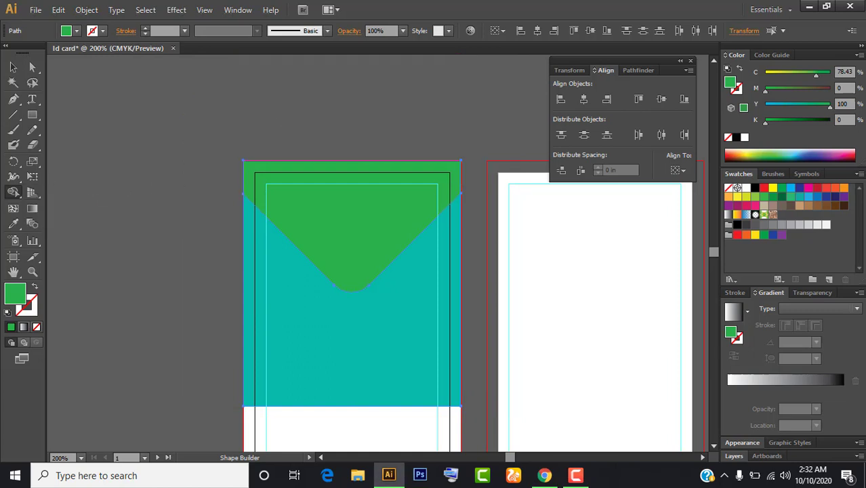
- Delete the teal rectangle and select the green header
key(v)
click(166, 285)
click(365, 345)
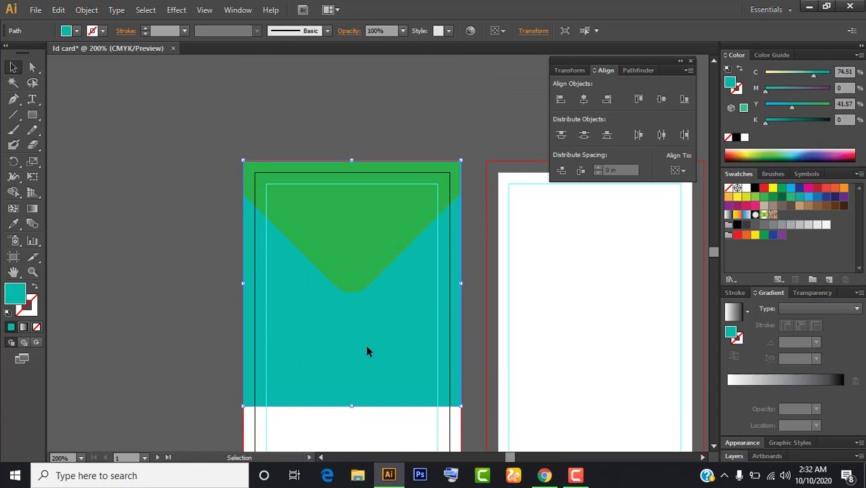
key(Delete)
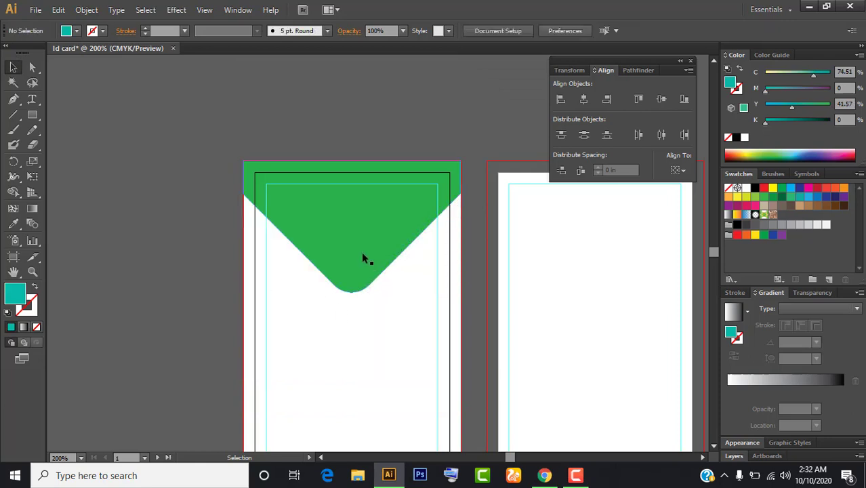
click(363, 258)
- Drag the green header's left-edge anchor point lower with the Direct Selection tool
click(31, 66)
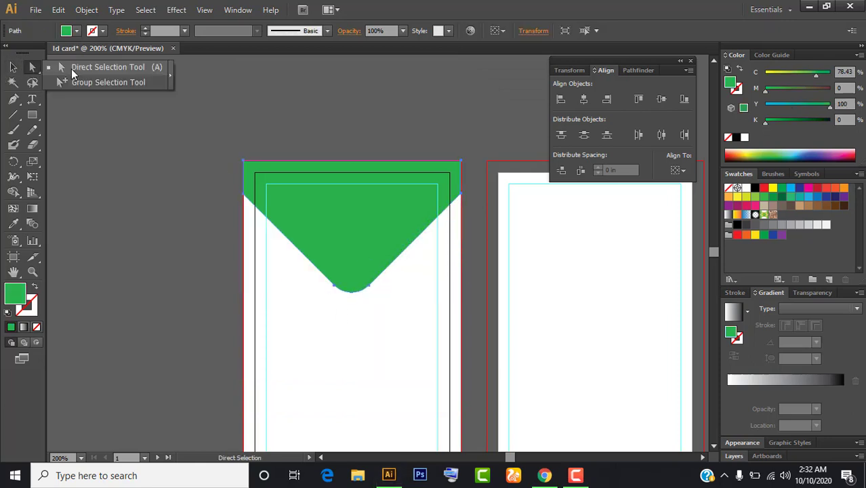
drag(243, 198, 247, 212)
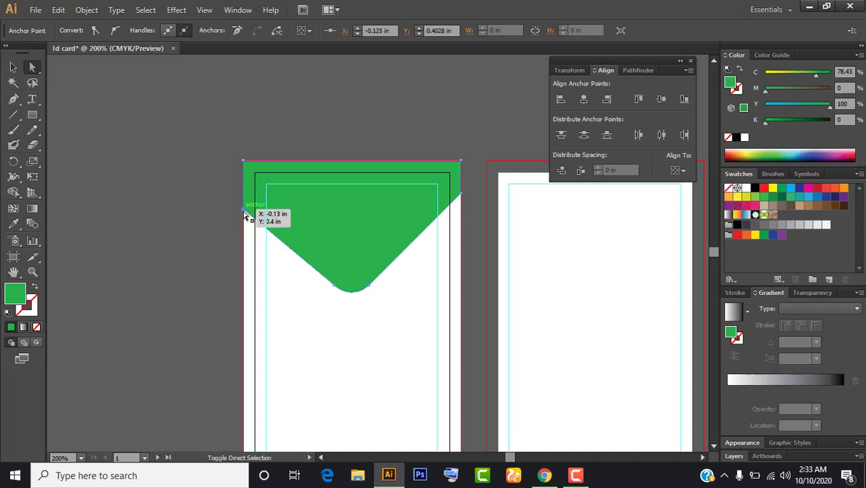
click(245, 215)
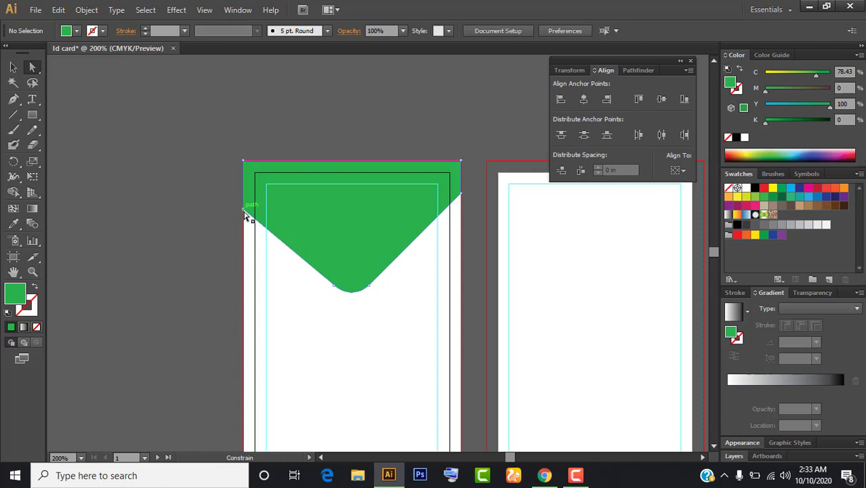
drag(246, 214, 245, 226)
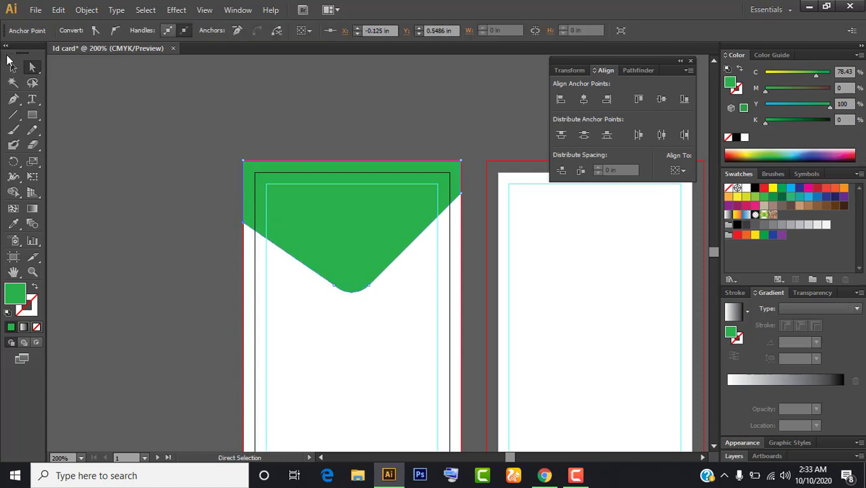
click(13, 67)
click(177, 236)
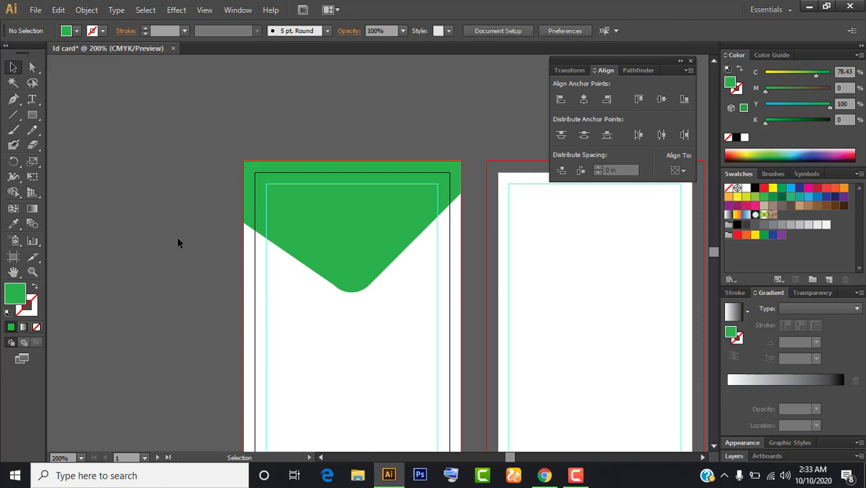
- Reselect the header and toggle its anchor-point view to check the shape
click(398, 248)
key(a)
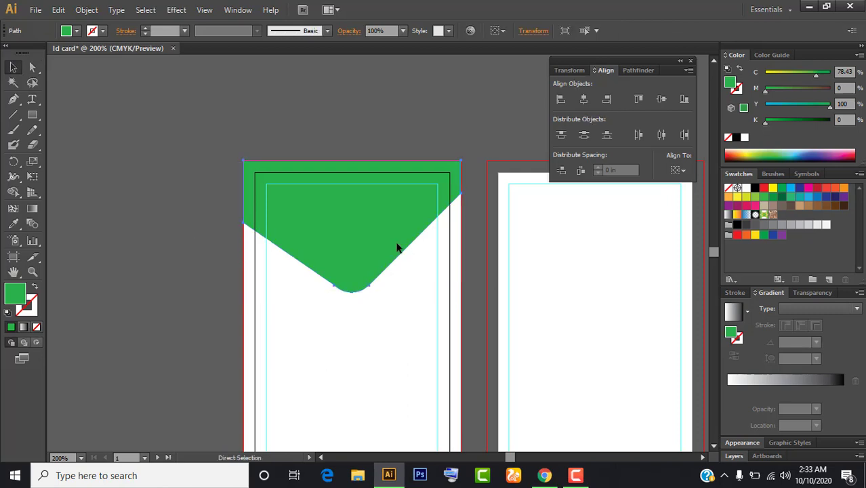
key(v)
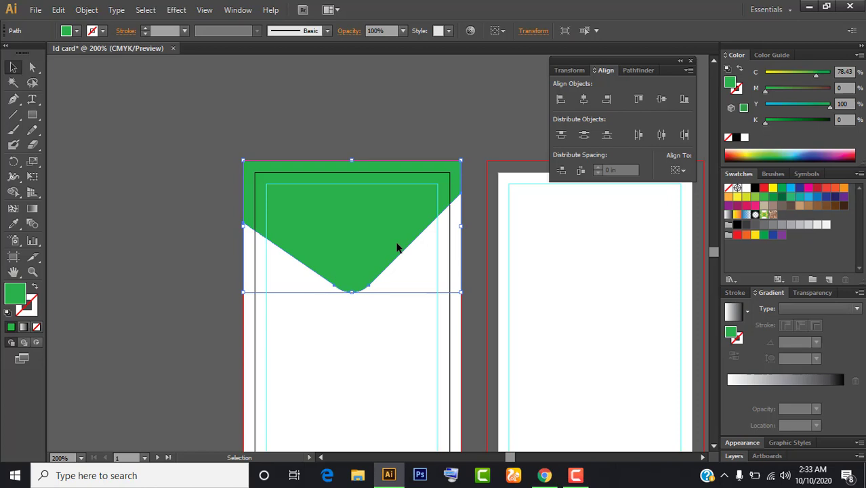
key(a)
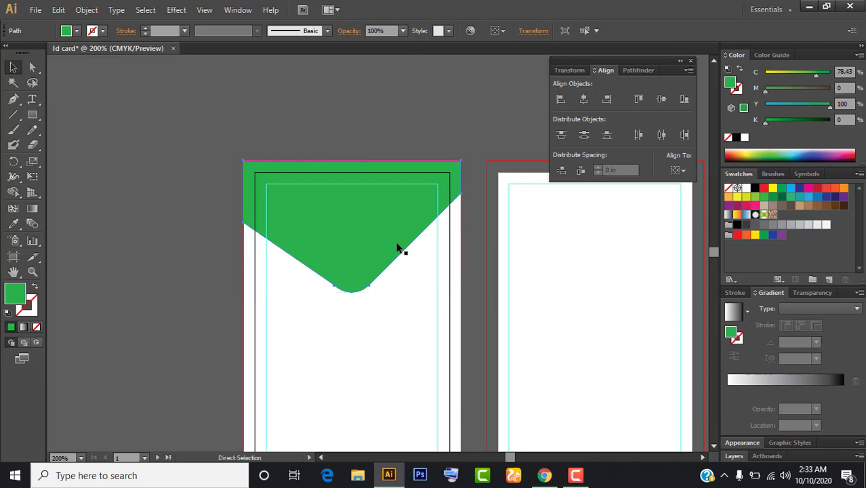
key(v)
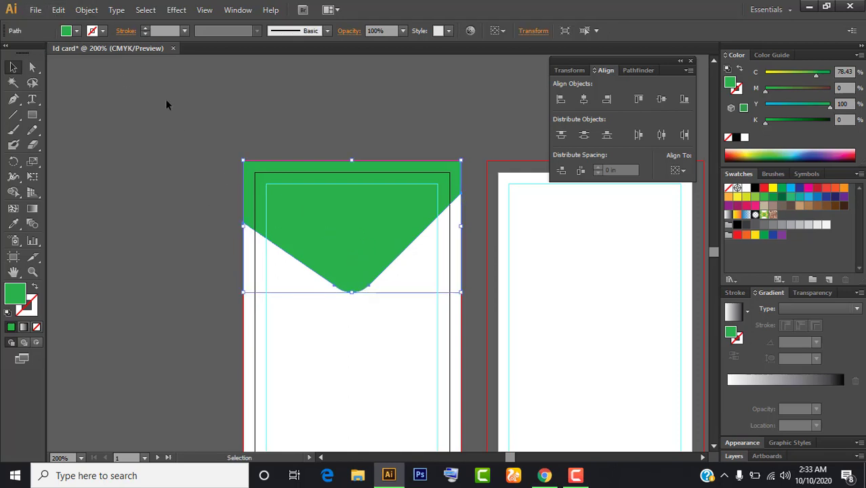
- Copy the green header, paste it in back, and nudge the copy down
click(59, 10)
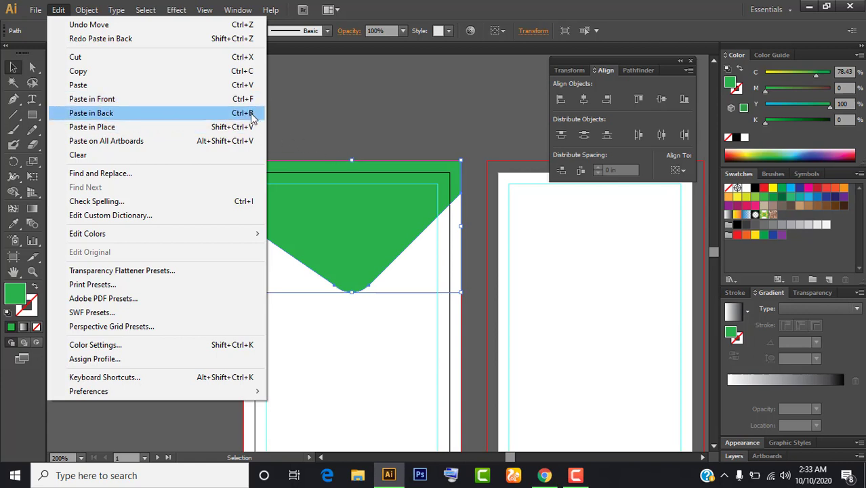
click(394, 226)
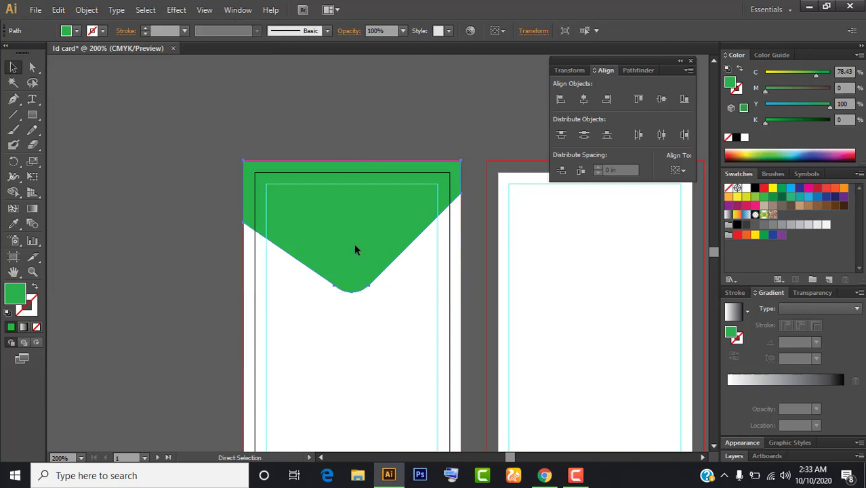
key(v)
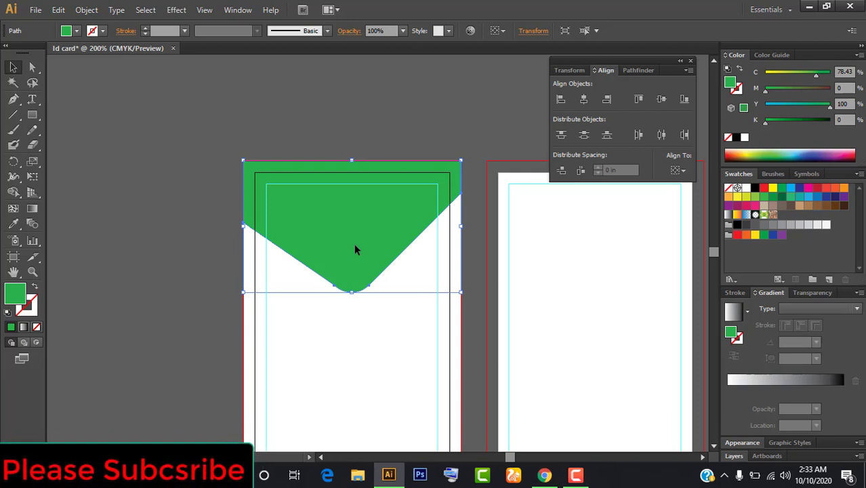
key(Down)
key(Down)
key(Down)
key(Down)
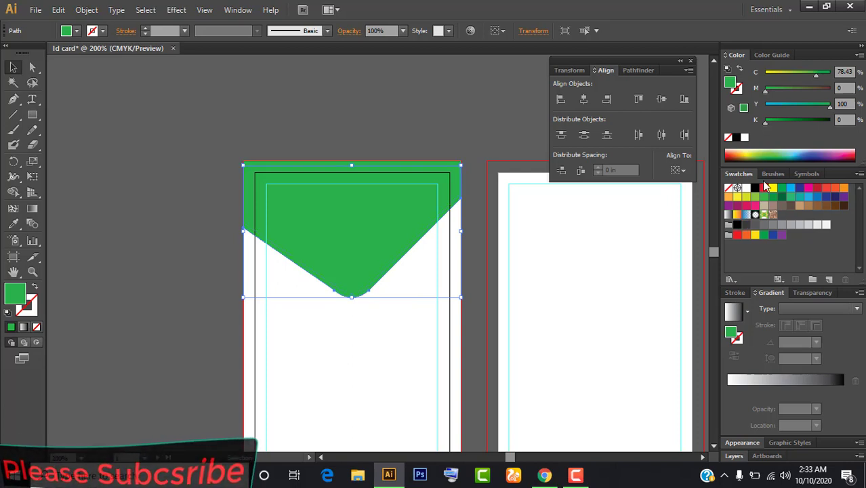
- Make the back copy a lighter green and select the front header
click(782, 150)
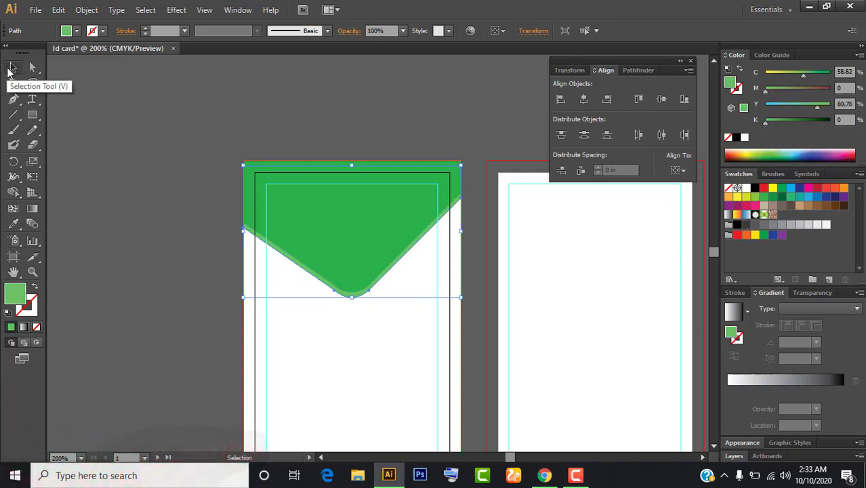
click(147, 84)
click(308, 191)
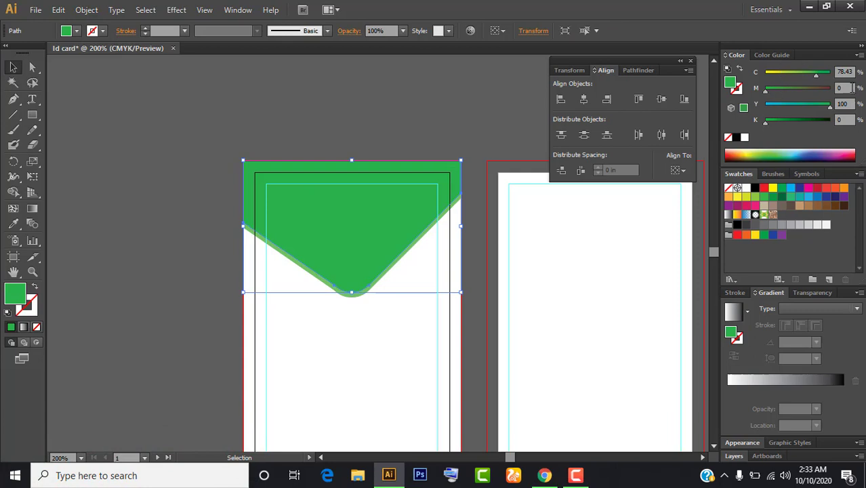
- Colour the front header C 82, M 9, Y 0, K 35
click(845, 71)
text(82)
key(Tab)
text(9)
key(Tab)
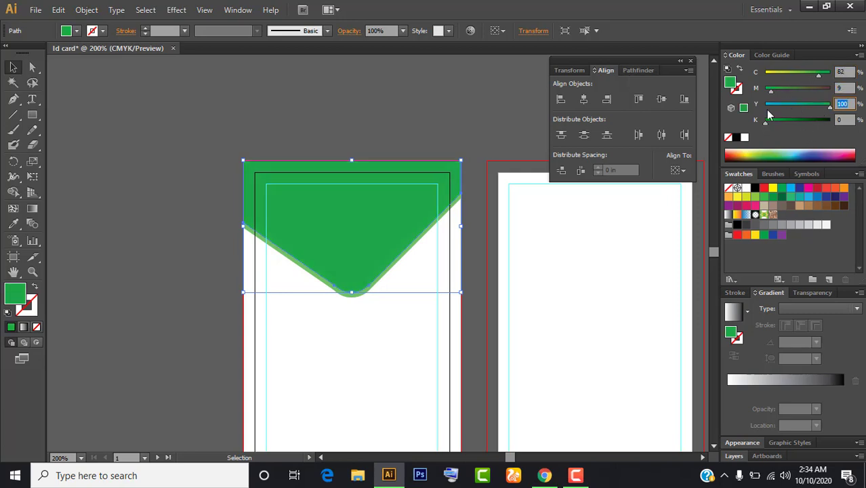
text(0)
key(Tab)
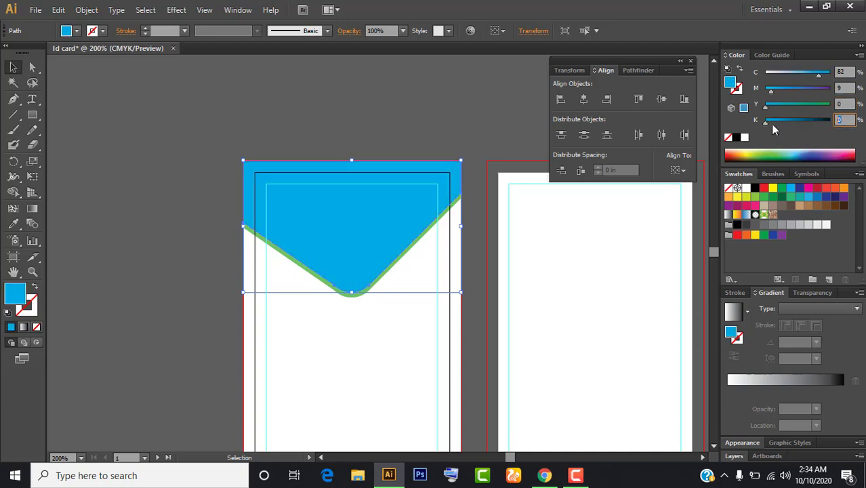
text(35)
click(501, 137)
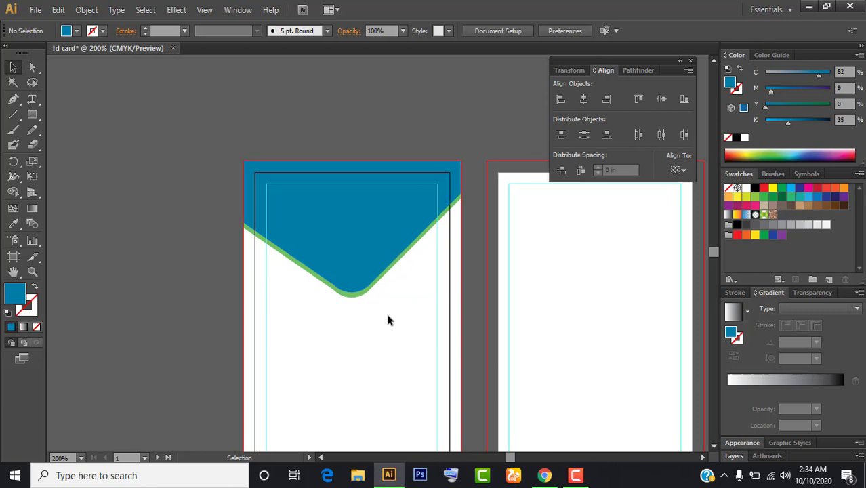
- Colour the copy behind the blue header C 100, M 42, Y 50, K 55
click(372, 290)
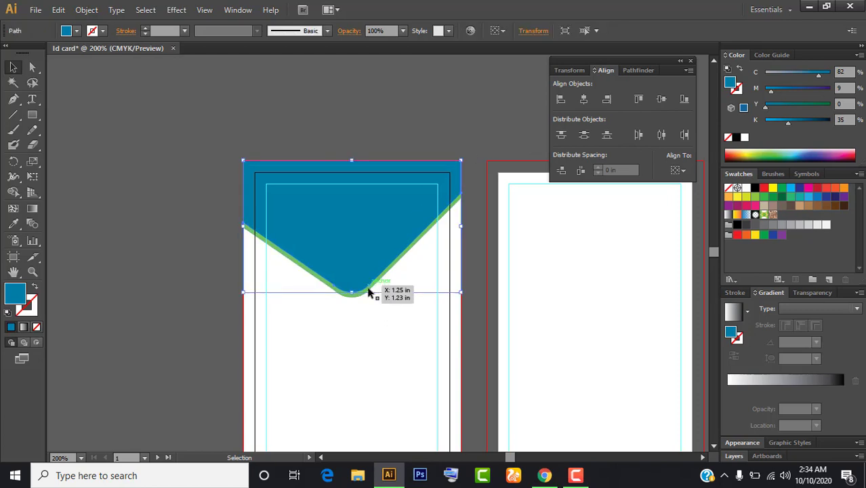
click(356, 296)
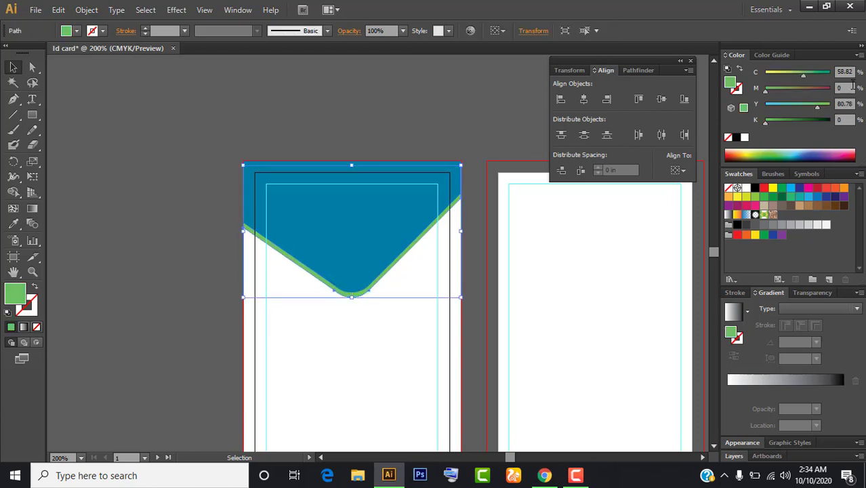
click(847, 72)
text(100)
click(850, 89)
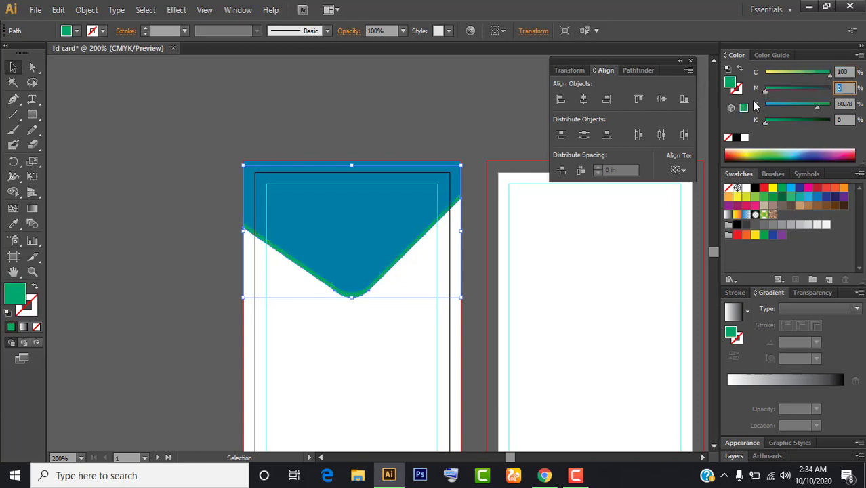
text(42)
click(851, 105)
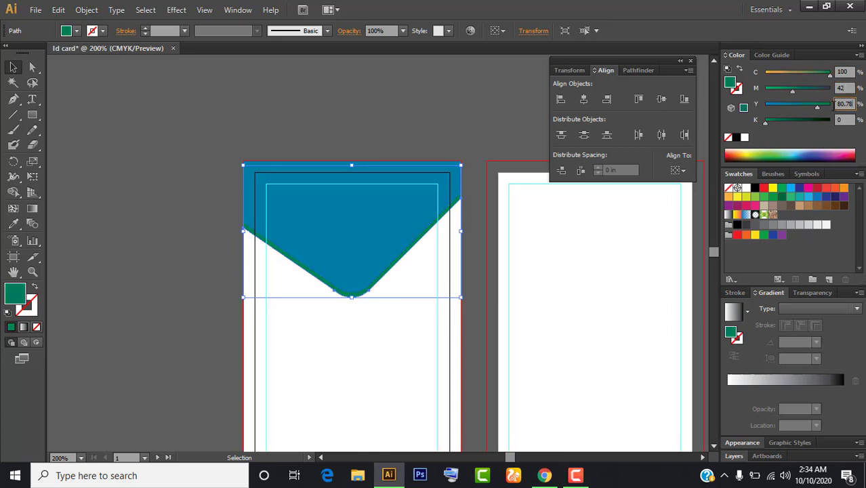
key(BackSpace)
text(50)
click(853, 119)
text(55)
click(370, 349)
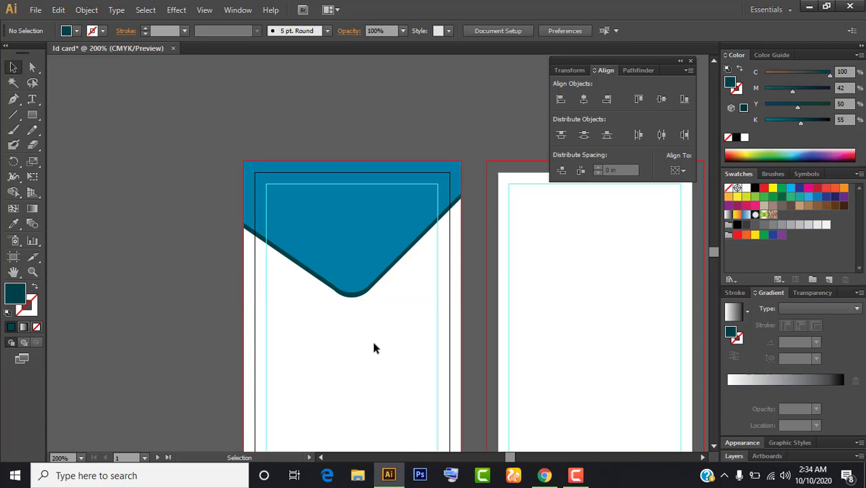
- Nudge the dark edge shape down slightly
click(360, 301)
key(a)
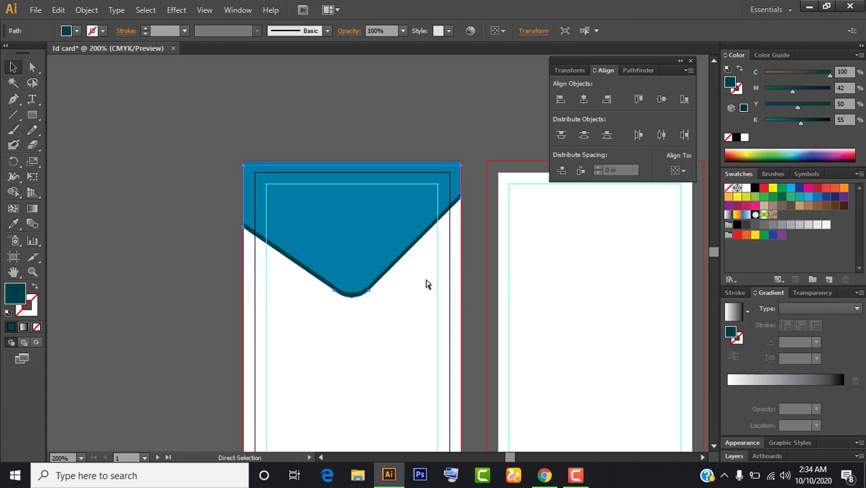
key(v)
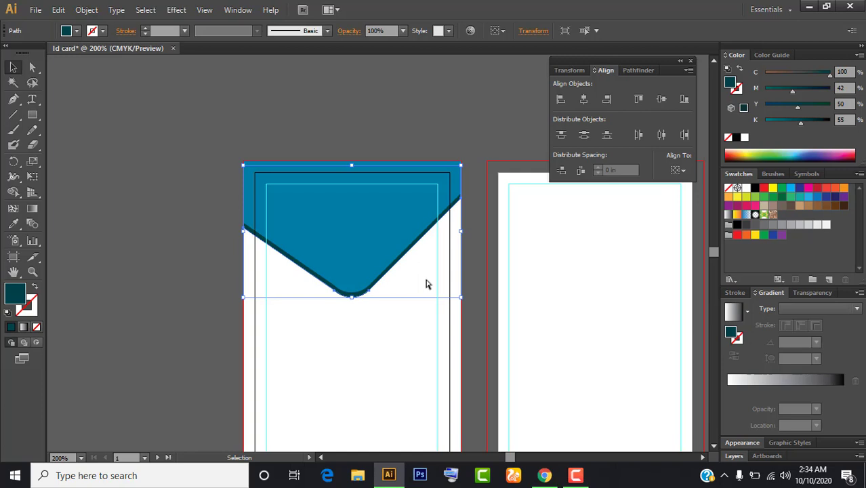
key(Down)
key(Down)
key(Down)
key(Down)
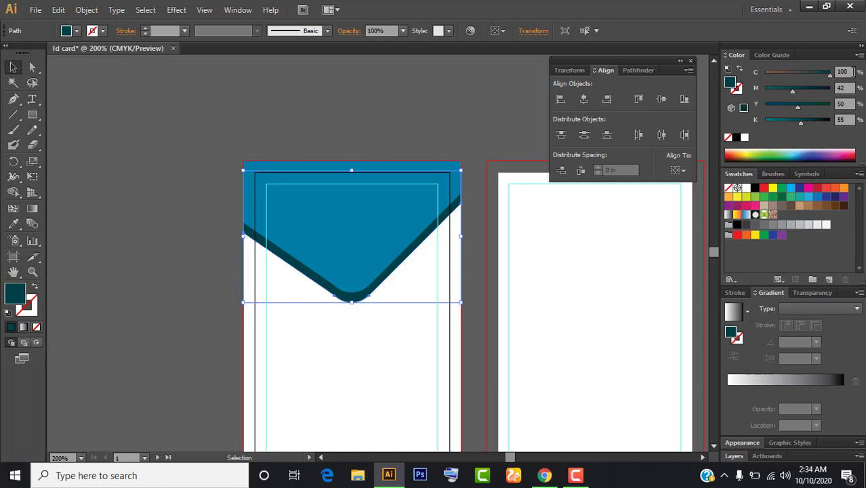
- Darken the edge shape to K 75 and zoom out to show both cards
click(842, 71)
click(845, 120)
text(75)
click(402, 364)
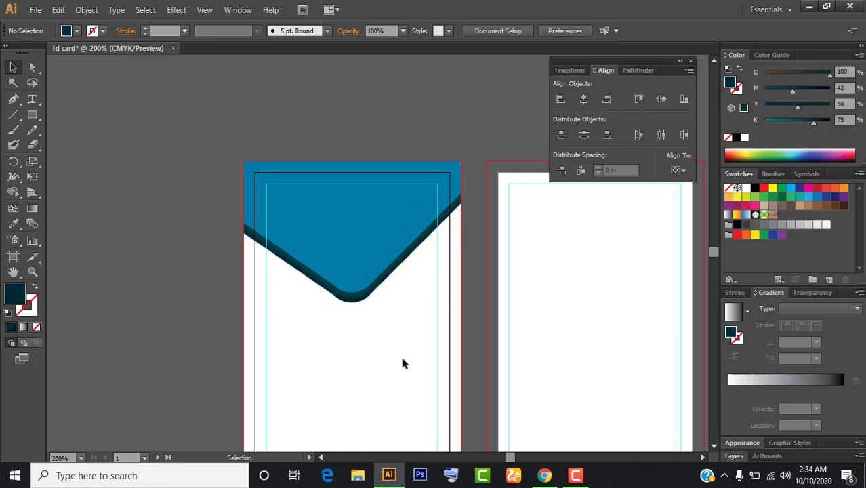
scroll(375, 304, down, 2)
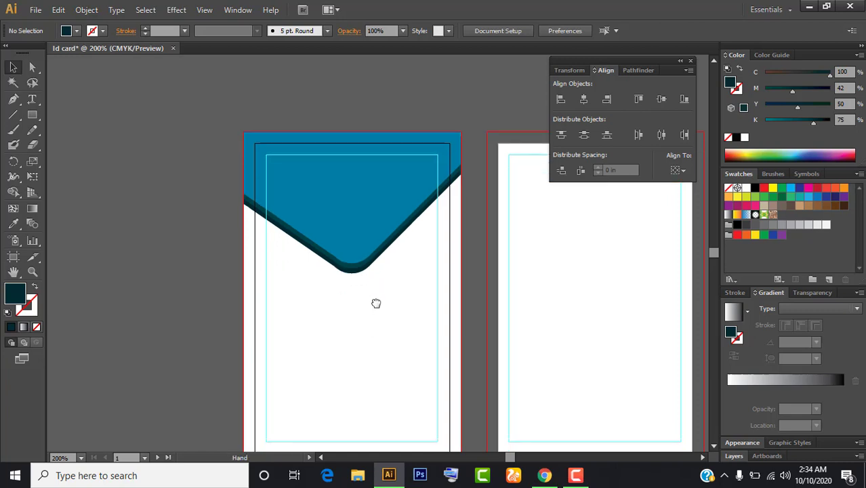
key(ctrl+minus)
drag(366, 300, 352, 210)
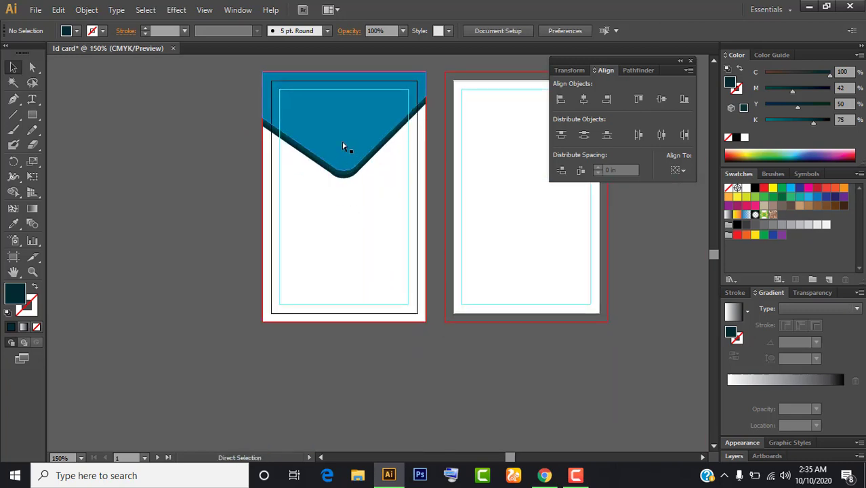
- Duplicate the top blue shape, flatten it, rotate it 180° and move it below the cards
mouse_move(342, 136)
mouse_down()
mouse_move(210, 299)
mouse_move(188, 279)
mouse_move(252, 240)
mouse_move(215, 281)
mouse_up()
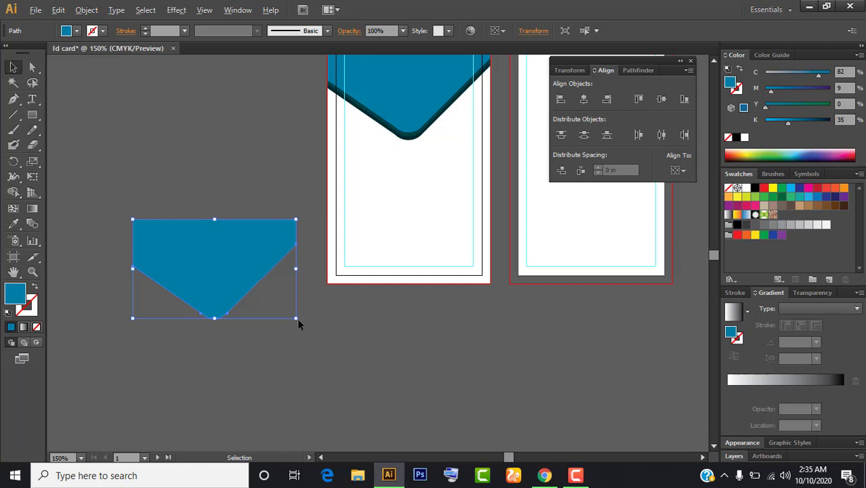
mouse_move(296, 318)
mouse_down()
mouse_move(339, 285)
mouse_move(332, 286)
mouse_move(327, 294)
mouse_move(347, 289)
mouse_up()
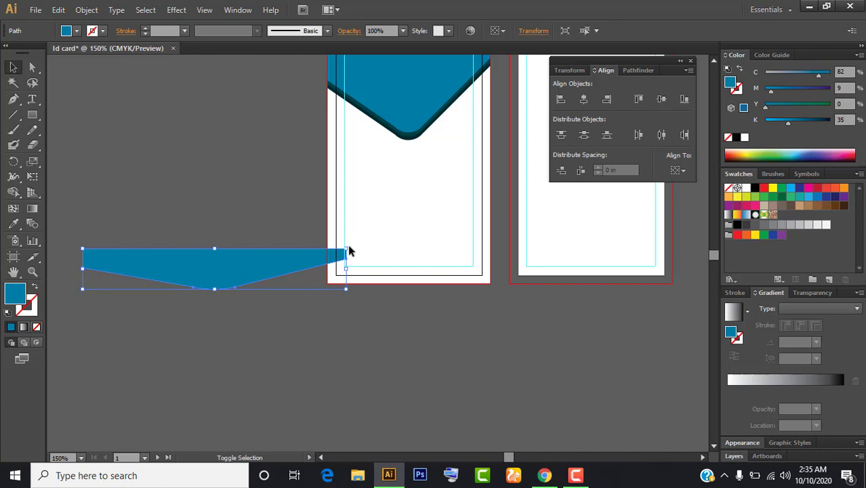
mouse_move(349, 242)
mouse_down()
mouse_move(283, 348)
mouse_move(155, 319)
mouse_move(156, 297)
mouse_up()
click(218, 332)
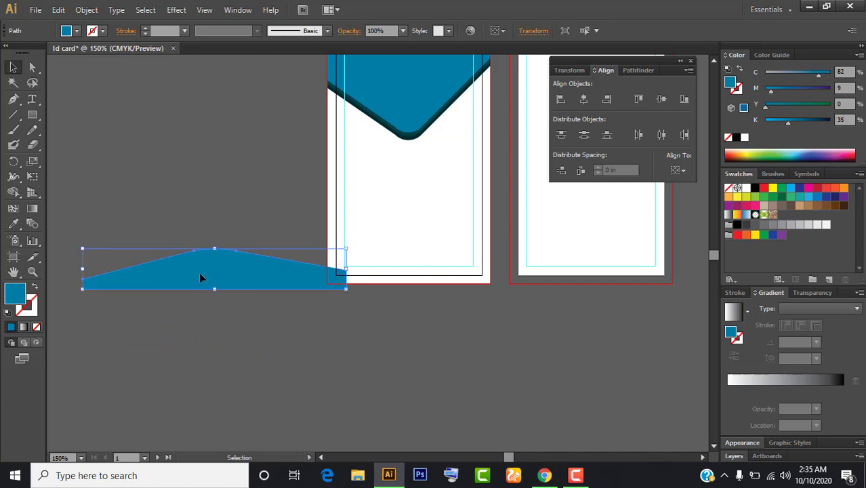
drag(199, 271, 371, 278)
- Stretch and nudge the flipped band so it spans the front card's bottom edge
mouse_move(347, 336)
mouse_down()
mouse_move(303, 330)
mouse_move(311, 317)
mouse_up()
key(ctrl+equal)
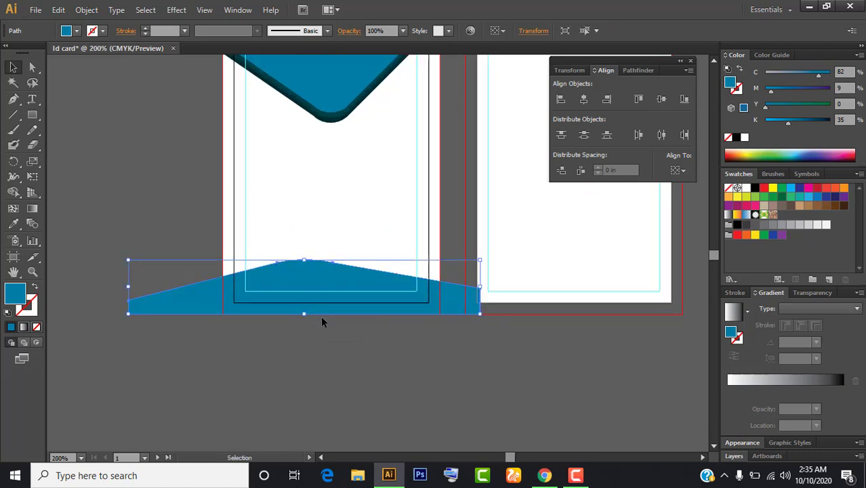
mouse_move(304, 313)
mouse_down()
mouse_move(304, 324)
mouse_move(327, 308)
mouse_up()
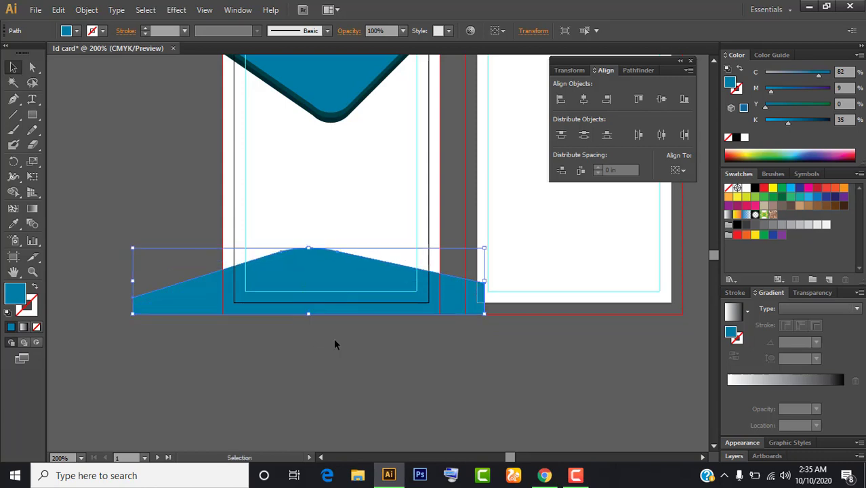
click(333, 338)
click(326, 273)
key(Down)
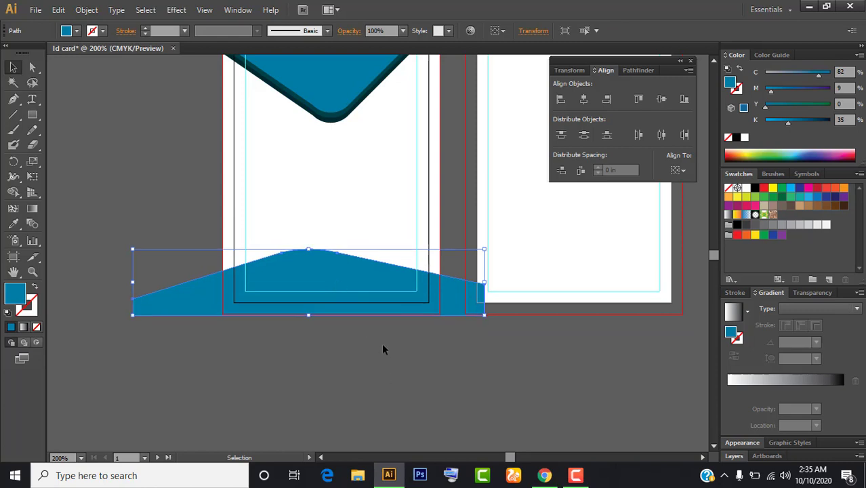
key(Down)
key(Down)
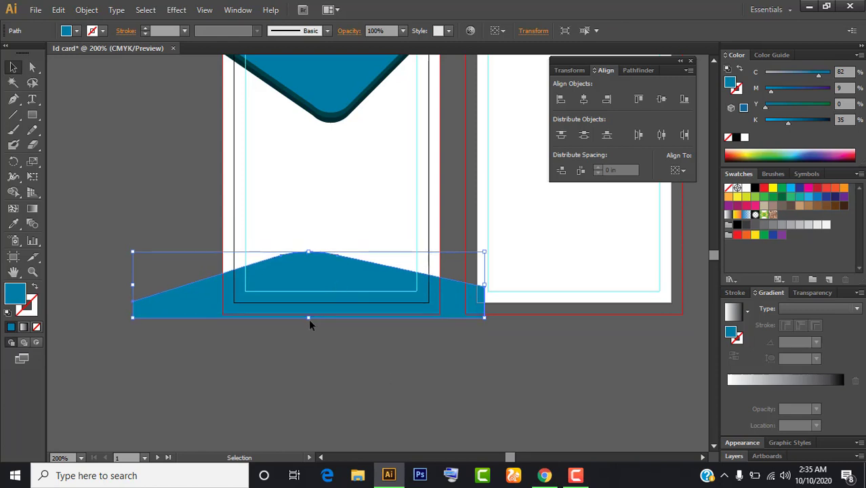
drag(309, 318, 309, 314)
click(325, 351)
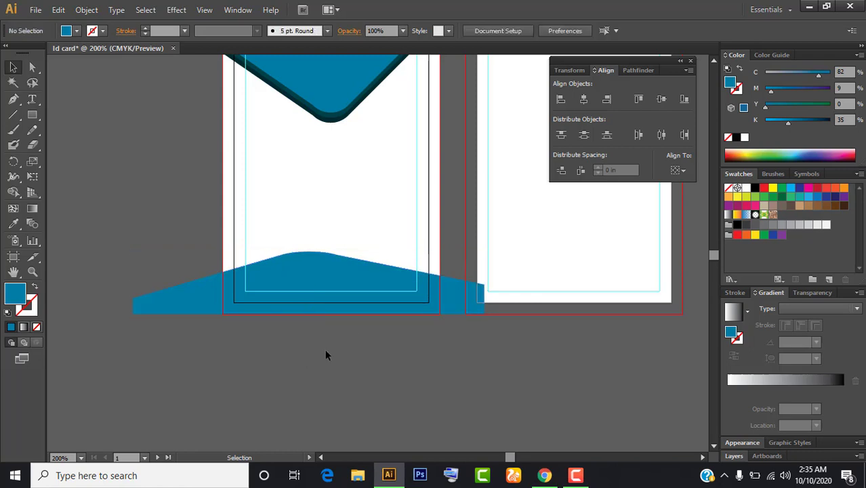
click(316, 280)
click(343, 381)
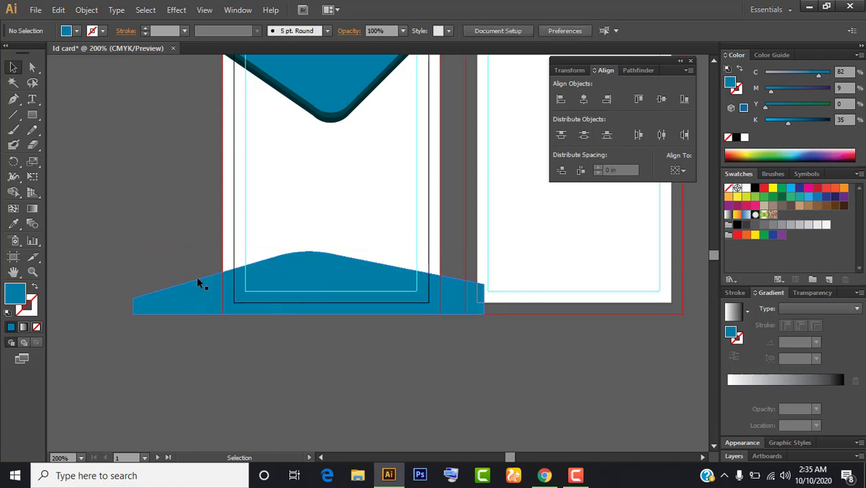
- Draw a helper rectangle over the front card's lower part and select it with the band
click(32, 115)
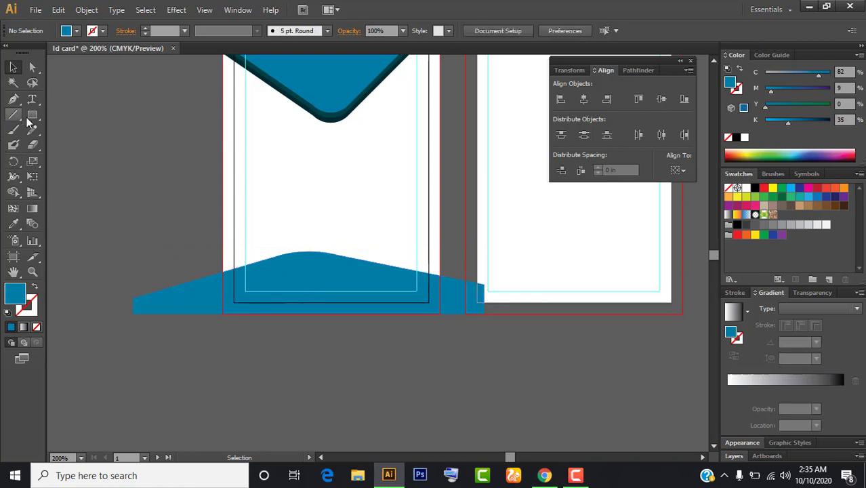
drag(223, 204, 440, 313)
key(v)
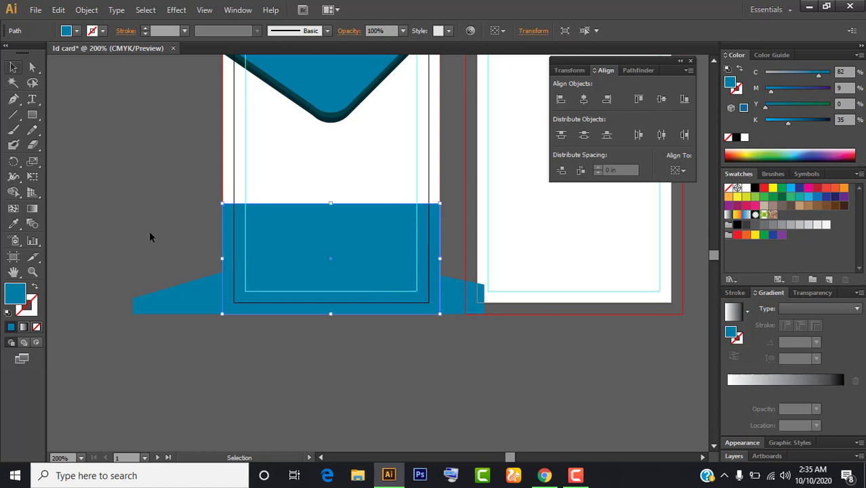
click(207, 315)
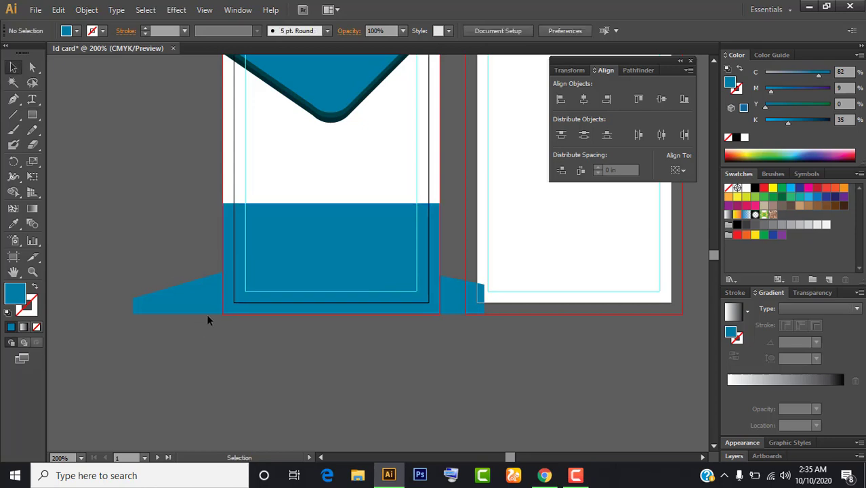
shift+click(252, 235)
- Remove the band's side overhangs with Shape Builder and delete the helper rectangle
drag(13, 191, 69, 192)
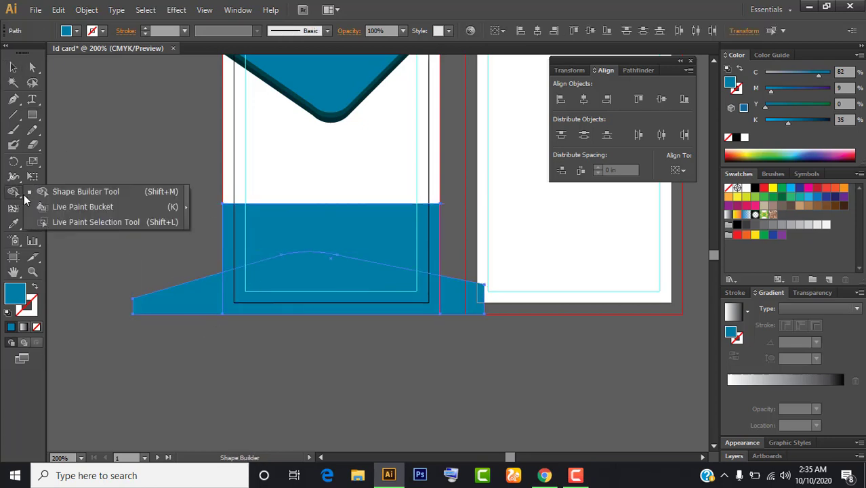
click(69, 192)
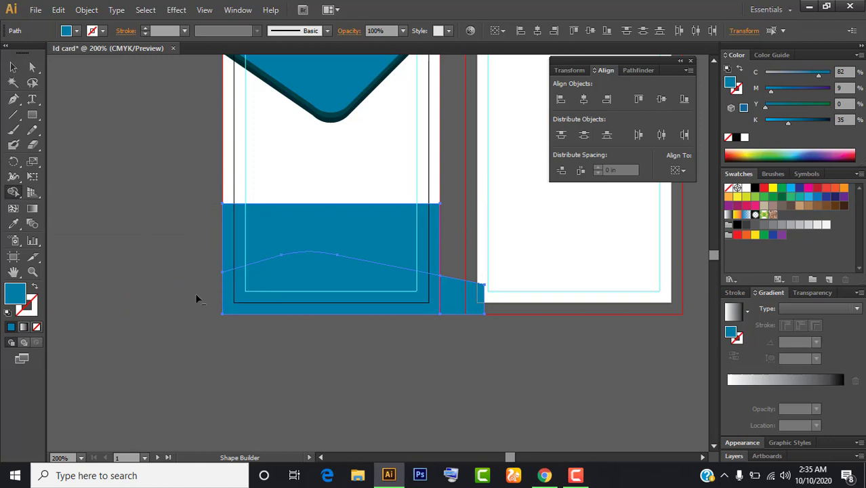
alt+click(455, 299)
click(12, 67)
click(138, 204)
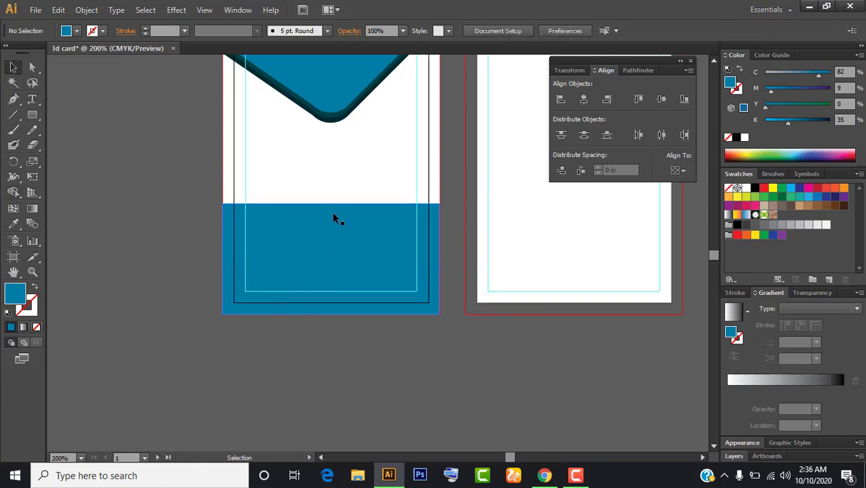
click(375, 229)
key(Delete)
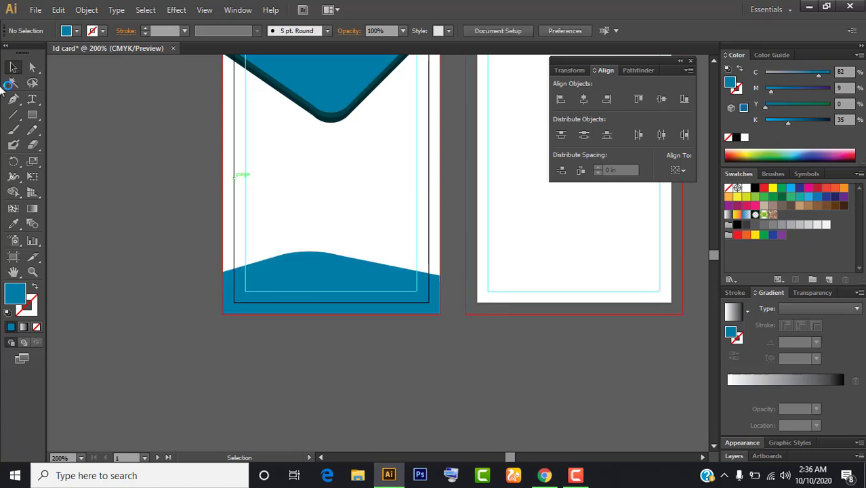
- Select the bottom wave shape and nudge it up slightly
scroll(221, 319, up, 2)
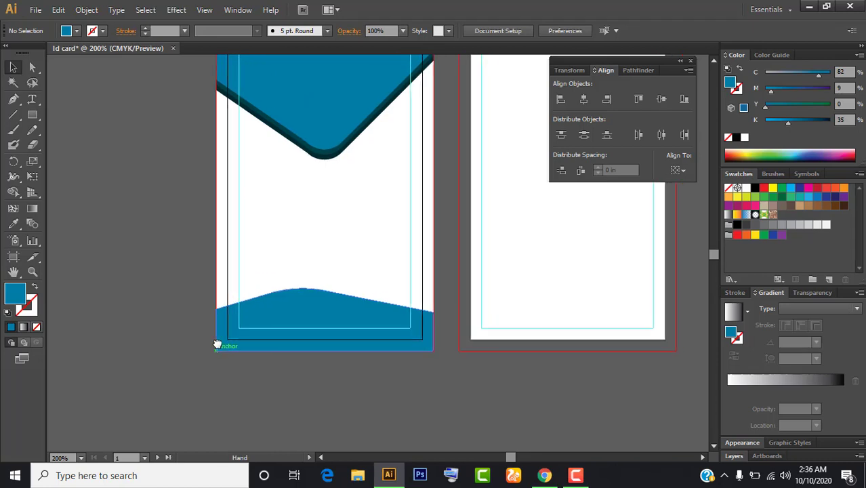
key(a)
click(285, 294)
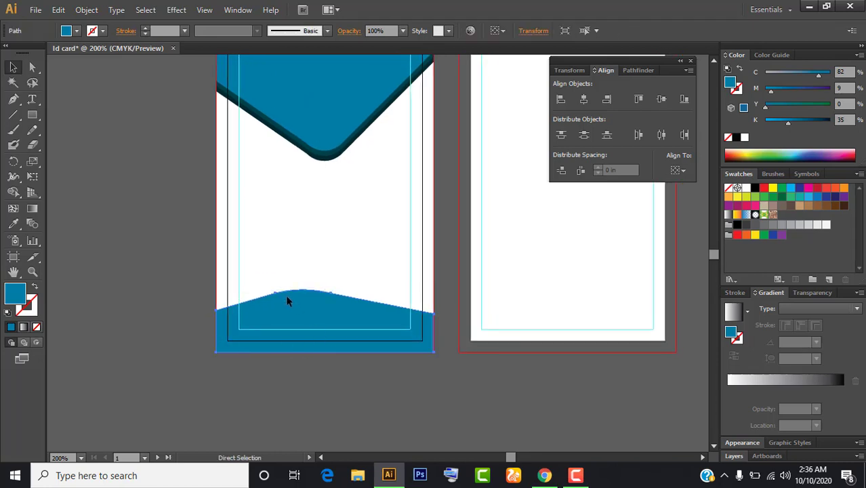
key(v)
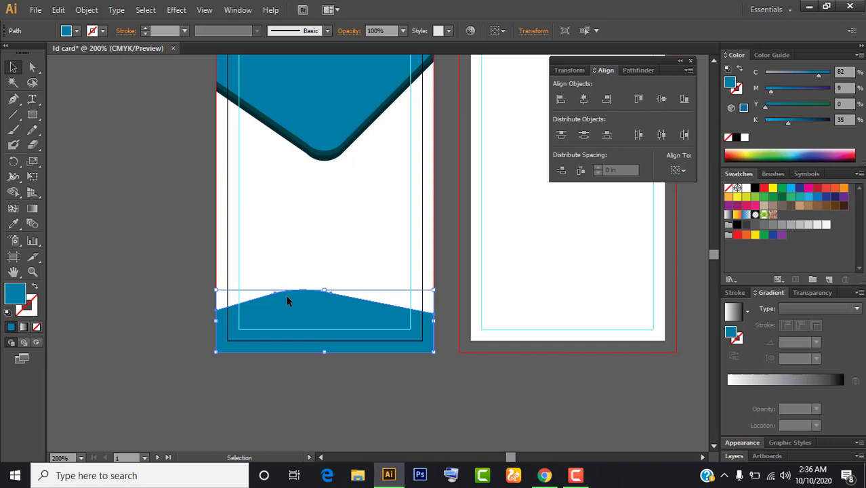
key(Up)
key(Up)
key(Up)
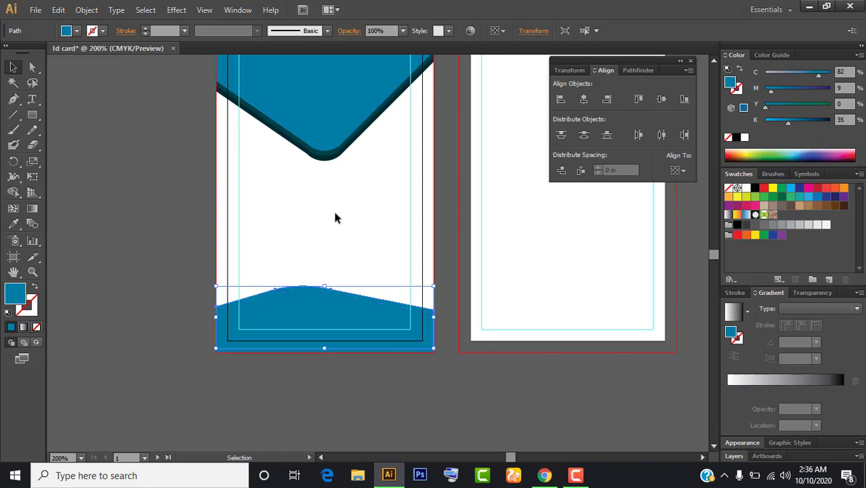
- Copy the top shape's dark teal edge onto the bottom wave with the Eyedropper
key(i)
drag(14, 224, 71, 223)
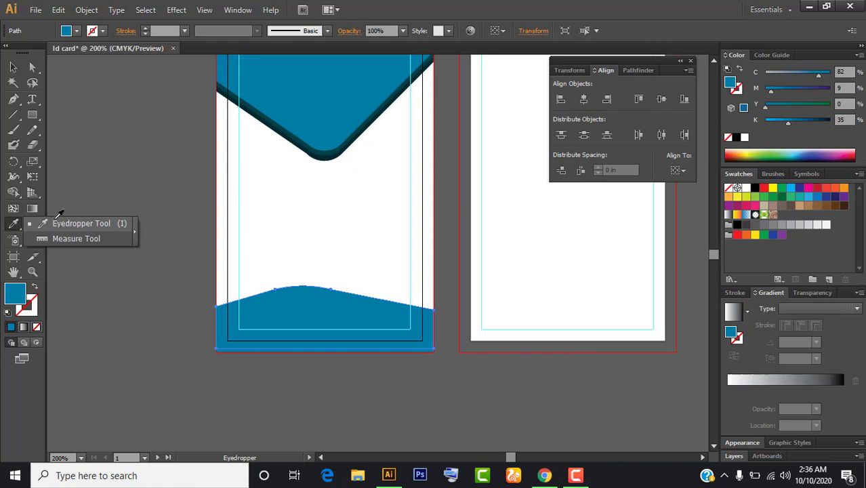
click(342, 151)
click(340, 150)
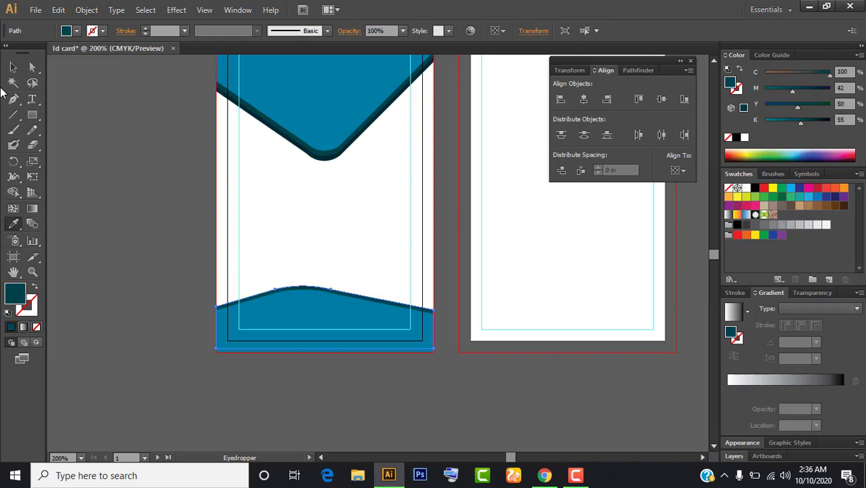
click(12, 68)
click(156, 221)
drag(209, 217, 214, 298)
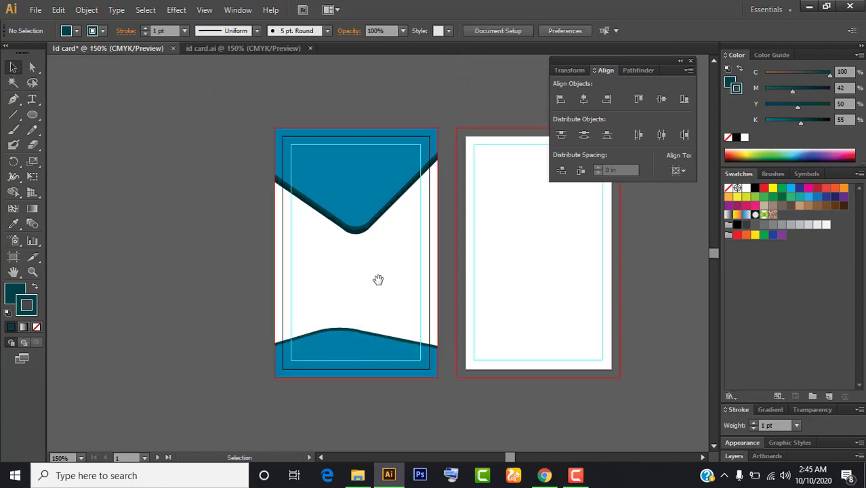
- Place the mmm.jpg portrait photo into the document with File > Place
click(34, 11)
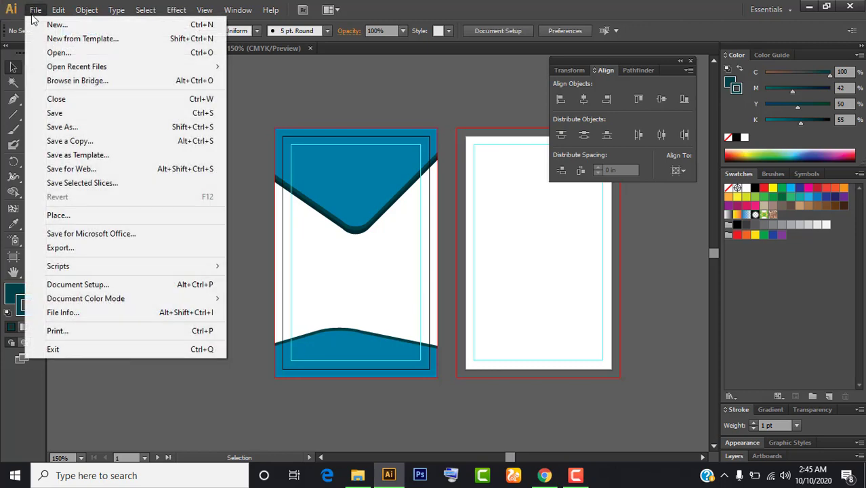
click(58, 215)
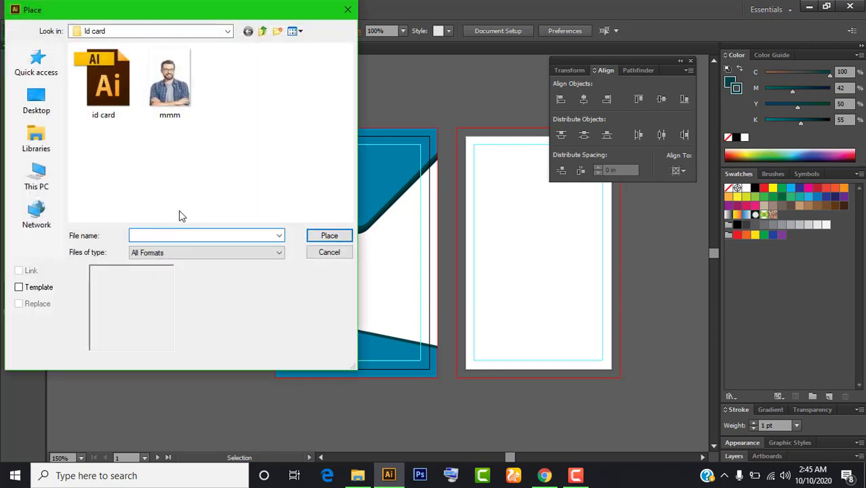
click(170, 99)
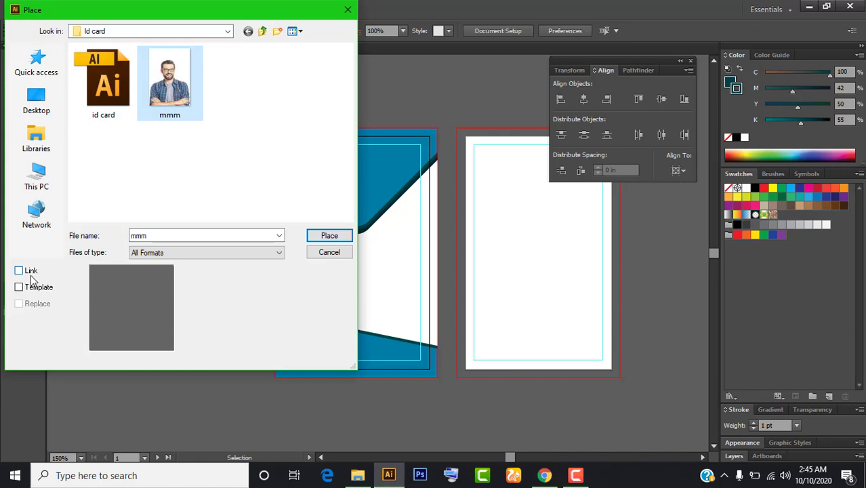
click(345, 236)
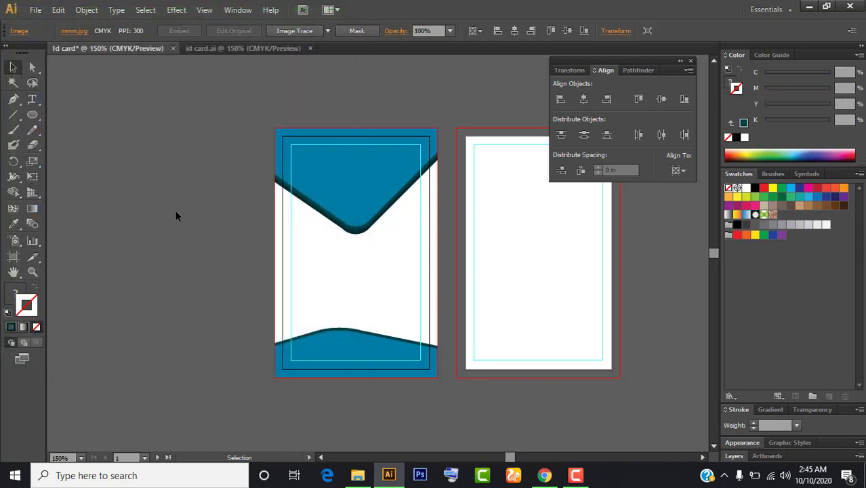
key(ctrl+minus)
key(ctrl+minus)
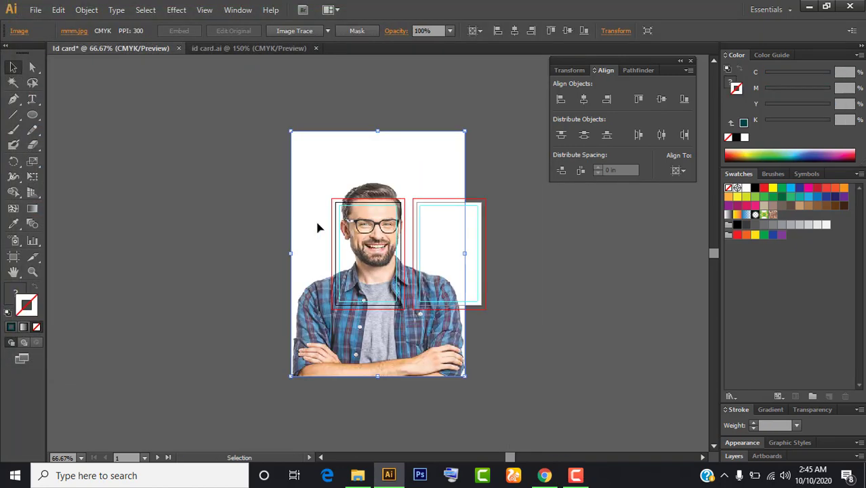
- Shrink the photo, move it beside the card, and draw a teal-outlined circle
mouse_move(465, 132)
mouse_down()
mouse_move(388, 240)
mouse_move(282, 253)
mouse_up()
drag(242, 206, 363, 299)
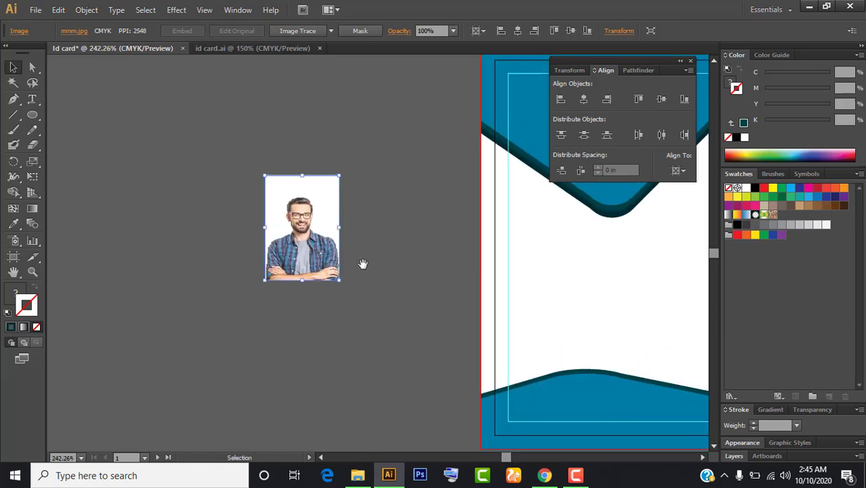
key(ctrl+plus)
key(ctrl+plus)
click(30, 116)
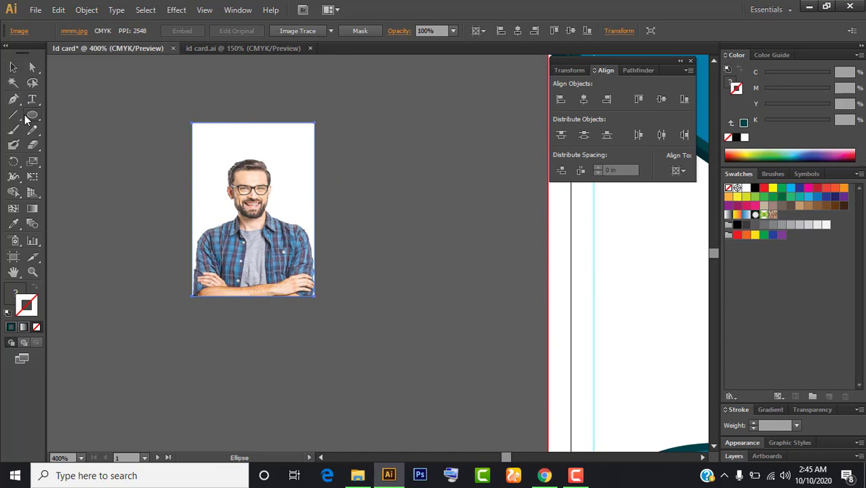
drag(27, 120, 196, 182)
mouse_move(336, 161)
mouse_down()
mouse_move(419, 243)
mouse_move(378, 194)
mouse_up()
key(v)
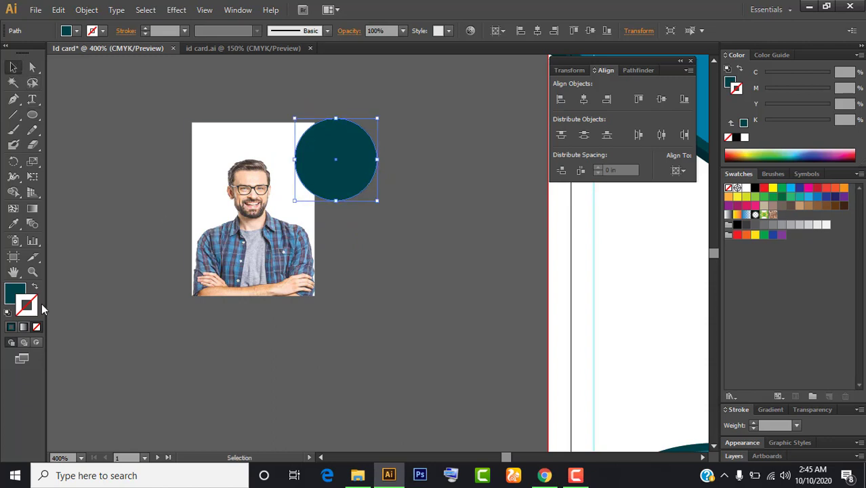
click(37, 289)
click(394, 162)
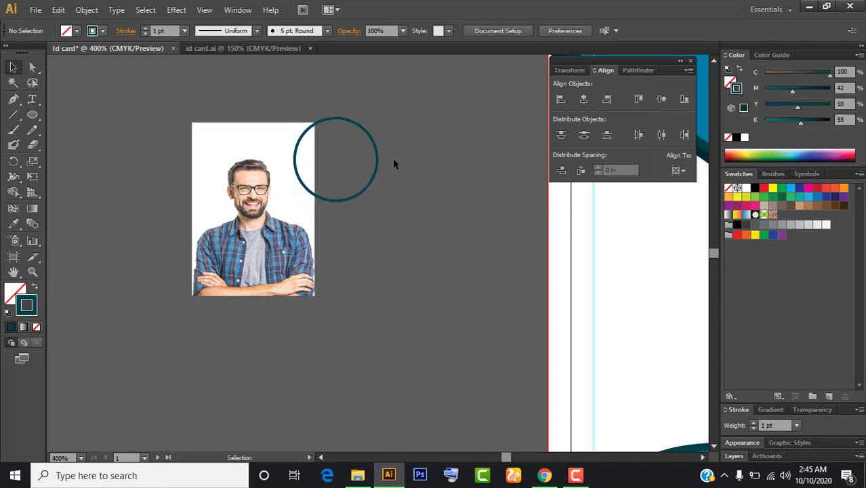
- Move and enlarge the circle so it's centred over the man's face
mouse_move(374, 177)
mouse_down()
mouse_move(363, 203)
mouse_move(295, 198)
mouse_up()
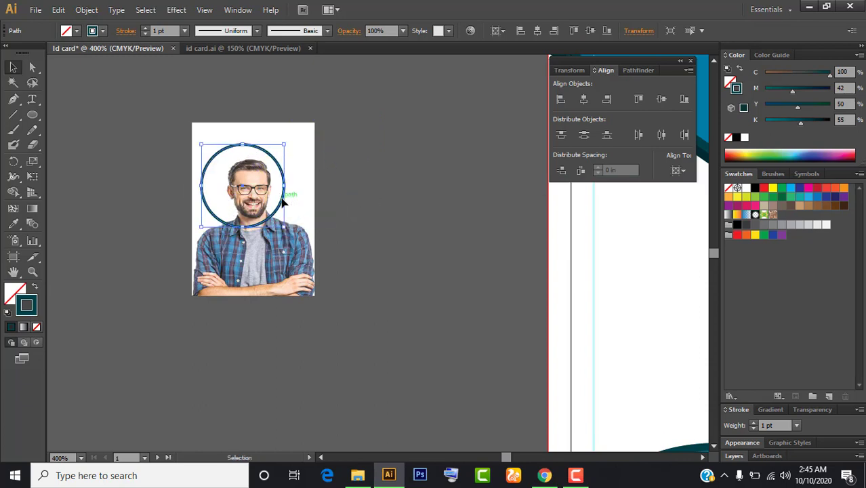
drag(284, 145, 298, 135)
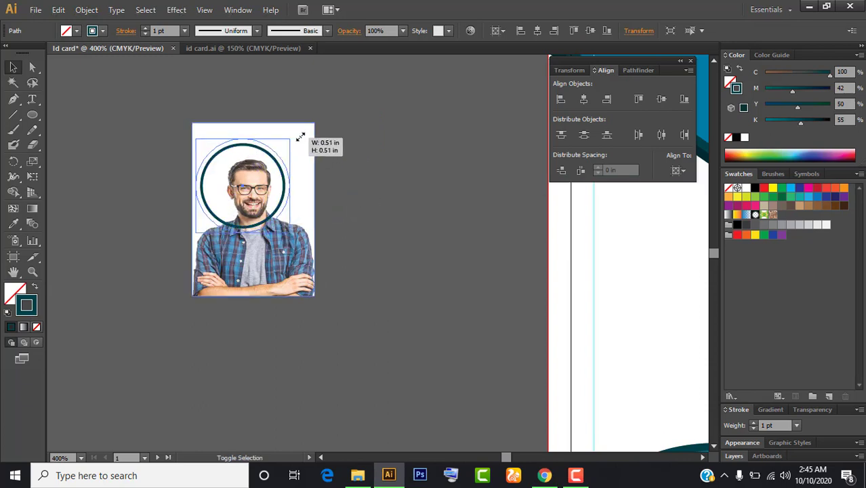
key(Right)
key(Right)
key(Down)
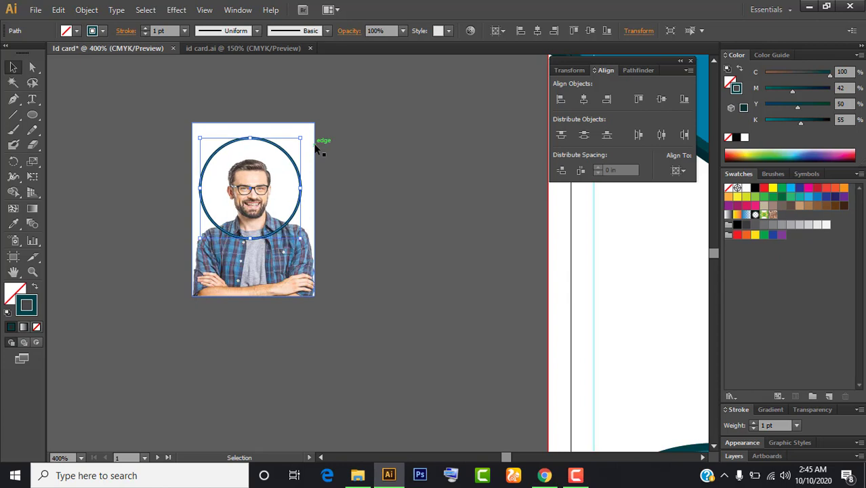
key(Down)
key(Down)
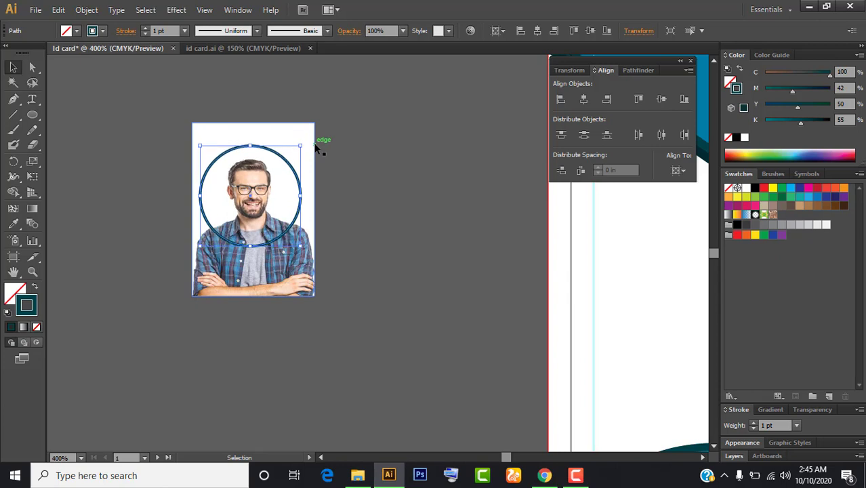
key(Right)
key(Down)
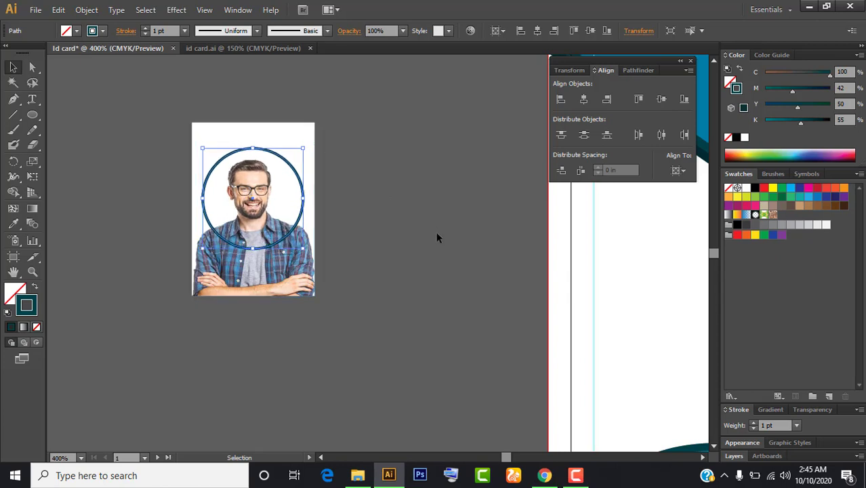
- Clip the photo to the circle using Make Clipping Mask
click(351, 211)
drag(278, 213, 274, 217)
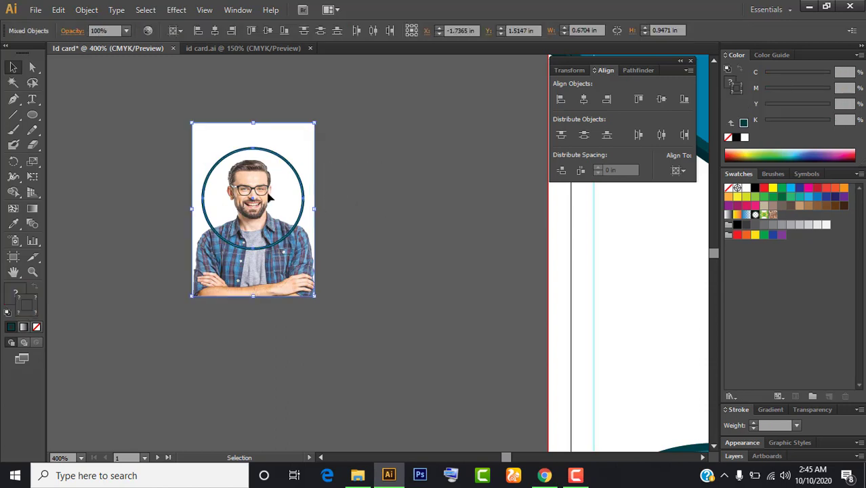
right_click(268, 197)
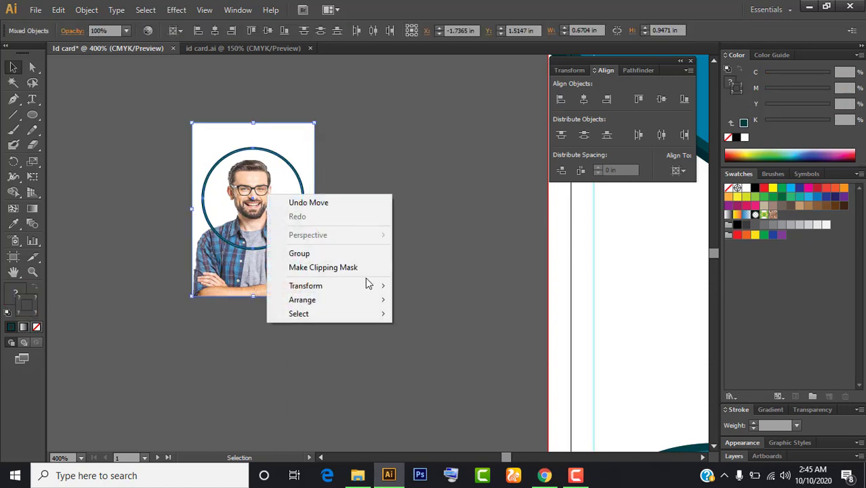
click(332, 270)
drag(374, 254, 300, 289)
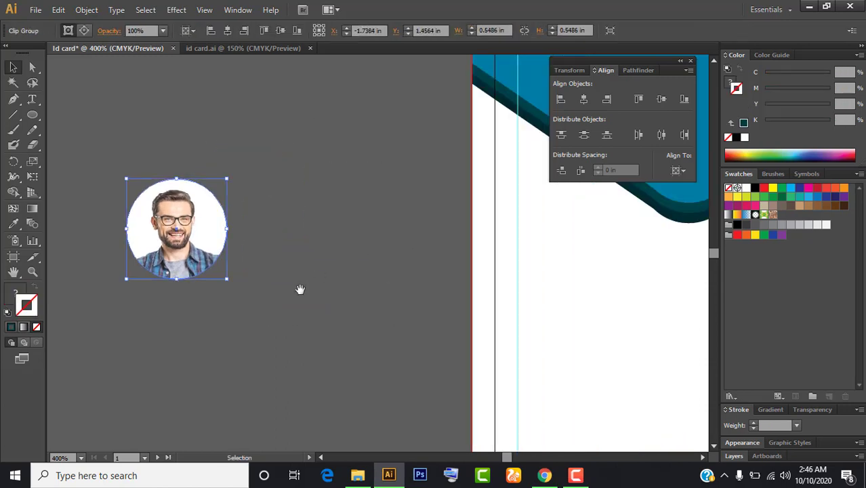
key(ctrl+minus)
- Outline the circular headshot with a 2 pt stroke of the top curve's dark teal
click(299, 288)
click(295, 257)
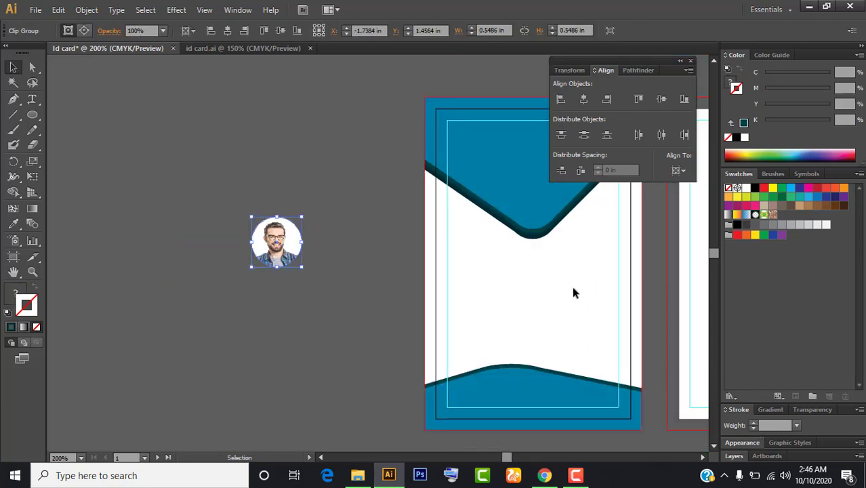
key(i)
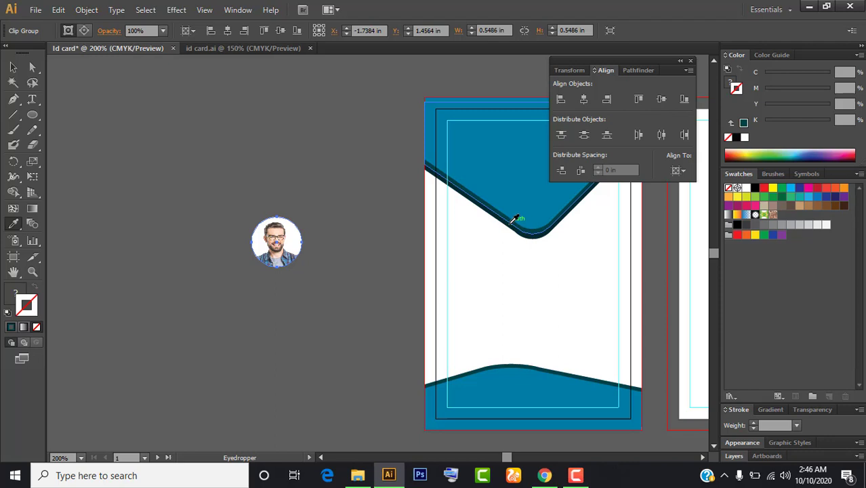
click(513, 220)
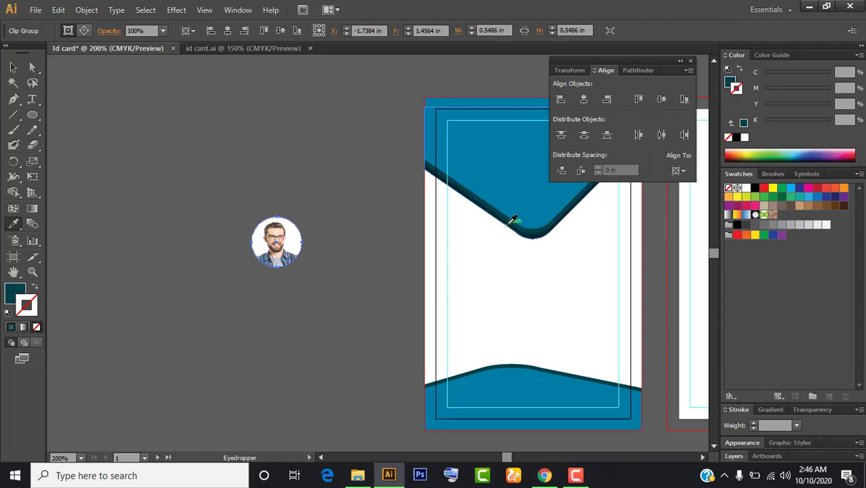
click(751, 422)
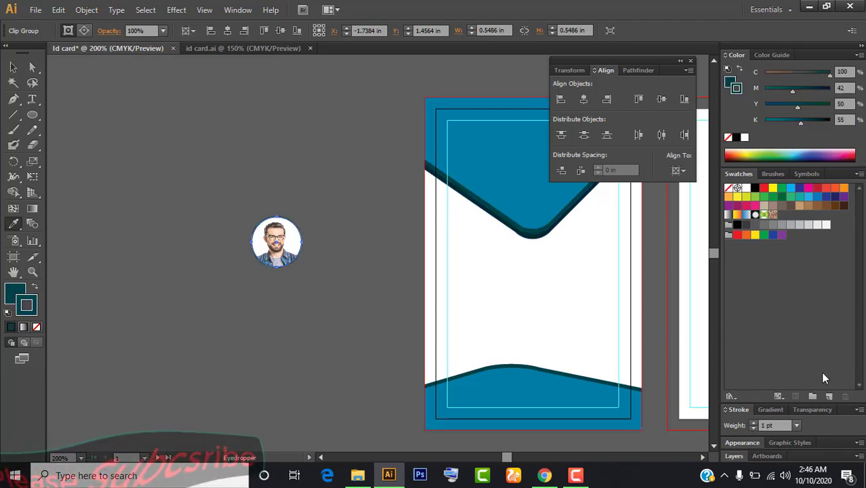
click(13, 67)
drag(191, 165, 323, 293)
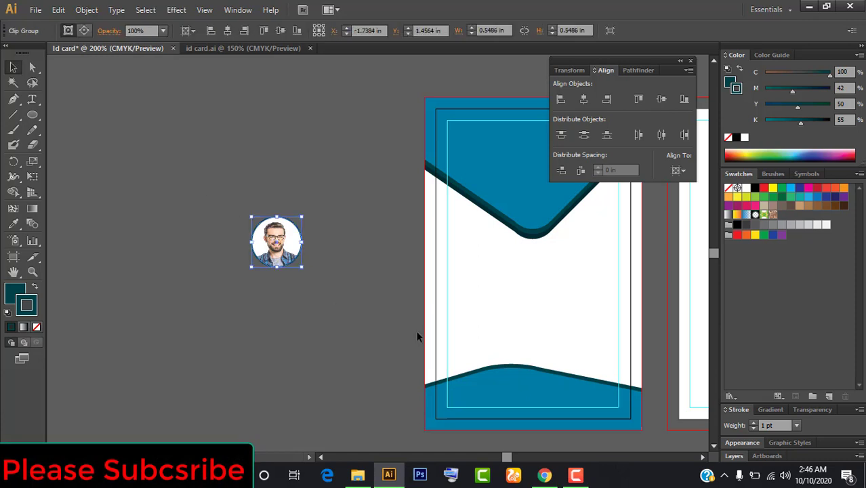
click(755, 423)
- Enlarge the headshot on the header's notch and centre it horizontally on the artboard
mouse_move(277, 242)
mouse_down()
mouse_move(530, 230)
mouse_move(408, 279)
mouse_up()
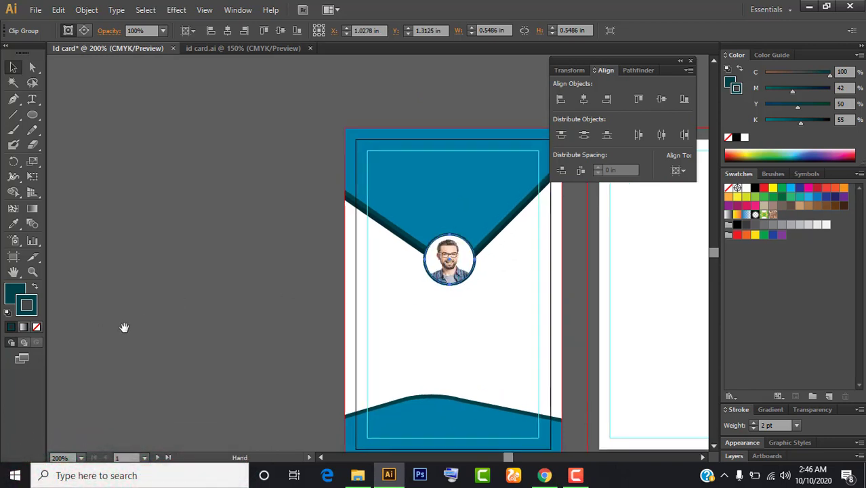
drag(476, 234, 487, 226)
click(462, 320)
click(455, 282)
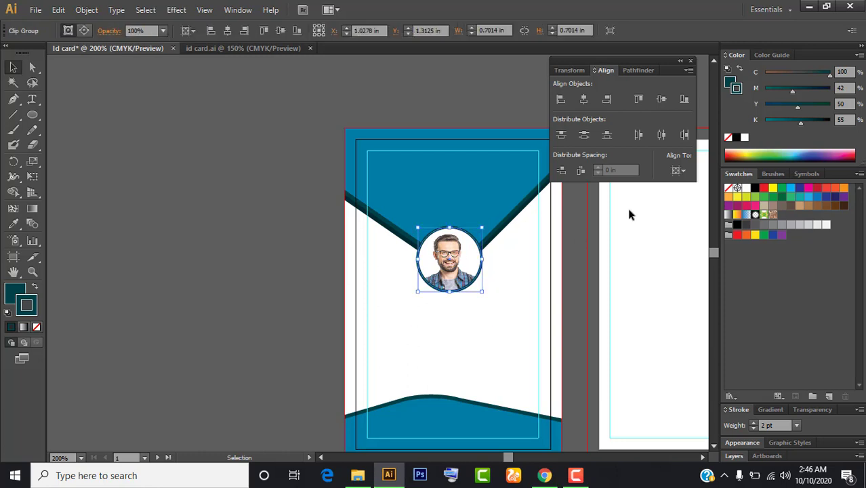
click(680, 173)
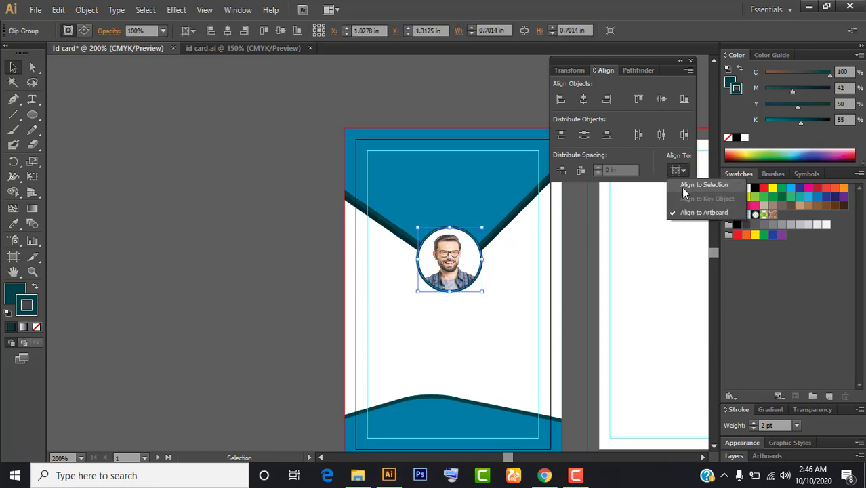
click(708, 213)
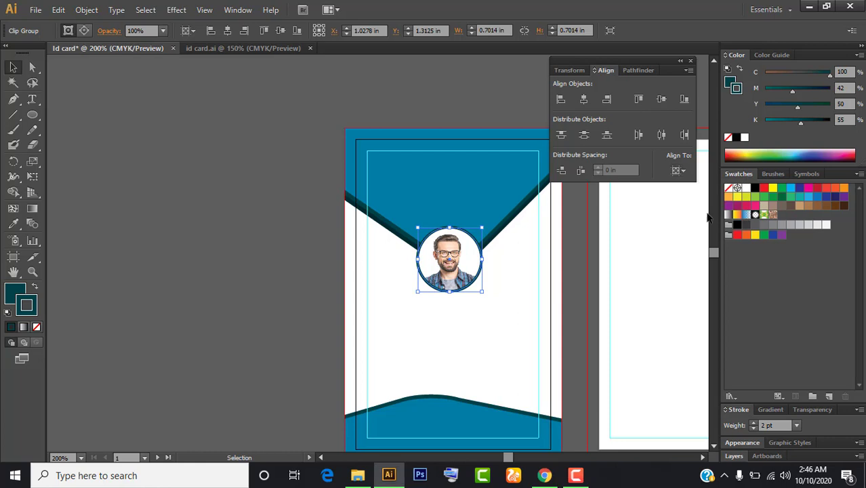
click(586, 103)
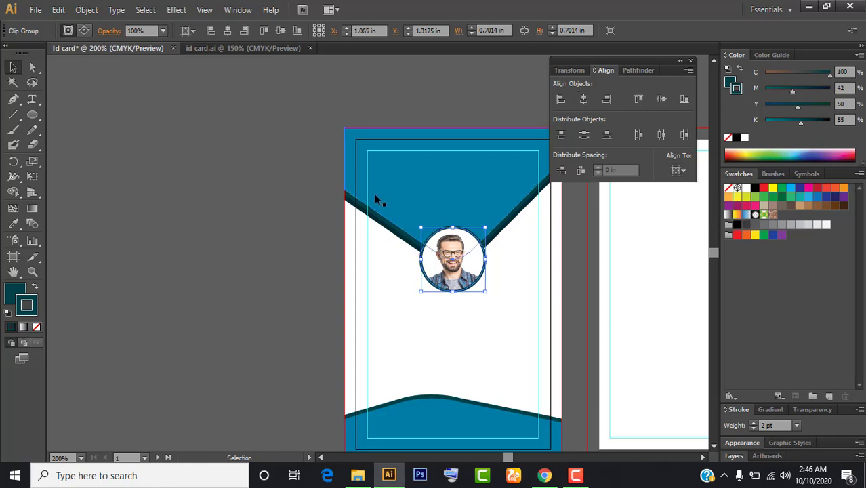
drag(374, 194, 306, 182)
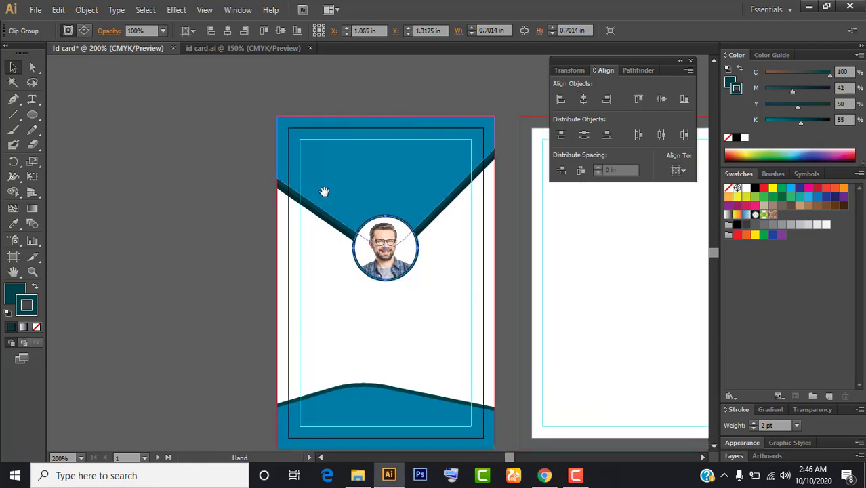
click(154, 215)
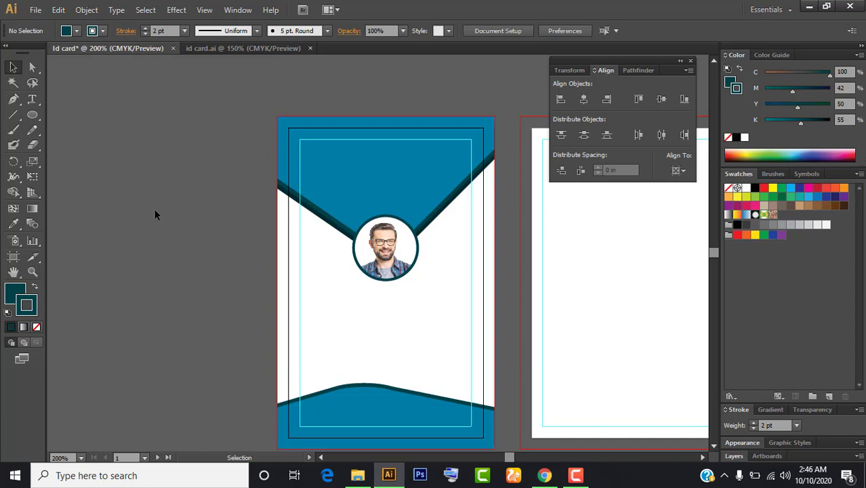
- Drag id card.ai from File Explorer into Illustrator to open it
click(809, 6)
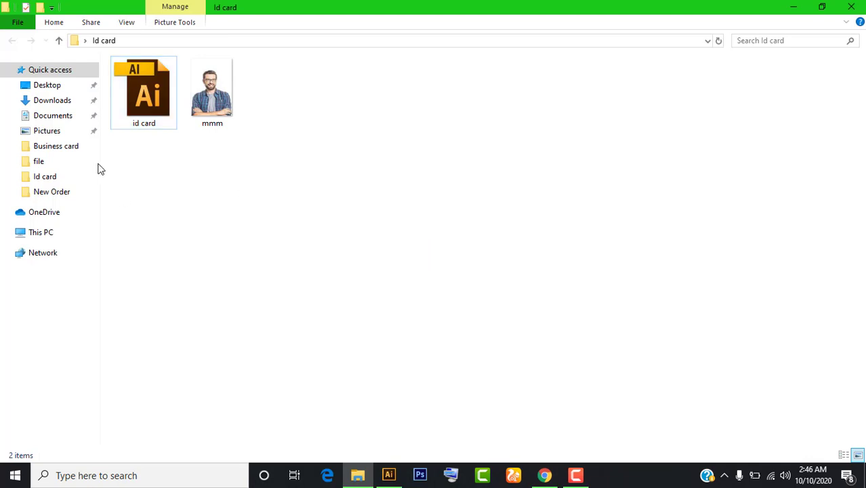
drag(145, 101, 402, 481)
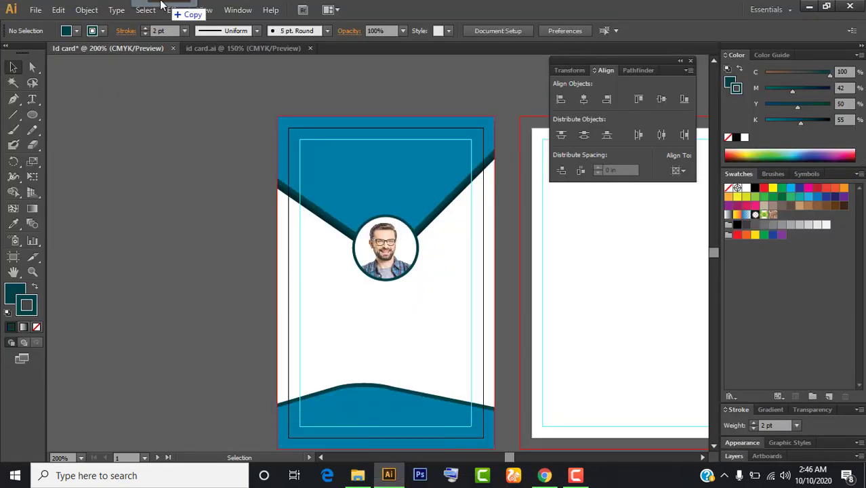
drag(403, 482, 136, 13)
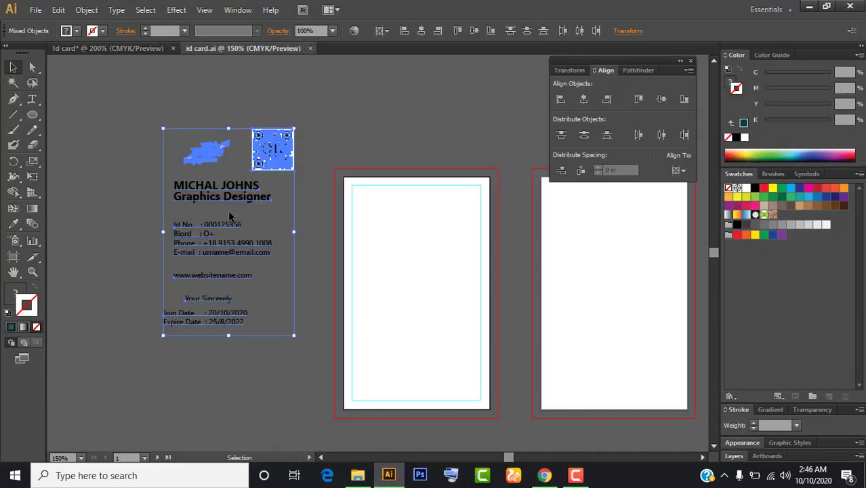
- Cut the name, details, QR code and logo from id card.ai and paste them into Id card
click(136, 205)
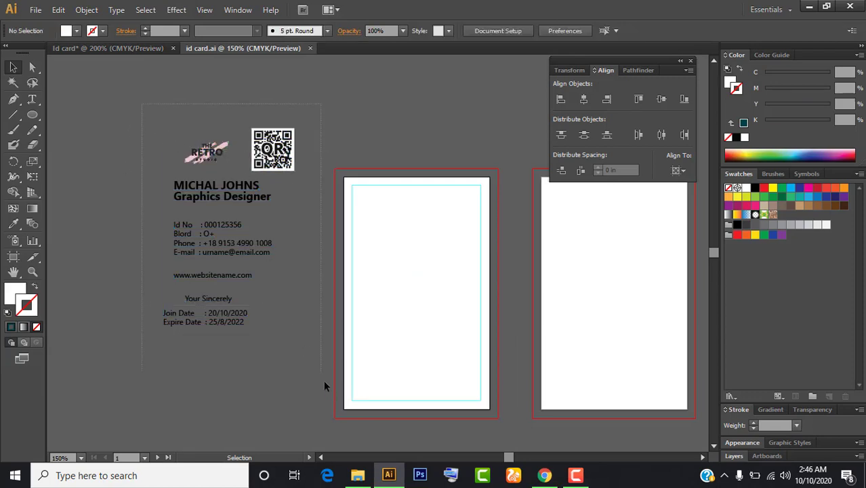
key(ctrl+a)
key(a)
key(ctrl+x)
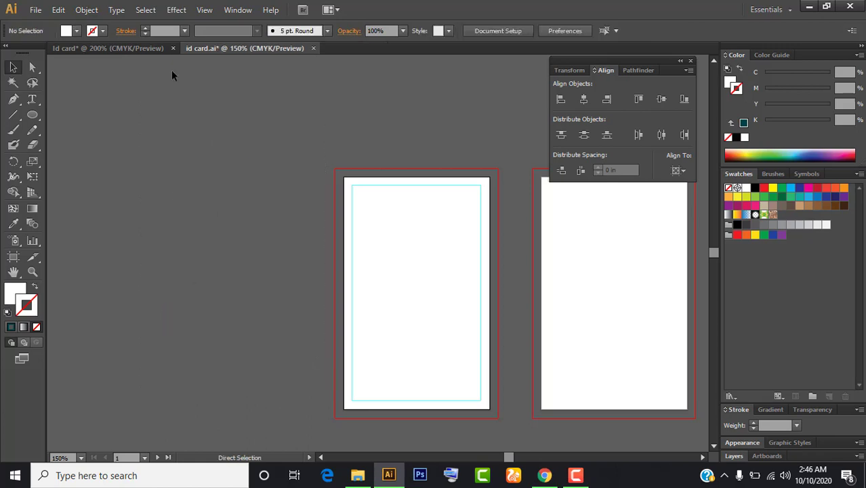
click(113, 46)
key(ctrl+v)
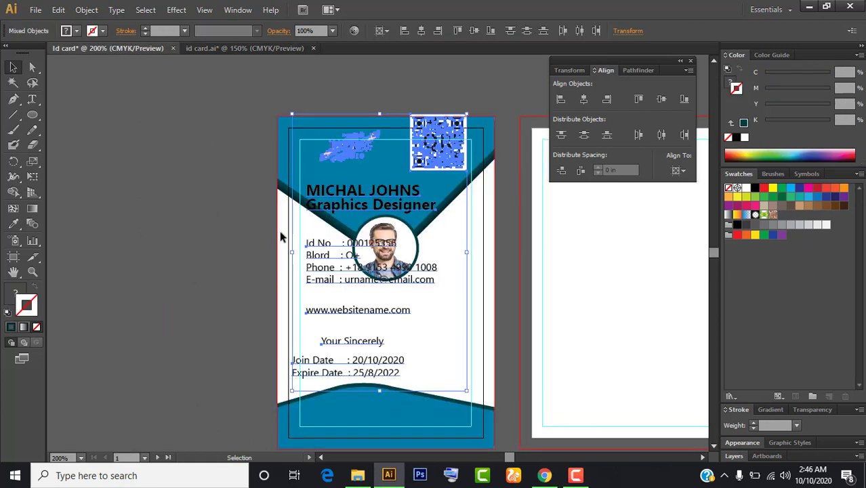
- Set the pasted details left of the card and centre the RETRO logo on the blue header
key(v)
mouse_move(298, 227)
mouse_down()
mouse_move(175, 246)
mouse_move(229, 244)
mouse_up()
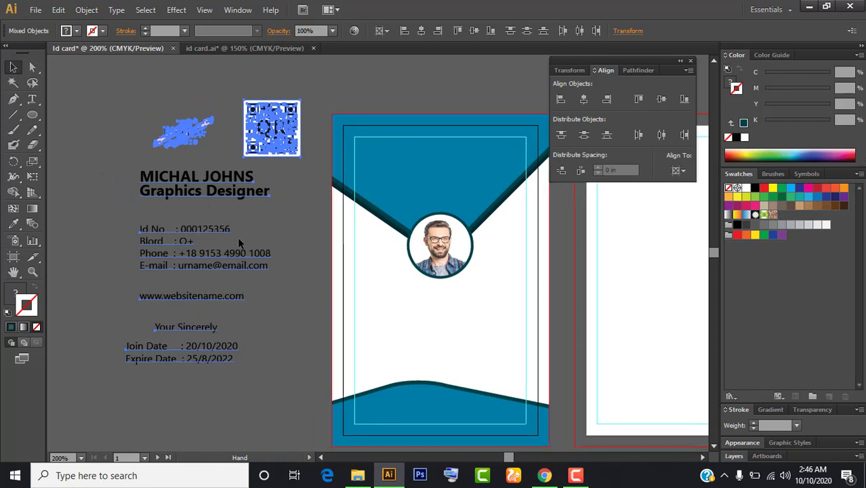
click(159, 96)
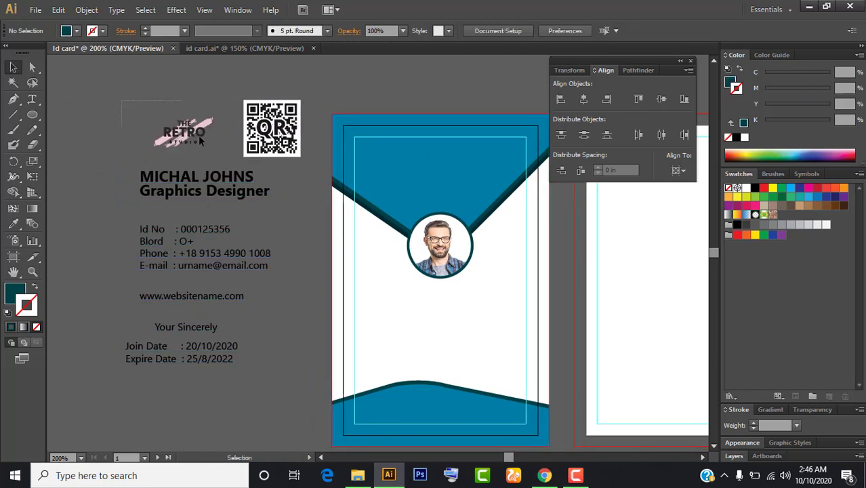
drag(183, 133, 430, 172)
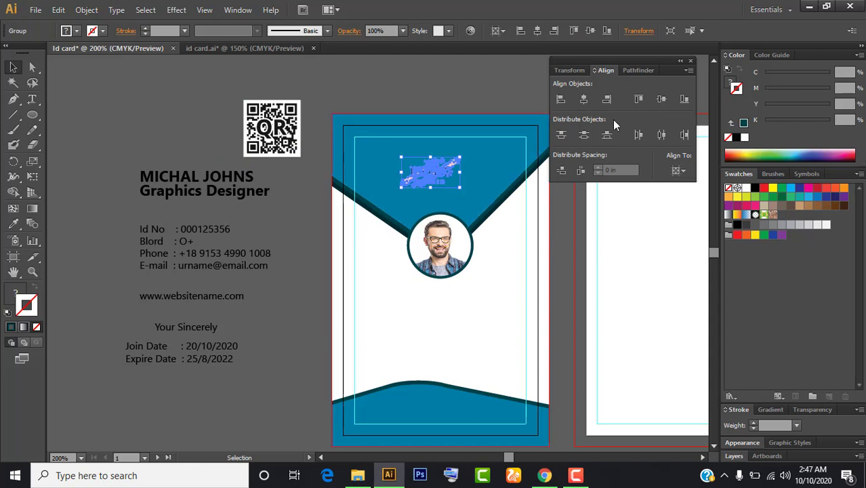
click(583, 100)
click(436, 98)
- Reset Align To to the artboard and fine-tune the logo's position in the header
scroll(436, 98, right, 4)
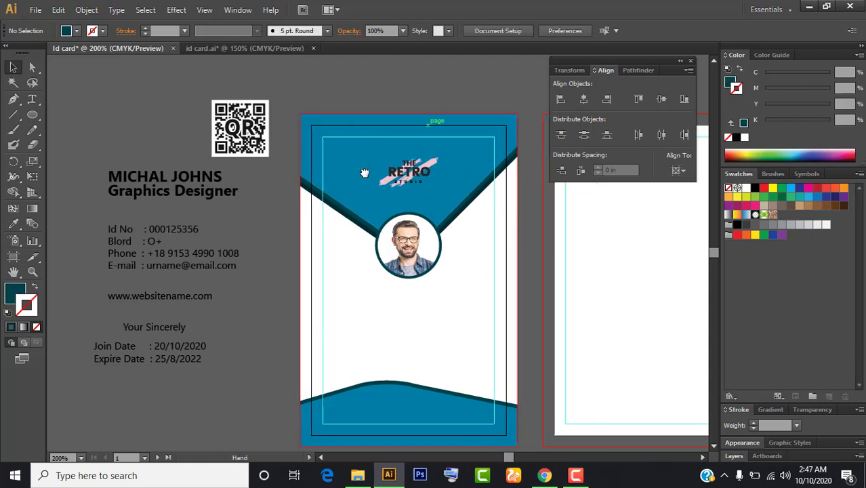
click(310, 181)
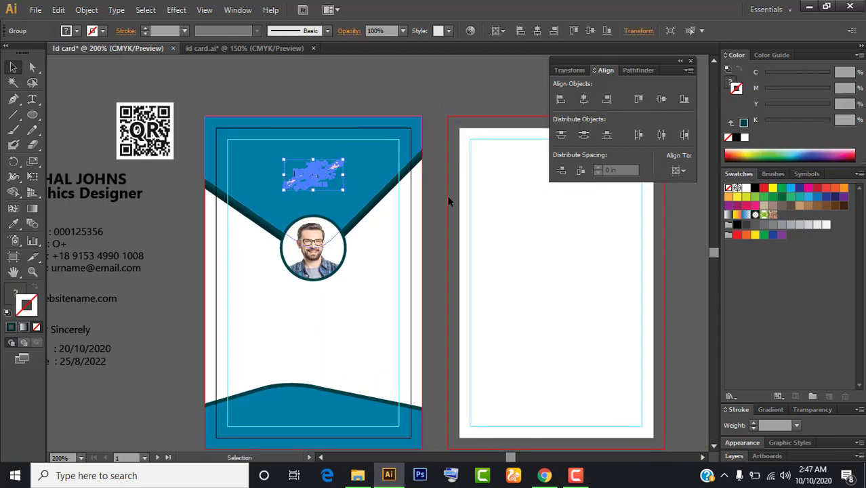
click(683, 176)
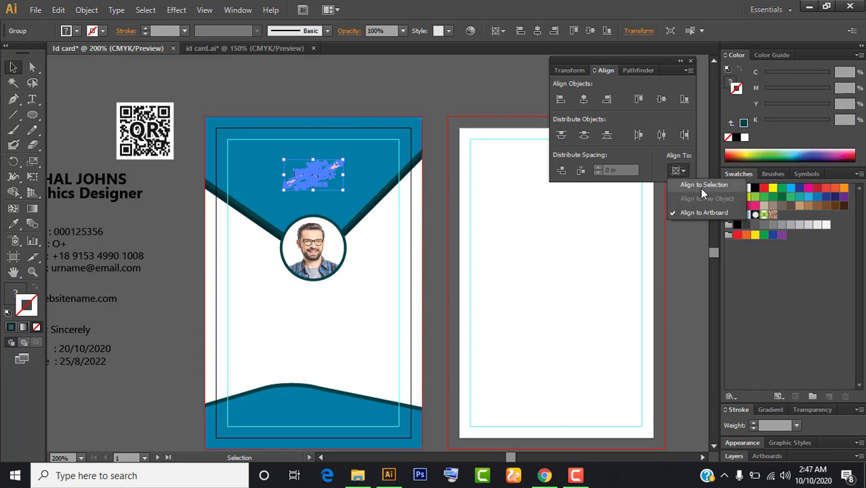
click(699, 188)
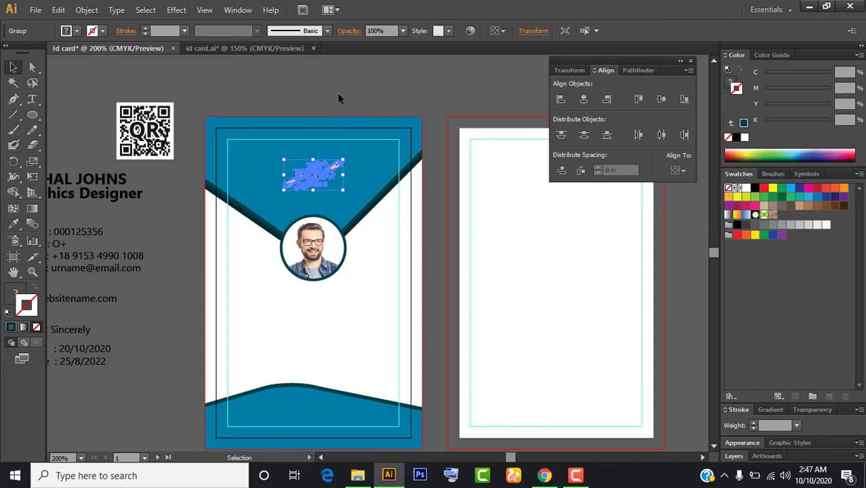
click(686, 175)
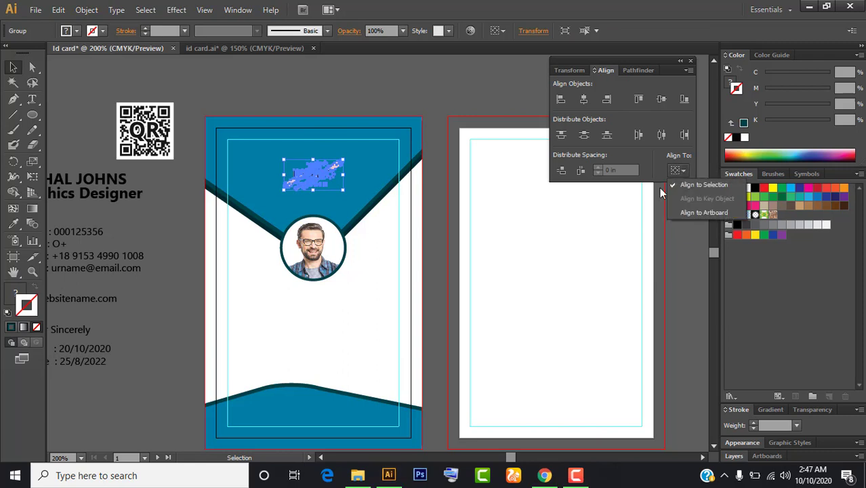
click(689, 213)
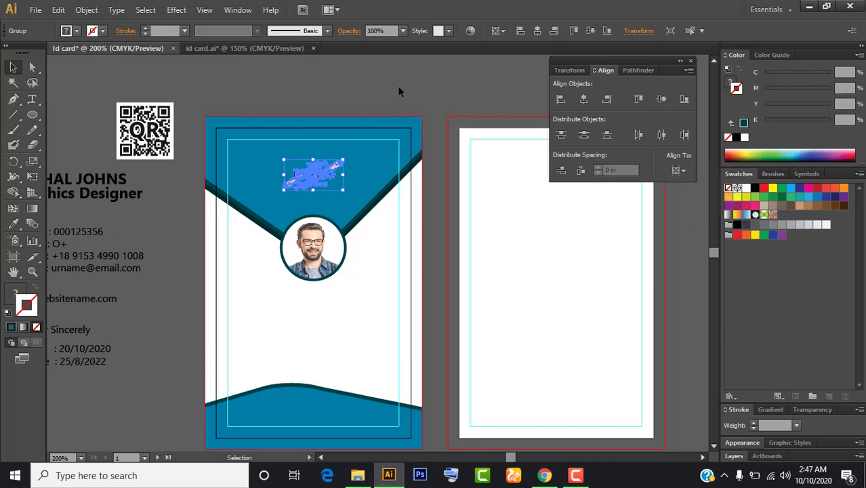
drag(313, 175, 309, 175)
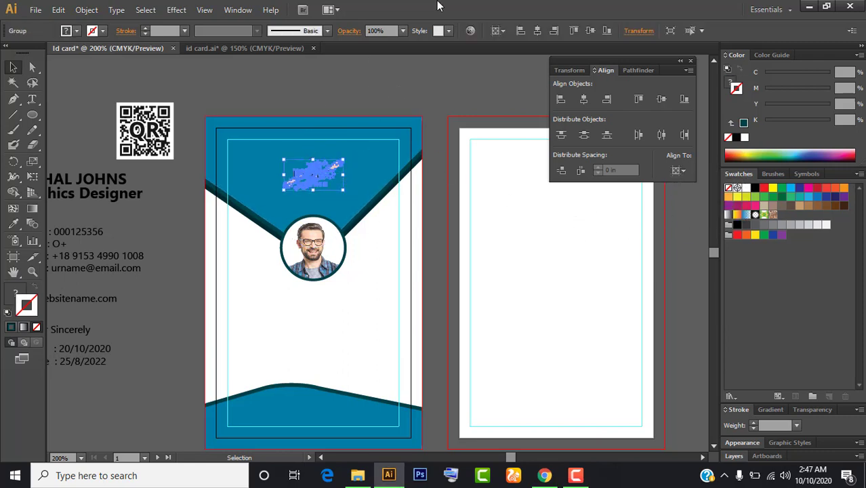
click(432, 101)
scroll(407, 122, down, 1)
scroll(246, 172, left, 2)
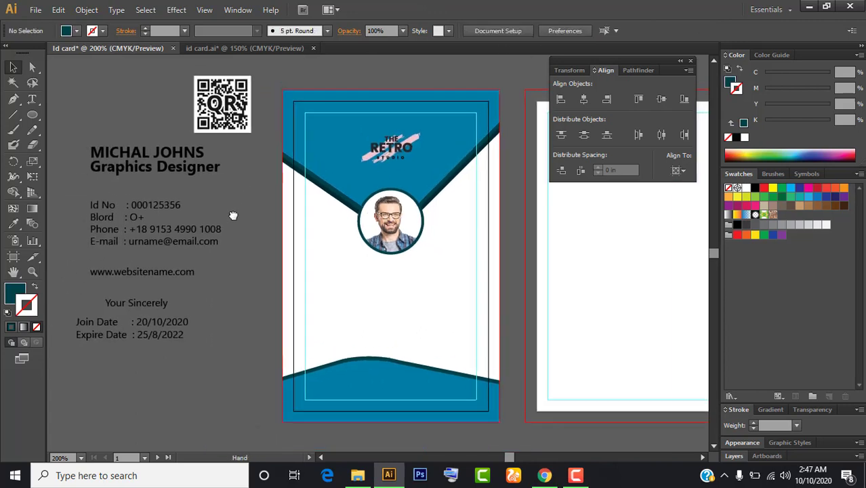
- Move the cardholder's name below the photo, set it to 12 pt and centre it
click(161, 153)
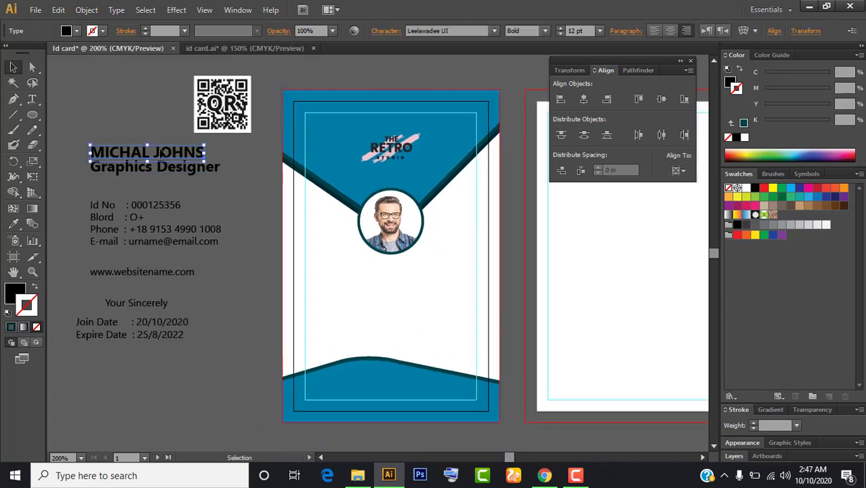
drag(161, 153, 404, 279)
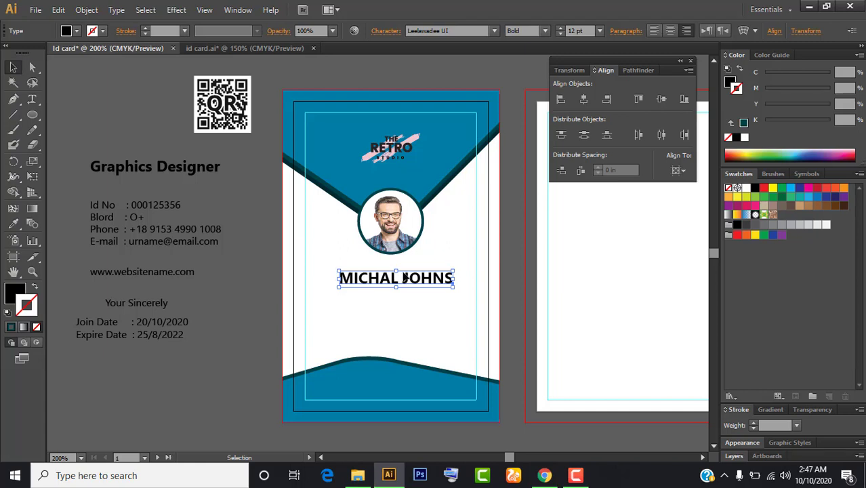
key(Up)
key(Up)
key(Up)
key(Up)
key(Up)
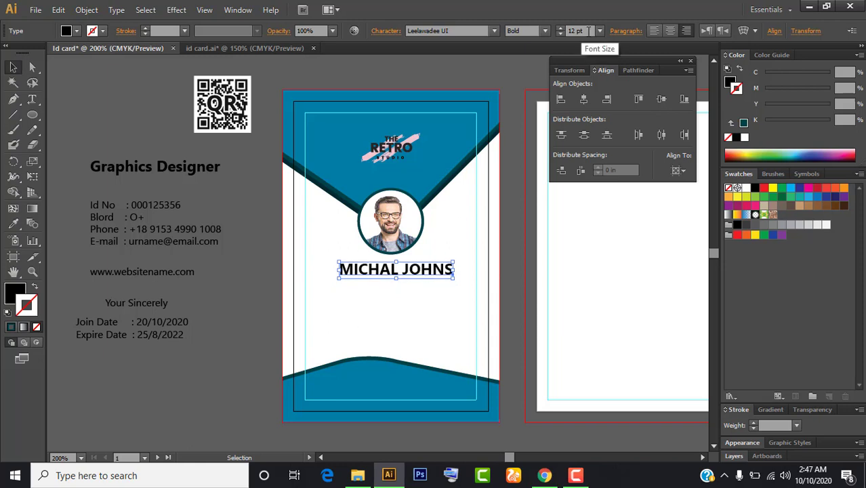
click(589, 30)
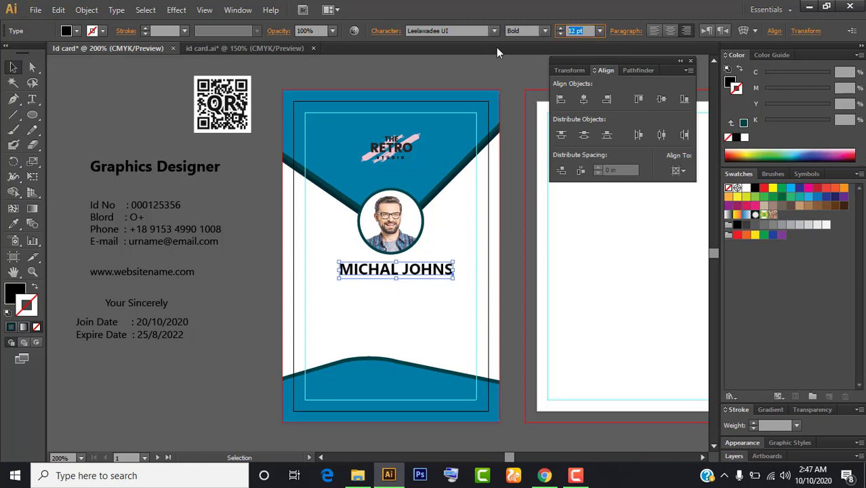
click(429, 72)
click(449, 271)
click(580, 100)
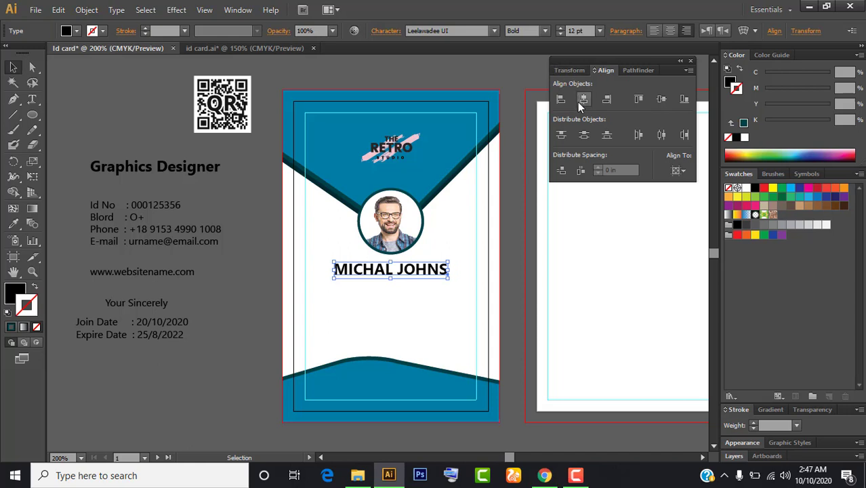
click(237, 178)
- Colour 'Graphics Designer' the card's teal-blue and centre it beneath the name
click(201, 173)
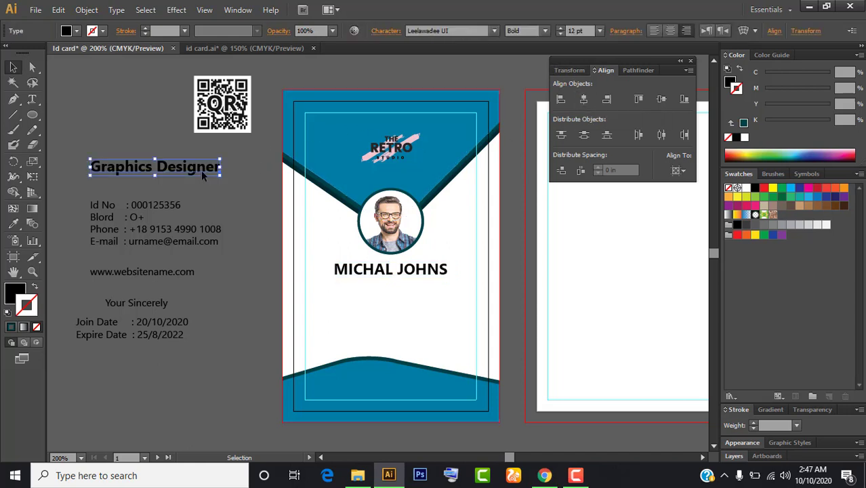
key(i)
click(332, 131)
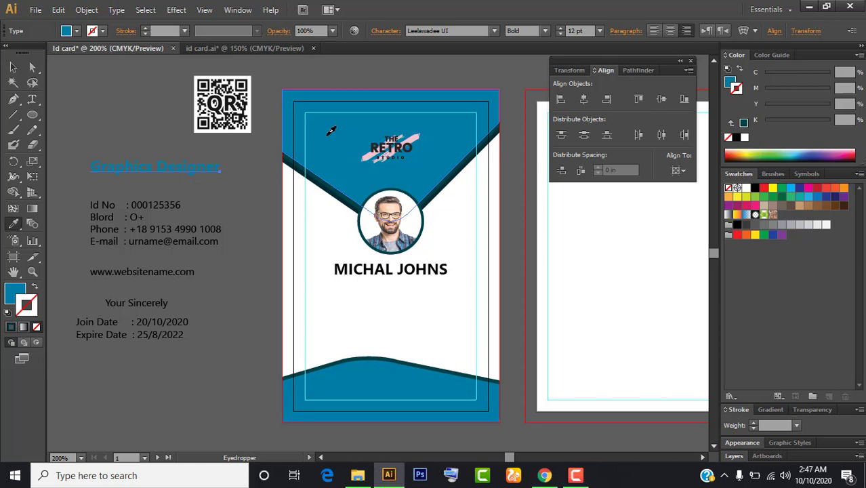
click(13, 67)
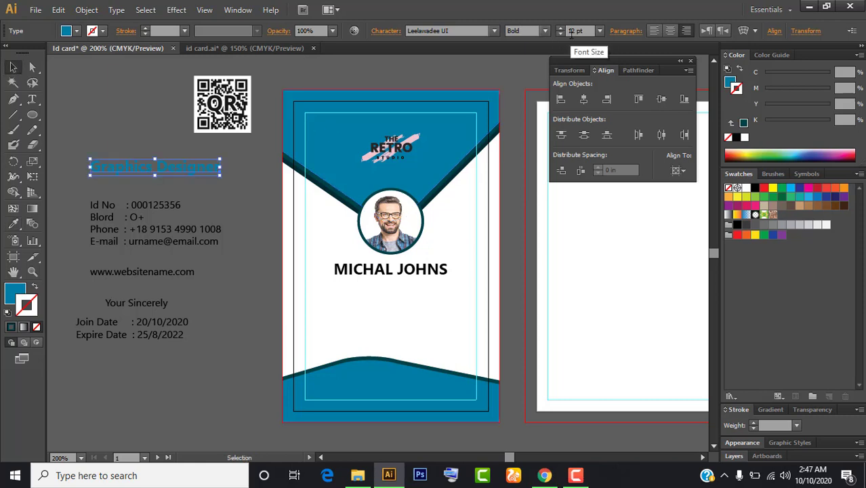
click(581, 31)
text(7)
click(260, 197)
drag(186, 168, 395, 285)
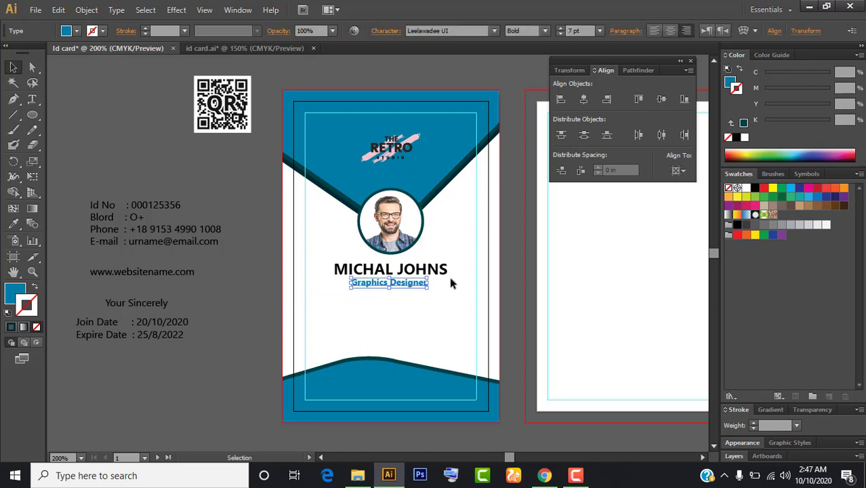
click(585, 100)
click(221, 181)
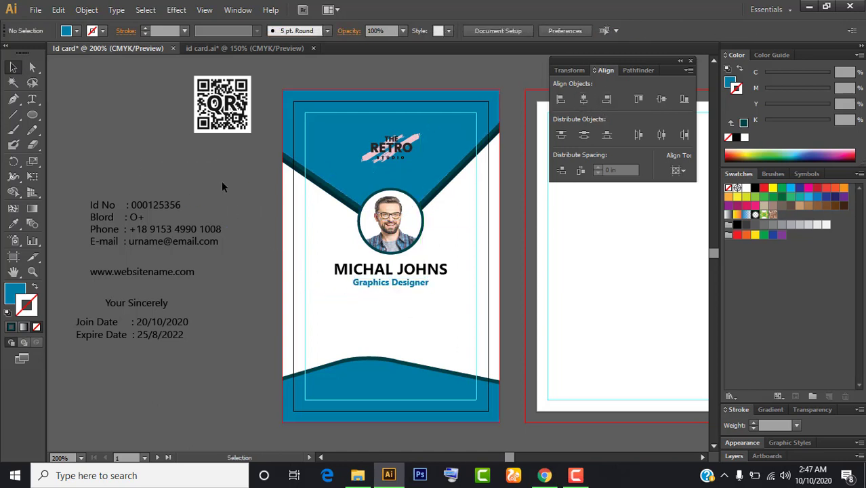
- Change the Graphics Designer title from Bold to Regular weight
drag(274, 232, 295, 219)
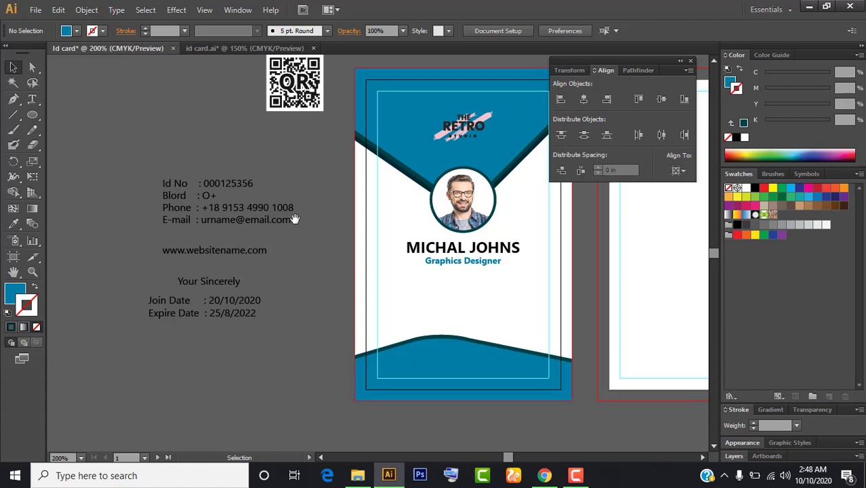
click(486, 267)
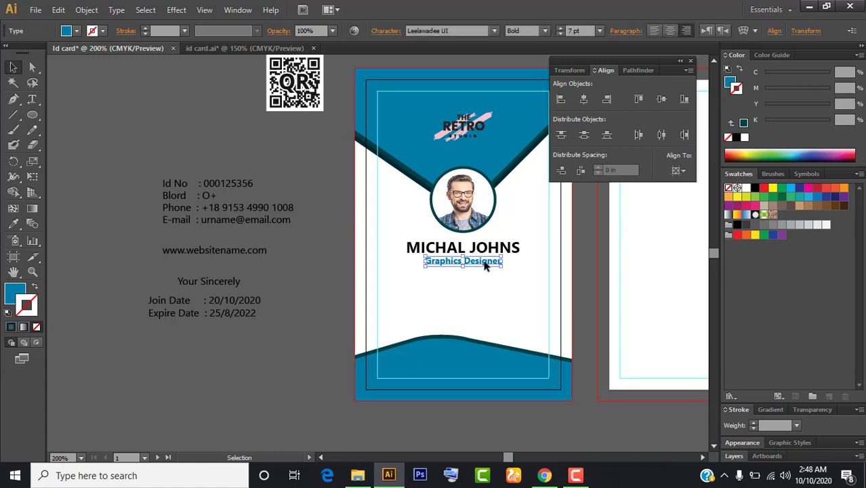
click(544, 33)
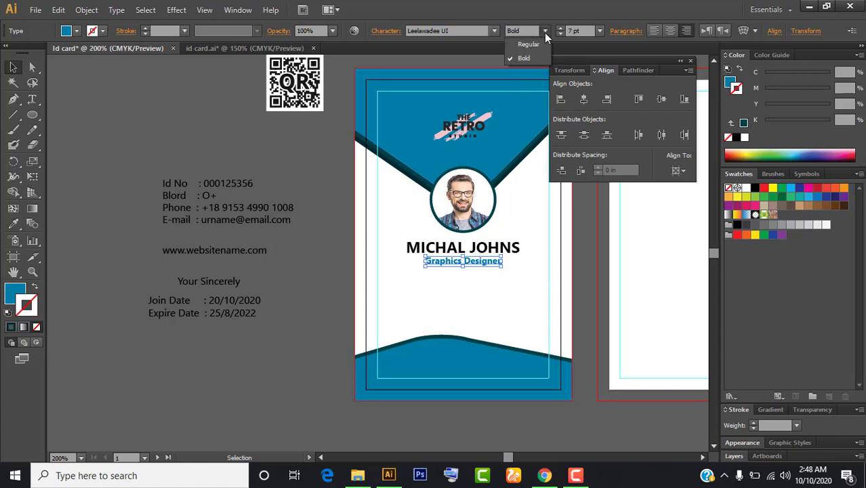
click(514, 45)
click(257, 163)
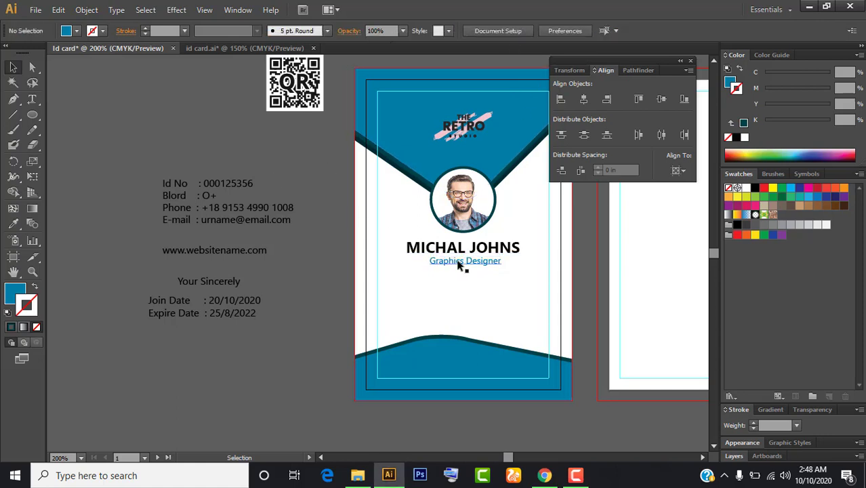
- Nudge the Graphics Designer title and name heading up together
click(458, 266)
shift+click(455, 250)
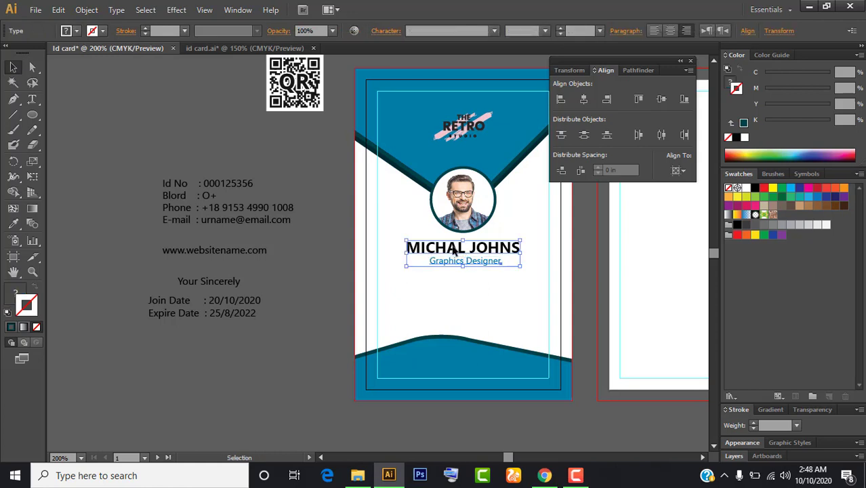
key(Up)
key(Up)
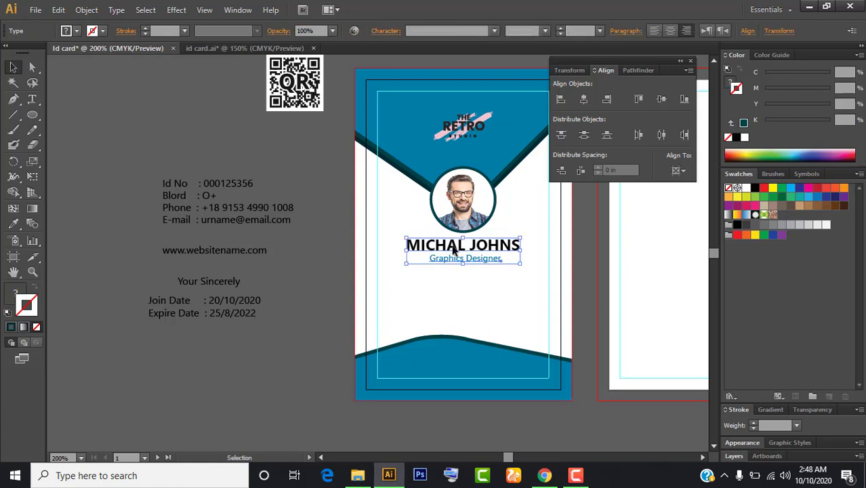
click(272, 156)
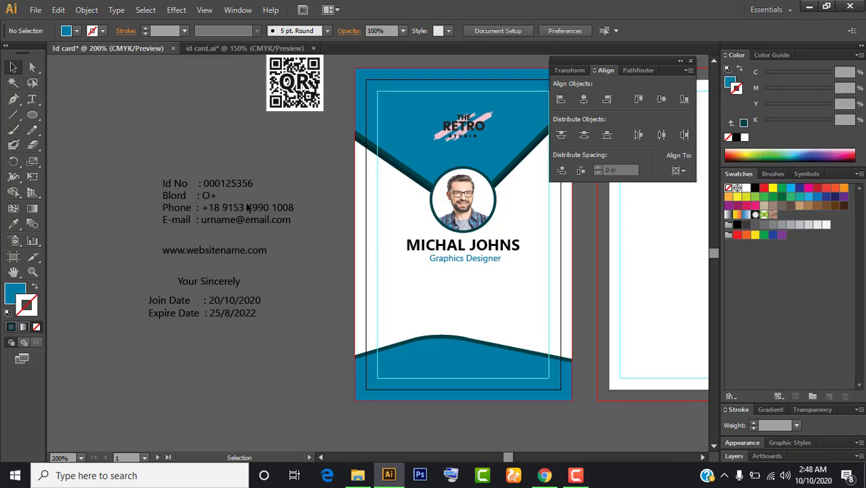
- Move the ID, phone and e-mail details block below the job title and centre it horizontally
click(178, 210)
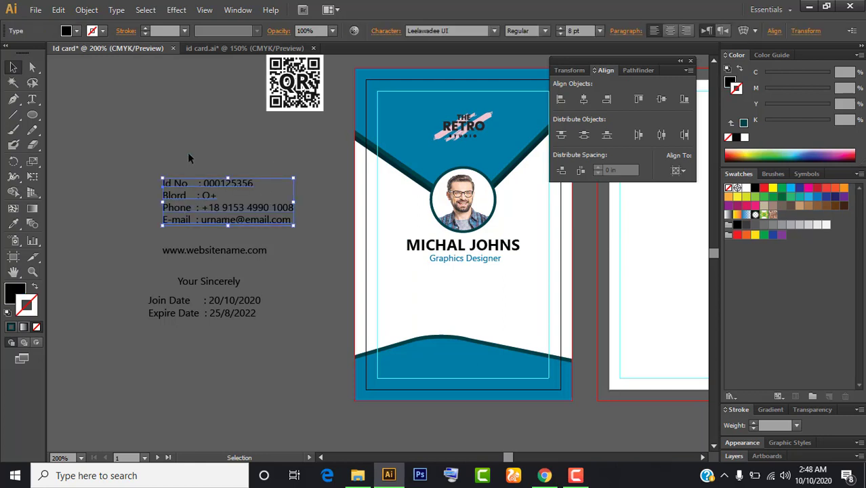
drag(288, 171, 267, 174)
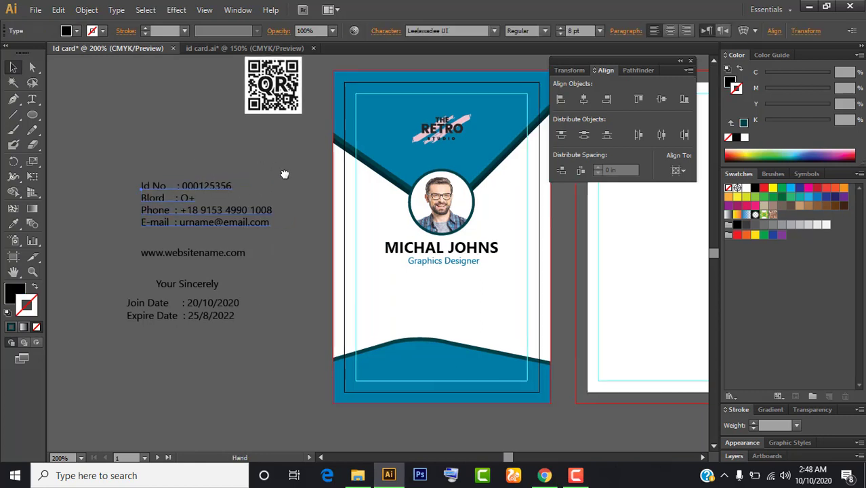
click(232, 148)
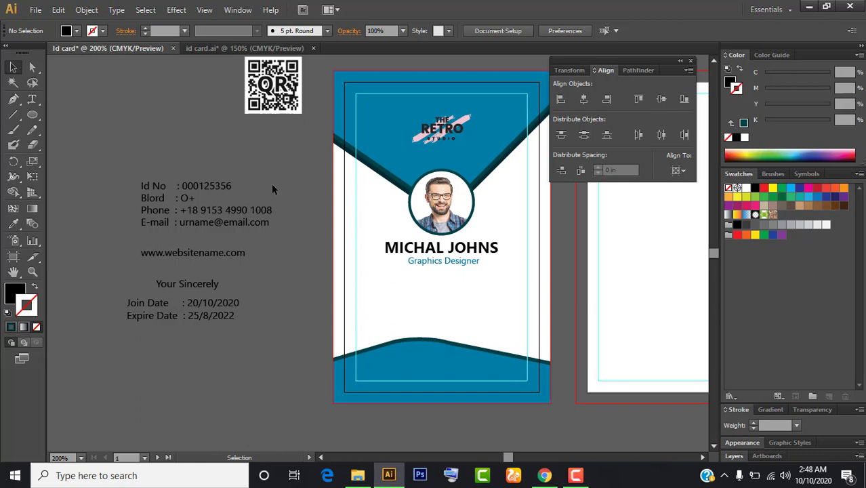
click(249, 222)
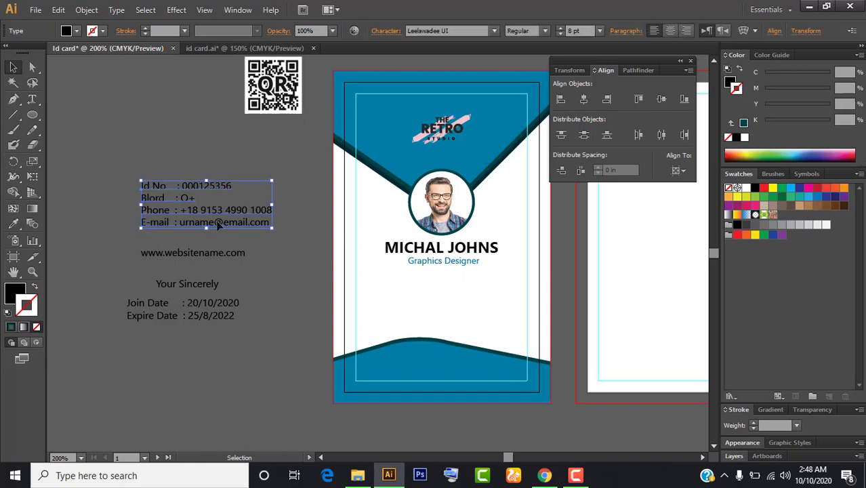
drag(218, 227, 457, 317)
click(584, 99)
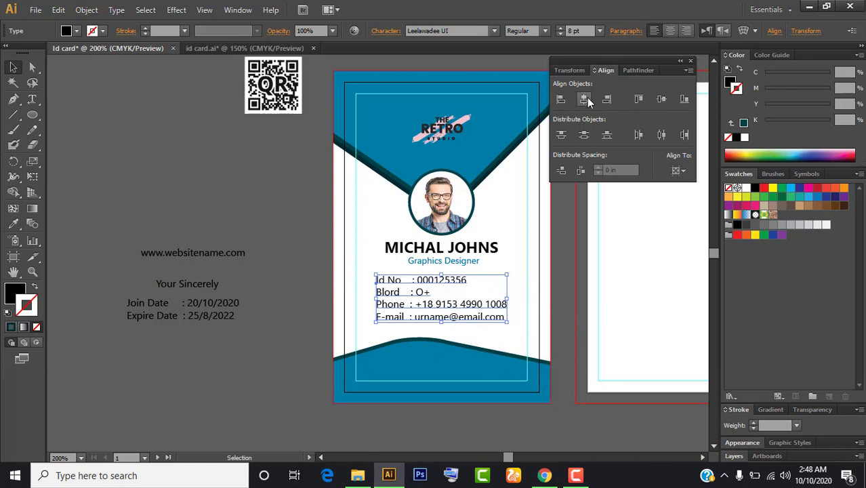
click(275, 234)
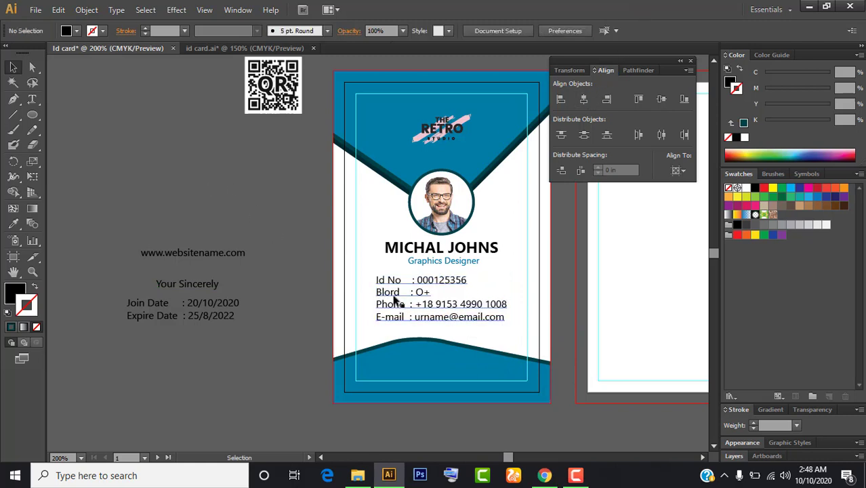
drag(251, 260, 225, 204)
click(224, 203)
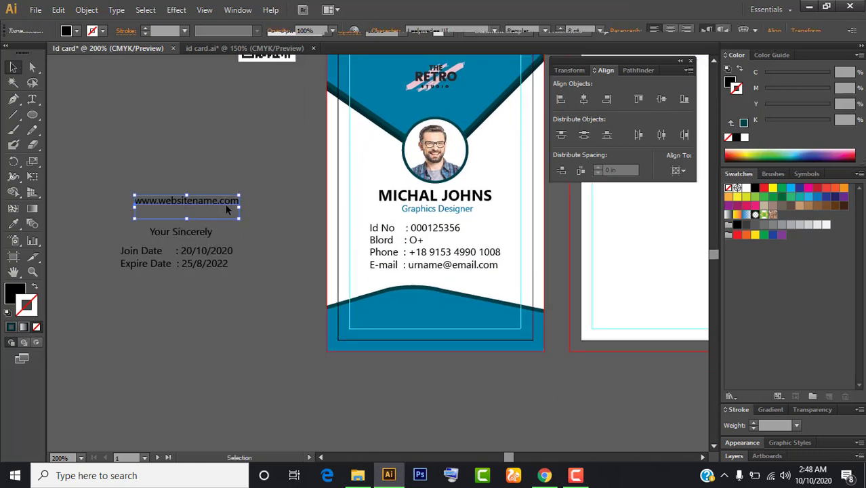
key(i)
click(373, 178)
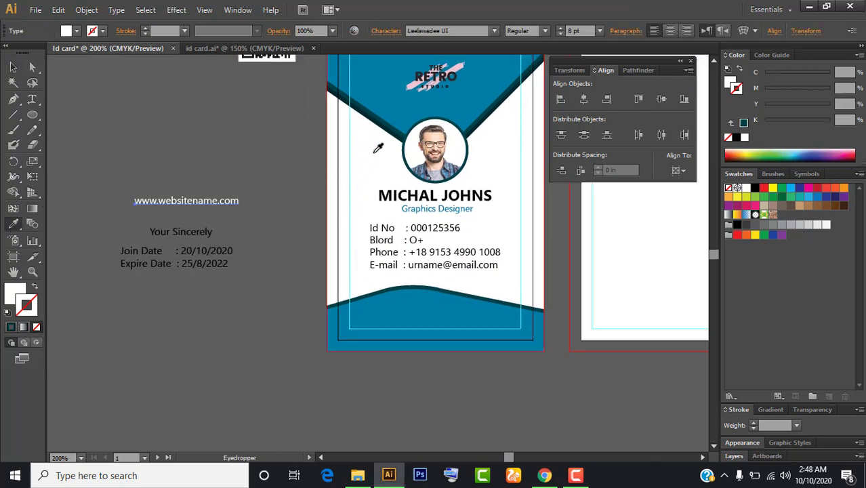
click(13, 67)
click(109, 150)
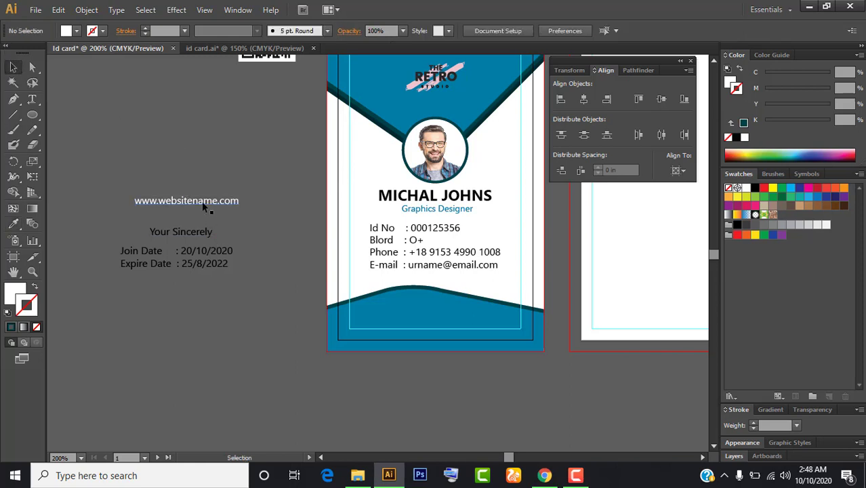
- Move the website text into the blue bottom band and centre it horizontally
drag(196, 201, 447, 313)
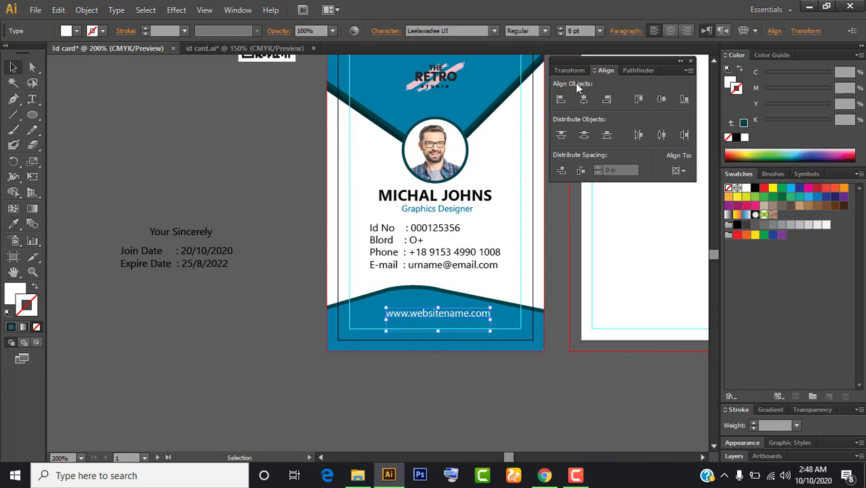
click(580, 99)
click(257, 263)
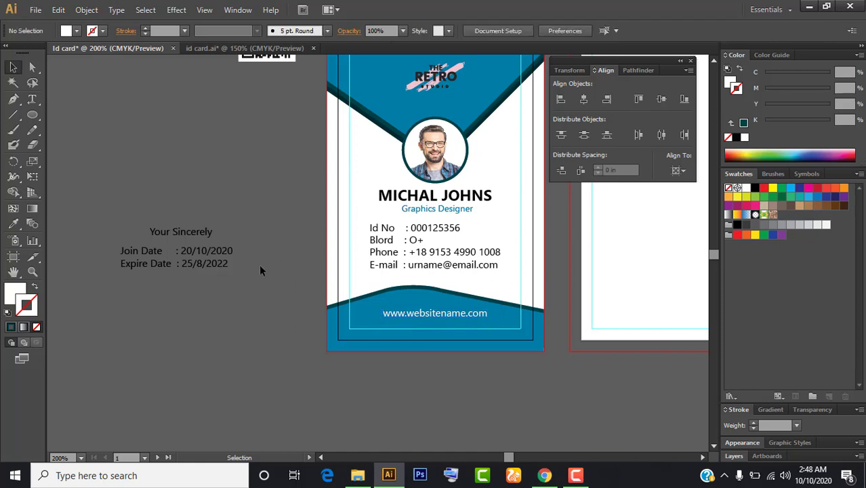
drag(286, 284, 285, 294)
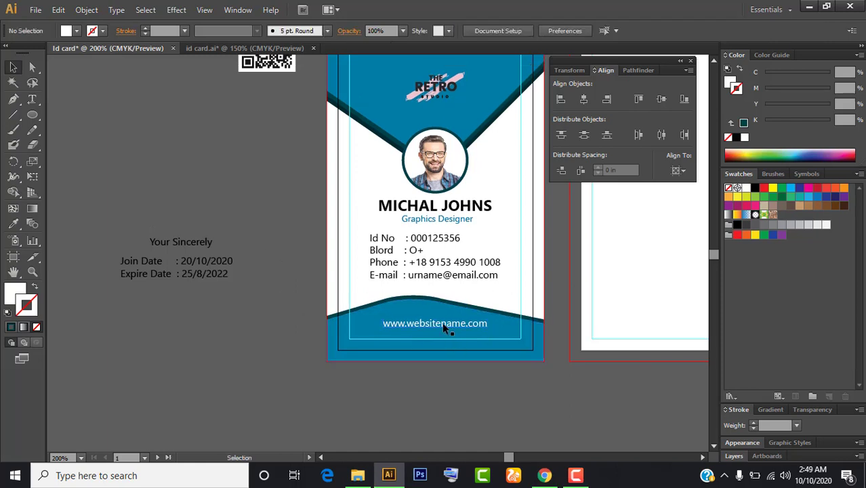
- Fine-tune the website text's position, re-centre it, and zoom out to frame both cards
click(441, 337)
key(Down)
key(Down)
key(Down)
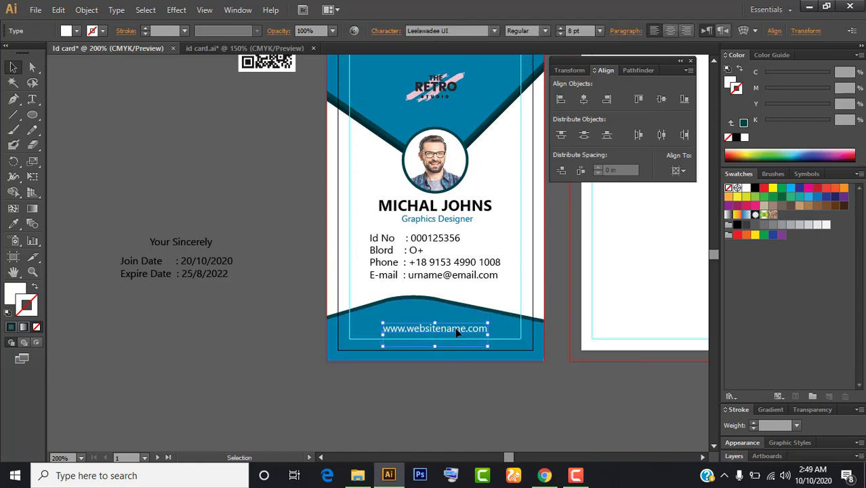
key(Down)
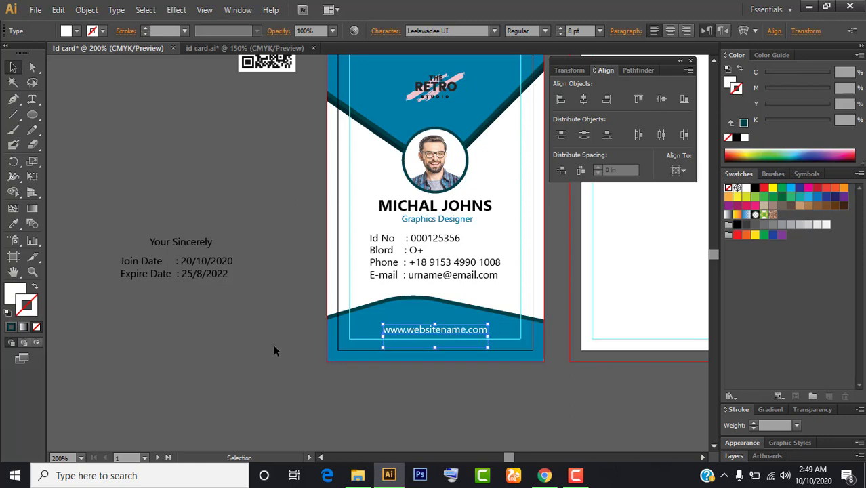
key(Up)
key(Up)
key(Left)
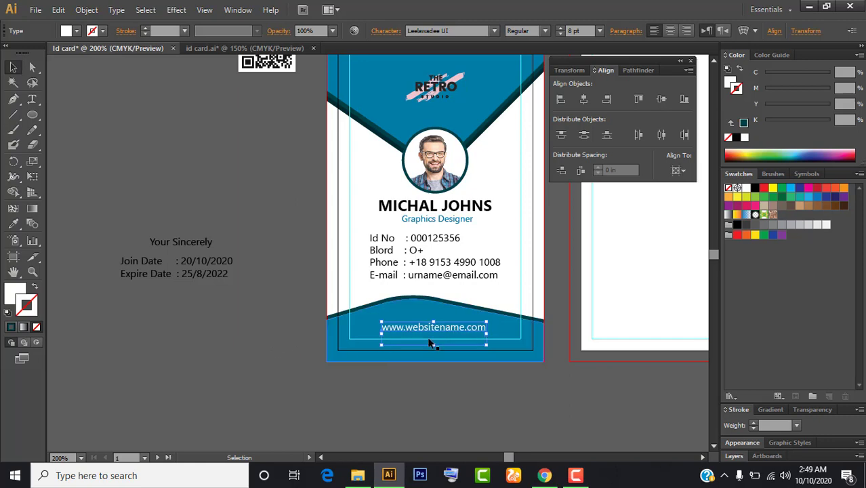
click(583, 99)
click(199, 285)
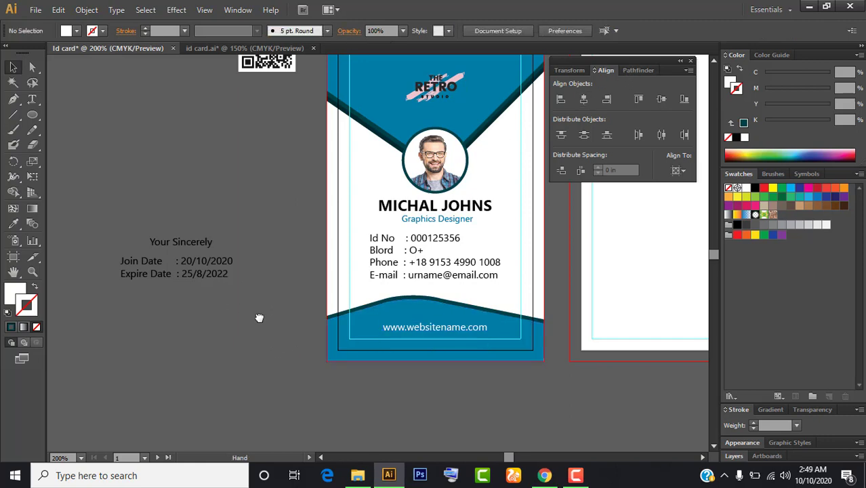
drag(268, 312, 245, 341)
key(ctrl+minus)
drag(358, 284, 311, 284)
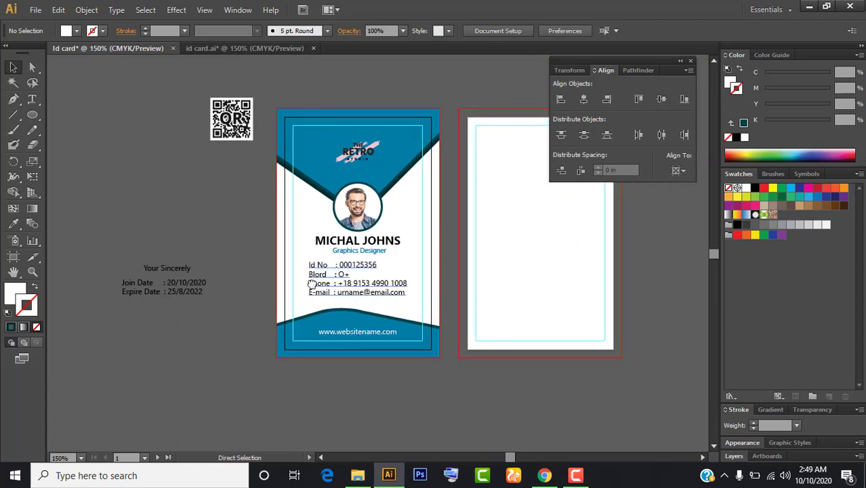
- Cover the second card with a rectangle filled white sampled from the front card
key(ctrl+plus)
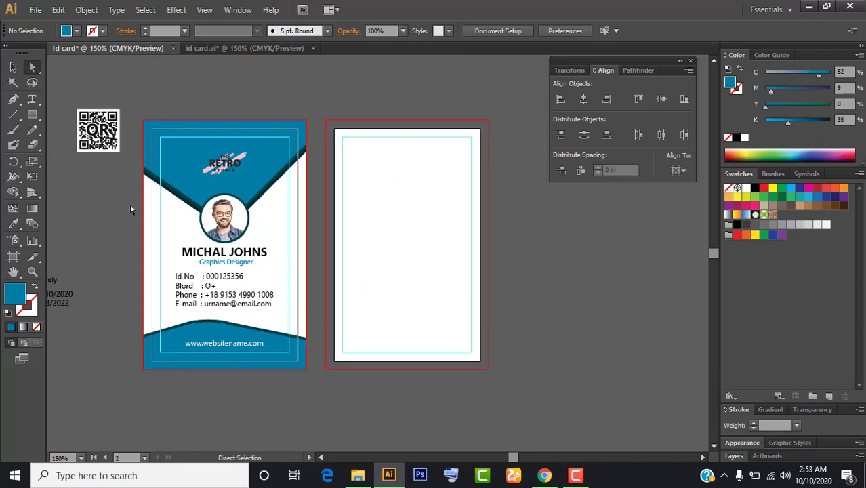
drag(160, 220, 234, 217)
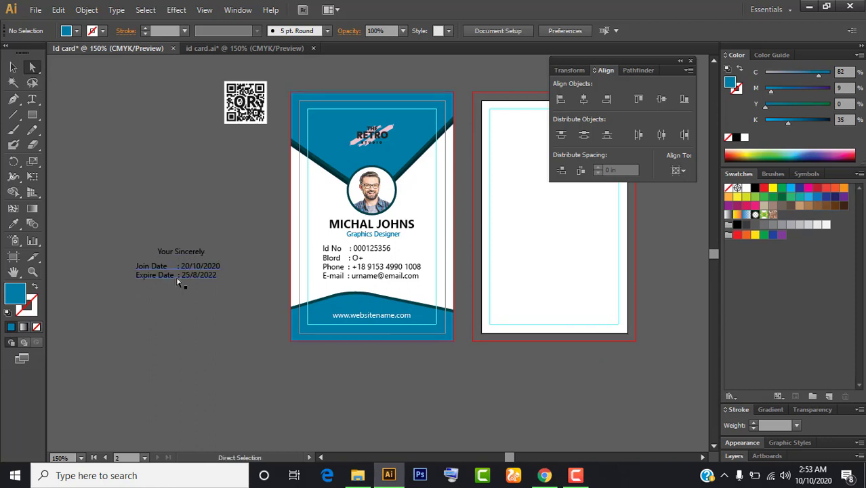
scroll(271, 326, right, 5)
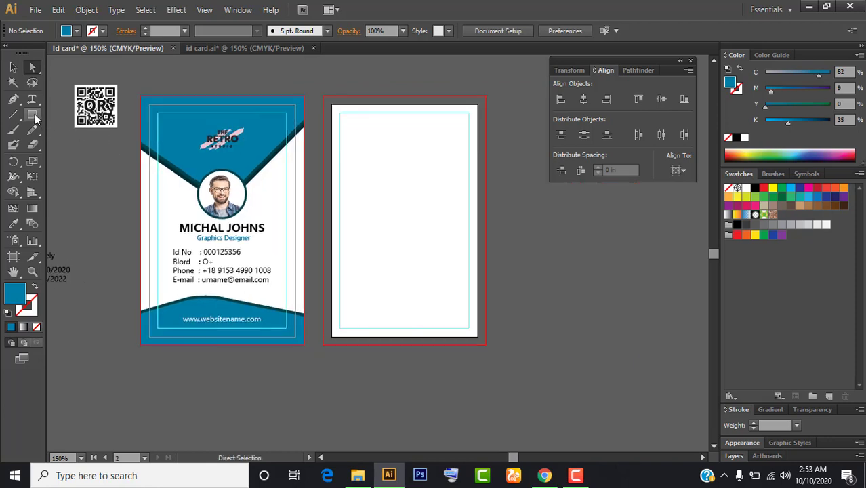
drag(36, 119, 68, 119)
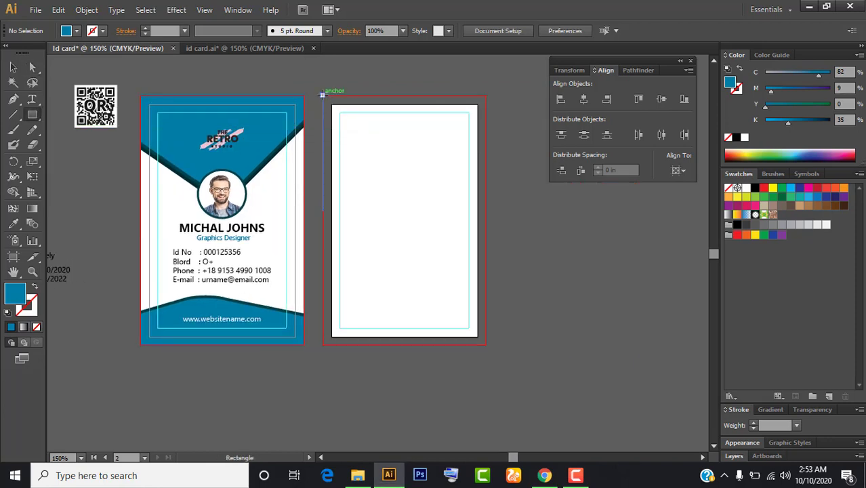
drag(323, 95, 485, 343)
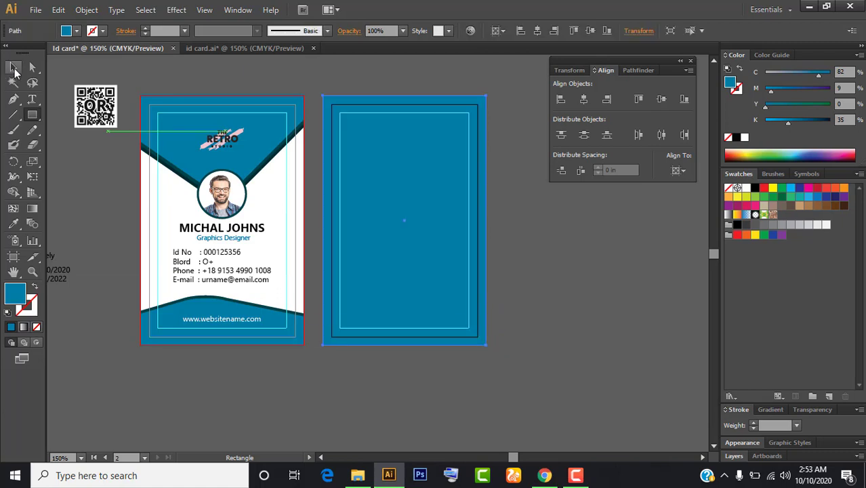
click(14, 68)
key(i)
click(275, 198)
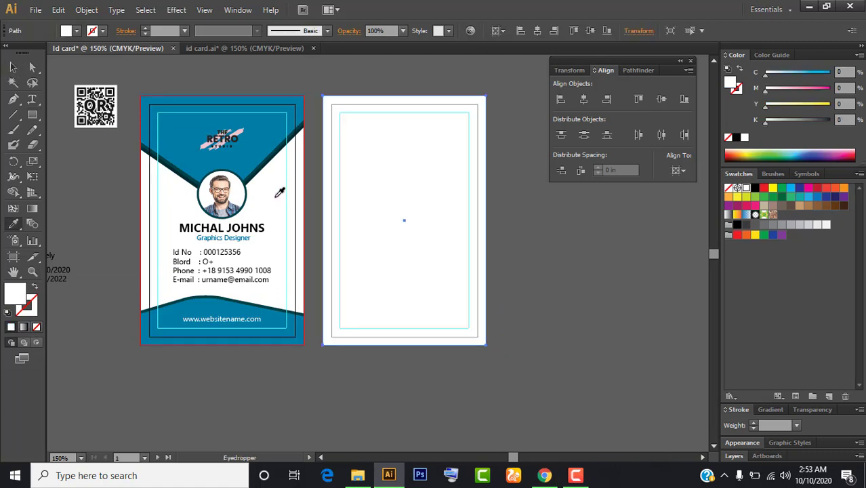
click(13, 68)
click(533, 331)
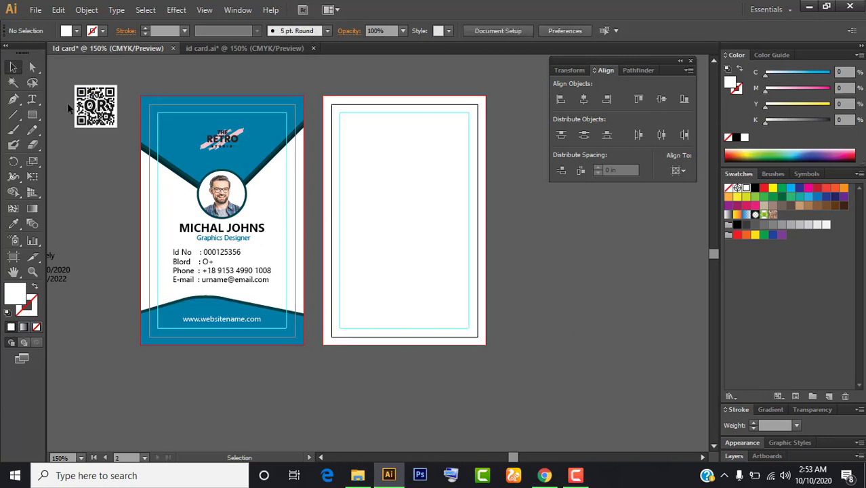
- Recentre the view on both cards, briefly selecting and deselecting the front card artwork
drag(264, 248, 304, 233)
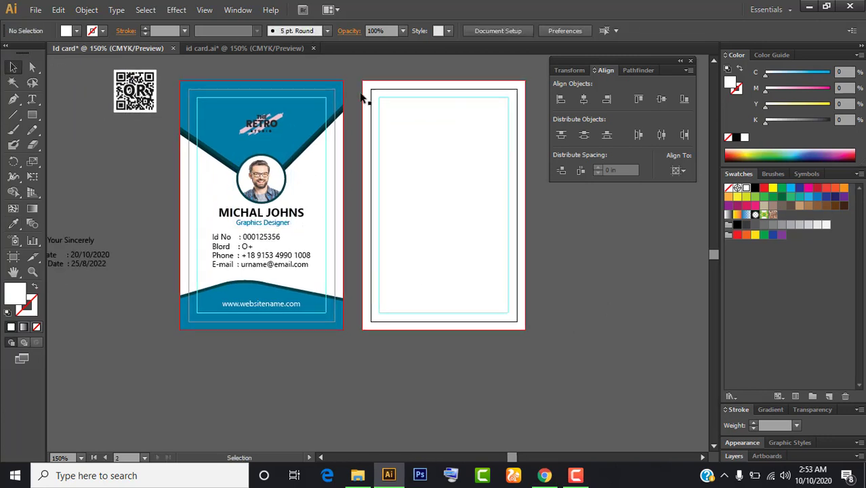
drag(174, 413, 173, 410)
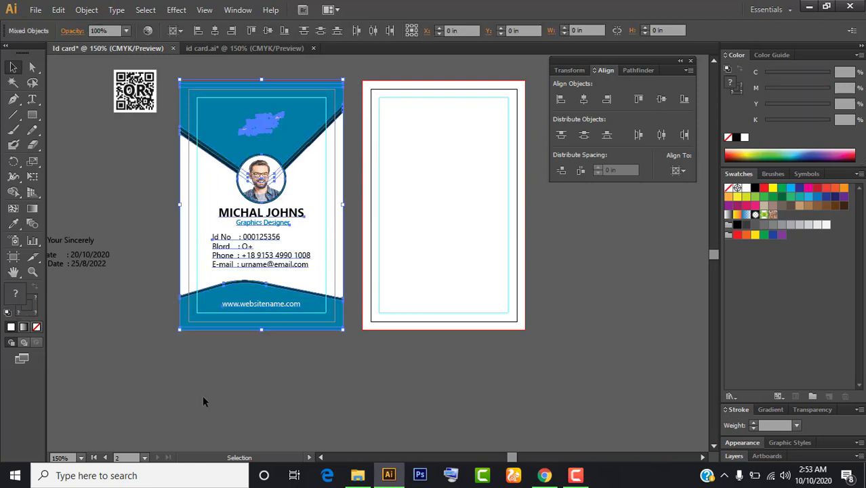
click(267, 367)
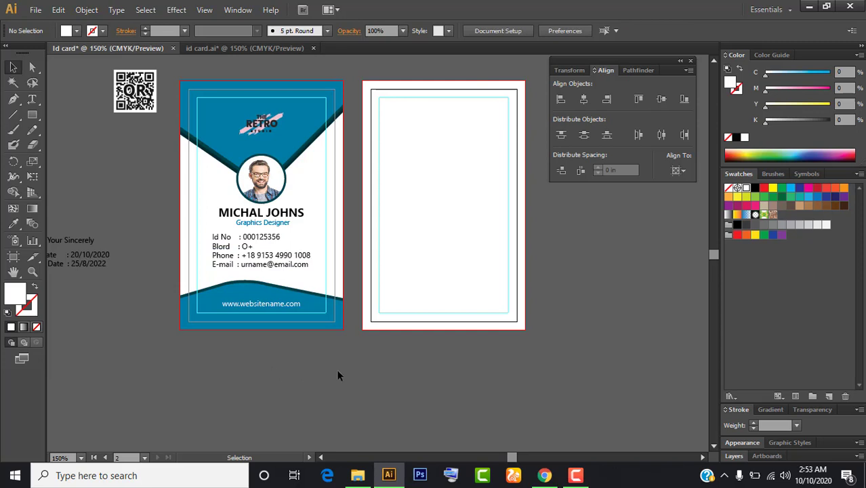
scroll(380, 373, up, 3)
scroll(379, 373, right, 3)
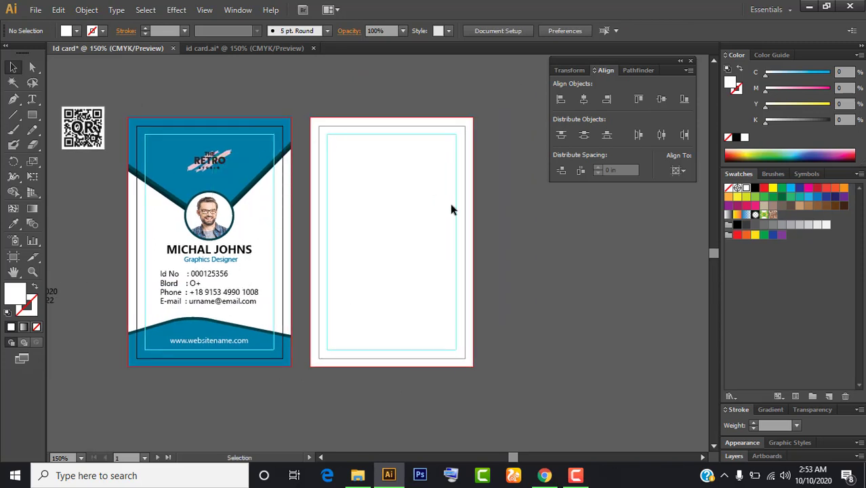
scroll(420, 285, left, 2)
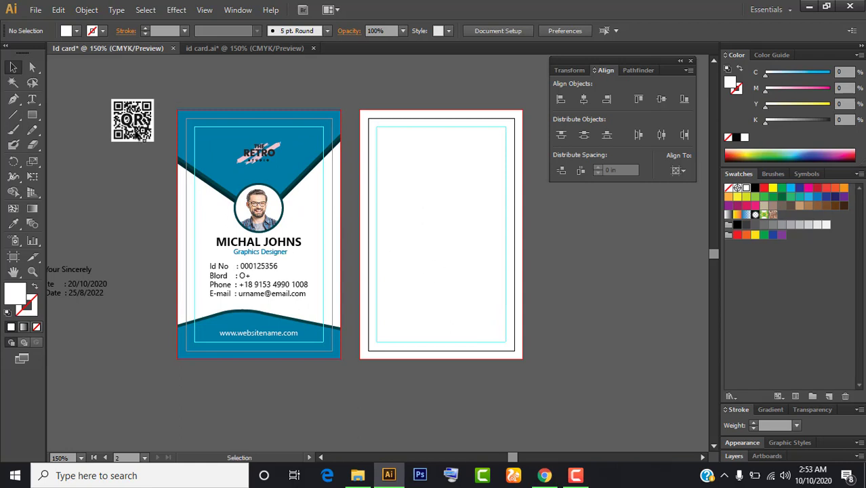
click(32, 114)
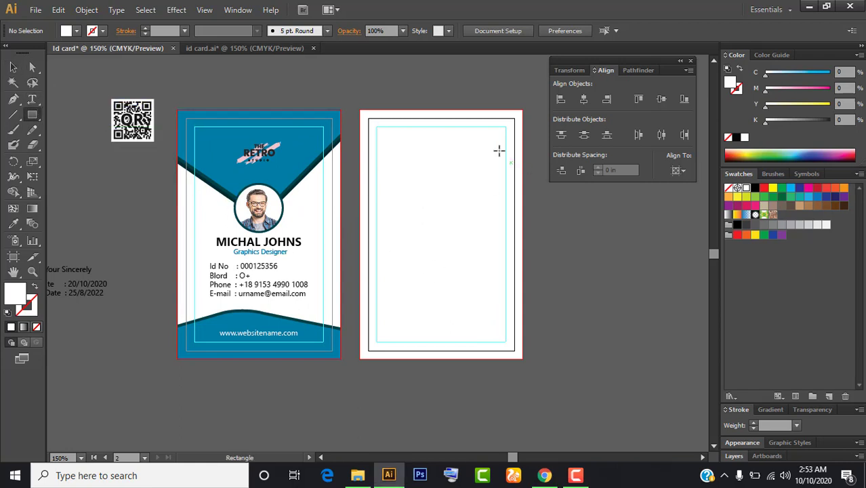
- Draw a rectangle above the back card, rotate it diagonally, enlarge it and nudge it up
mouse_move(374, 106)
mouse_down()
mouse_move(231, 198)
mouse_move(176, 270)
mouse_up()
key(v)
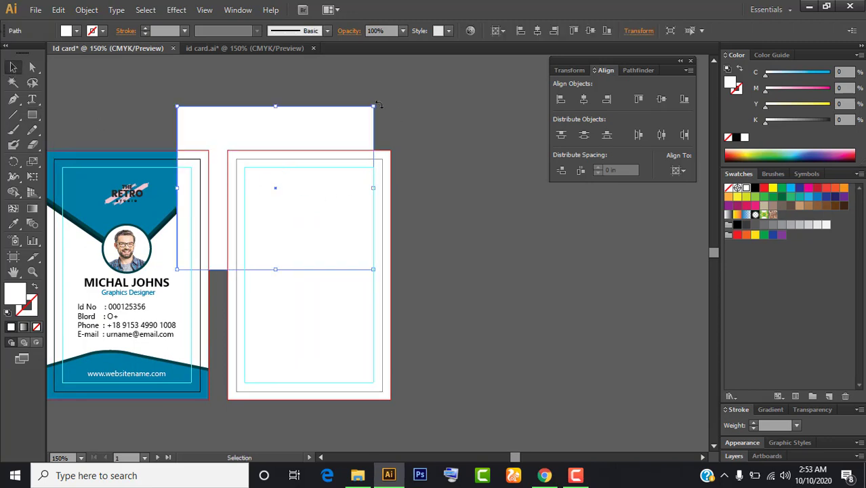
mouse_move(375, 106)
mouse_down()
mouse_move(322, 73)
mouse_move(338, 300)
mouse_move(322, 189)
mouse_move(312, 209)
mouse_up()
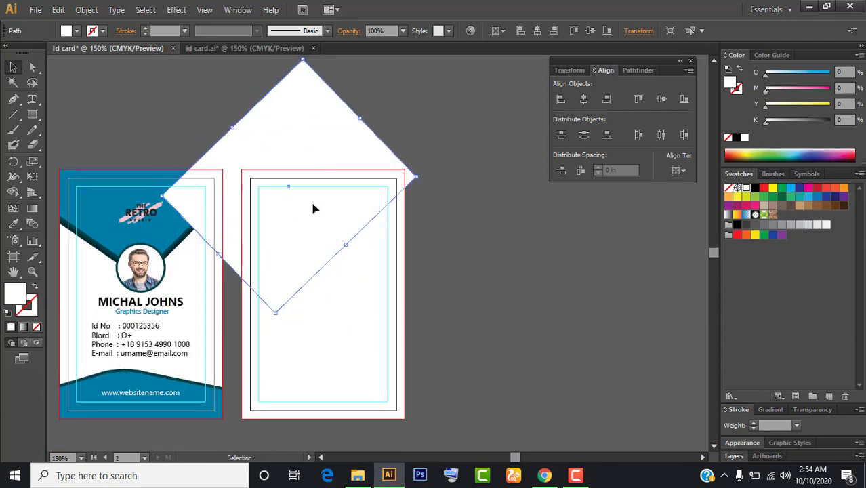
drag(219, 255, 205, 273)
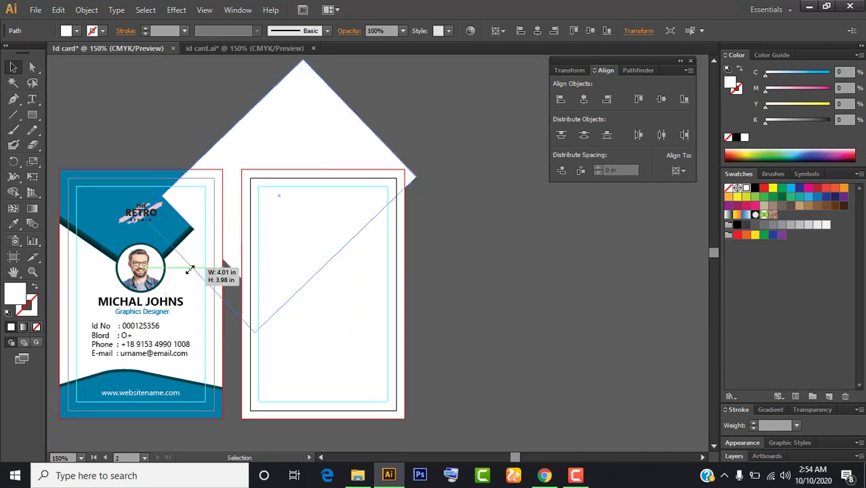
drag(308, 237, 317, 227)
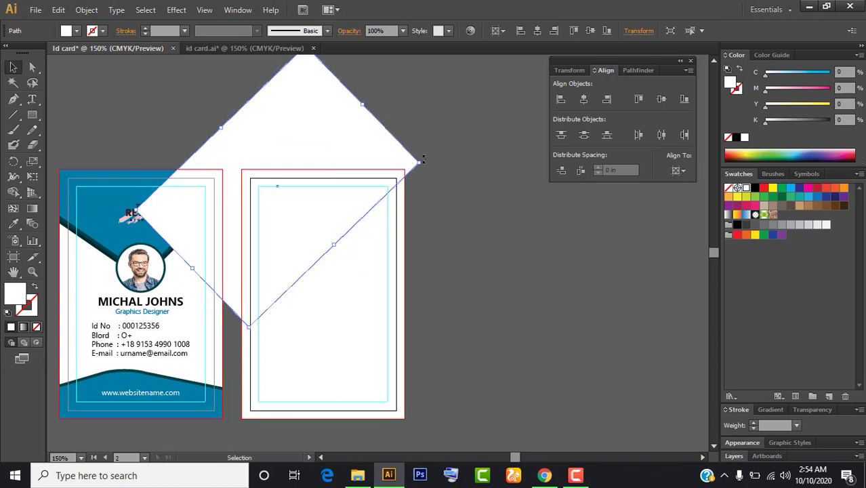
drag(425, 161, 439, 182)
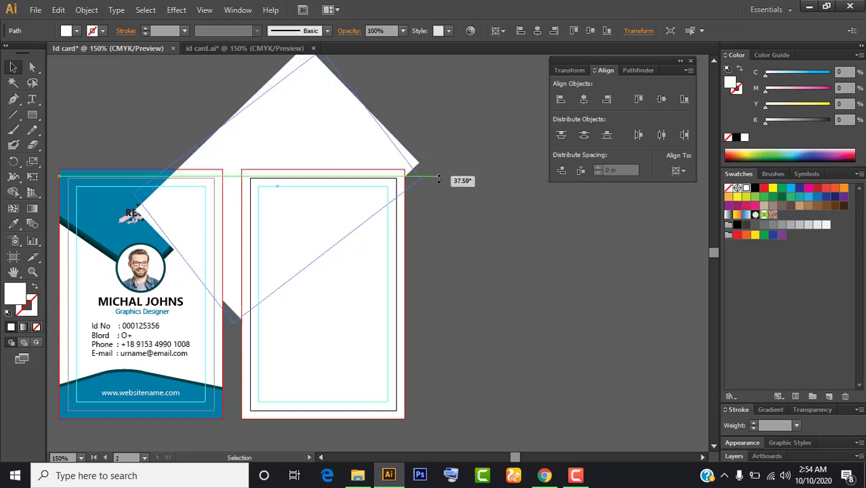
key(Up)
key(Up)
key(Up)
key(Up)
key(Up)
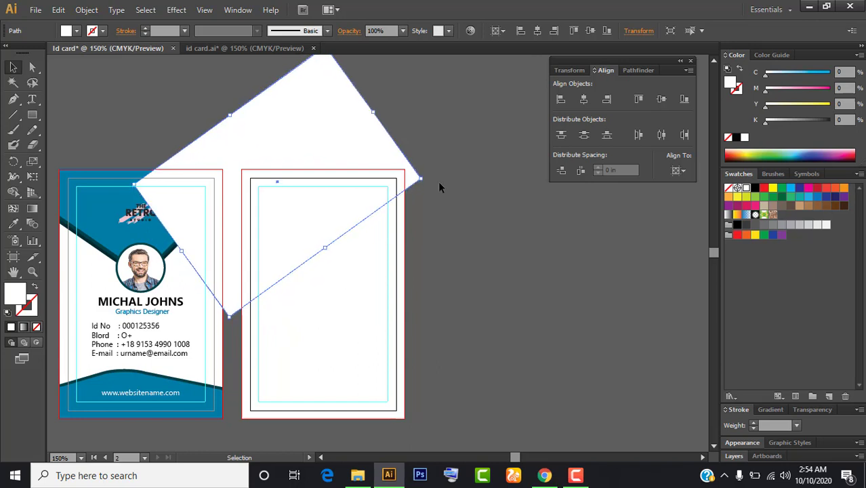
key(Up)
key(Up)
- Fill the tilted rectangle with black
click(439, 195)
click(336, 210)
click(459, 270)
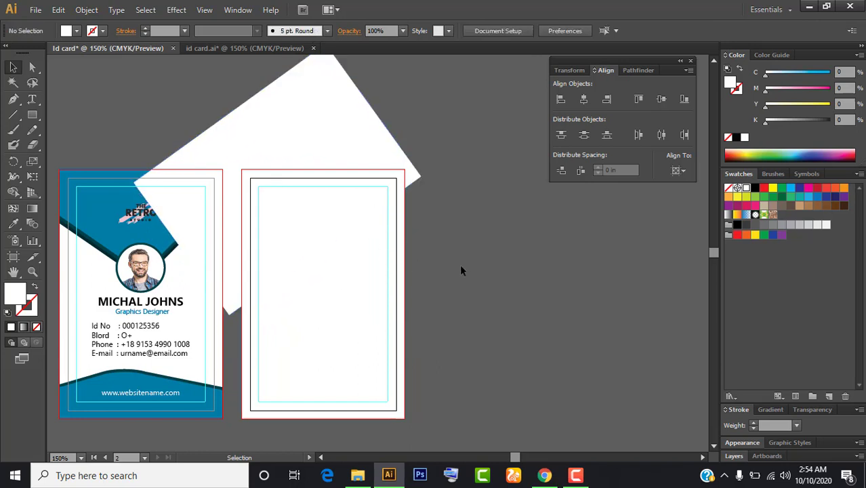
key(space)
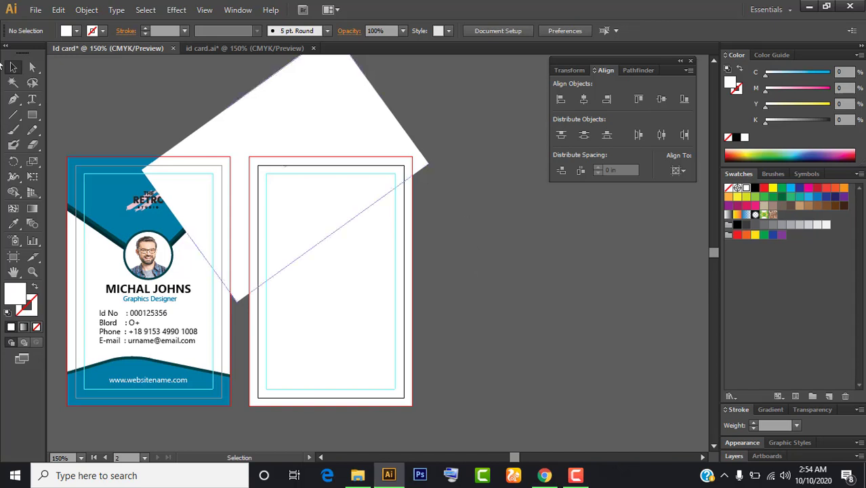
click(32, 115)
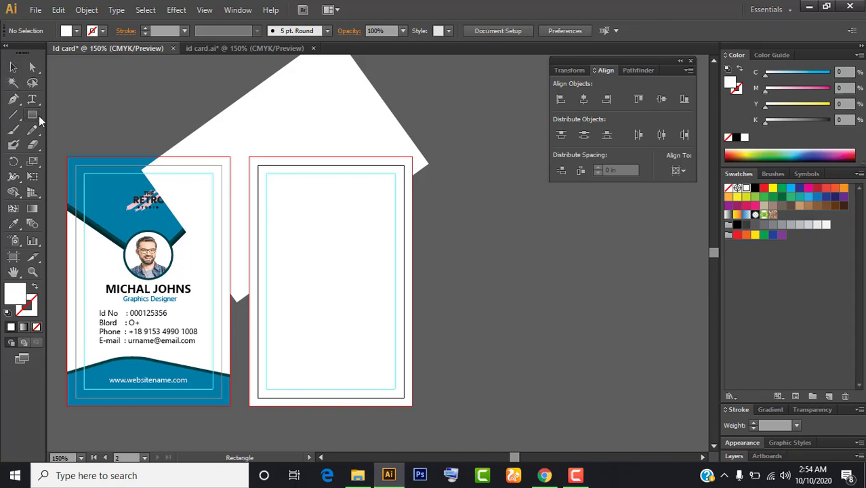
key(v)
click(320, 120)
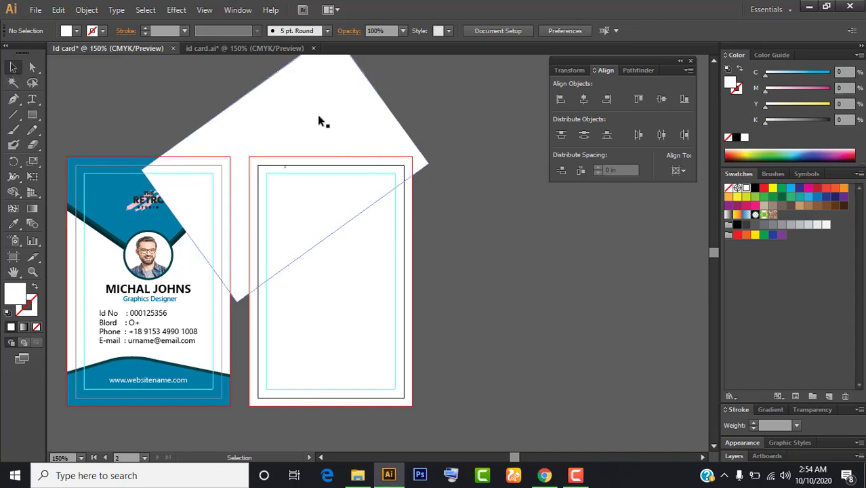
click(756, 188)
- Draw a rectangle over the back card with the front card's white fill and black stroke
click(471, 306)
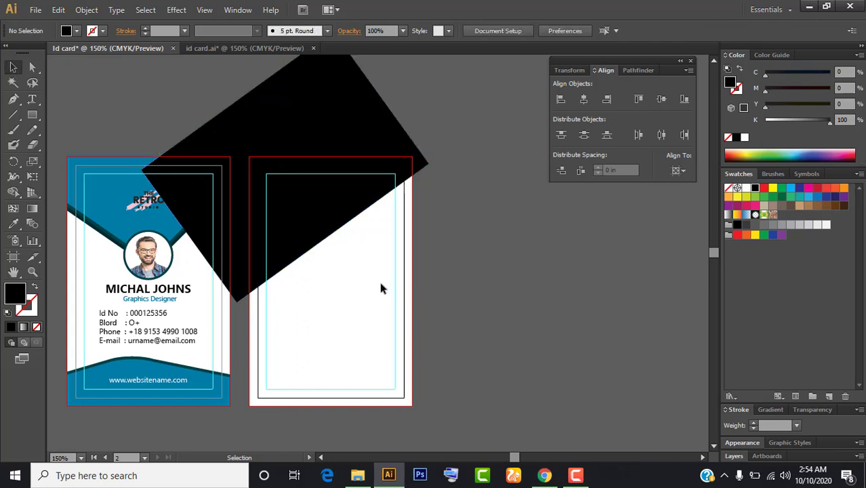
click(32, 114)
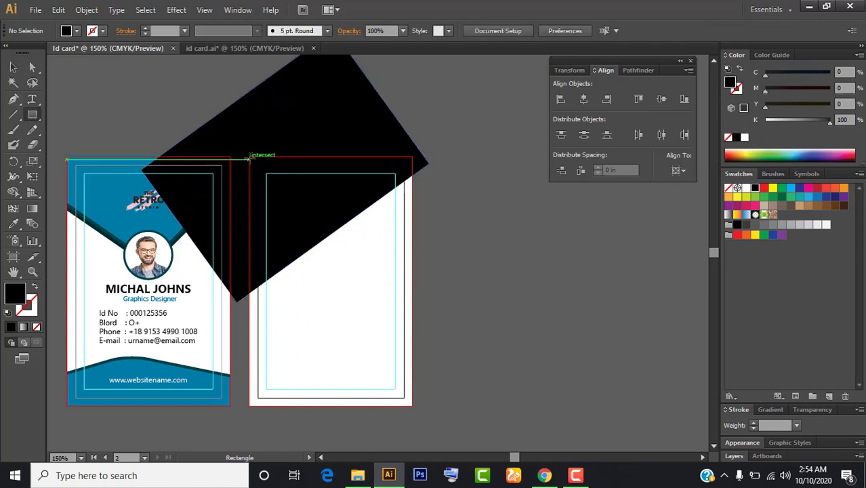
drag(249, 157, 412, 404)
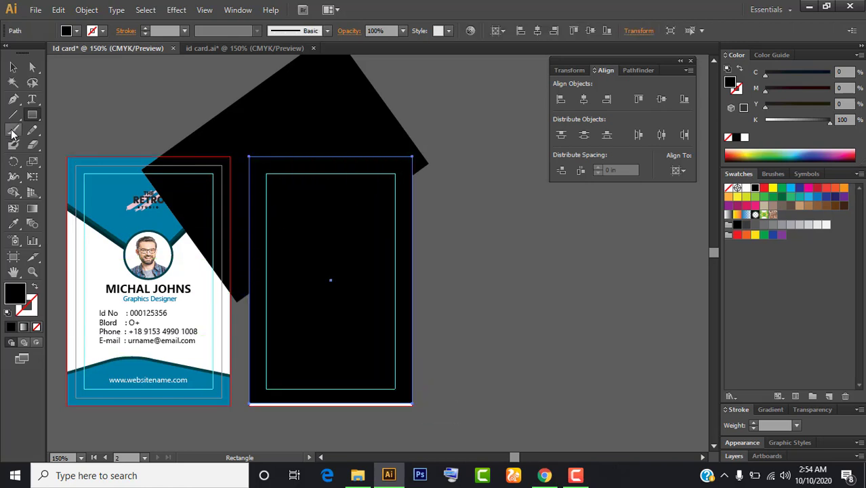
key(i)
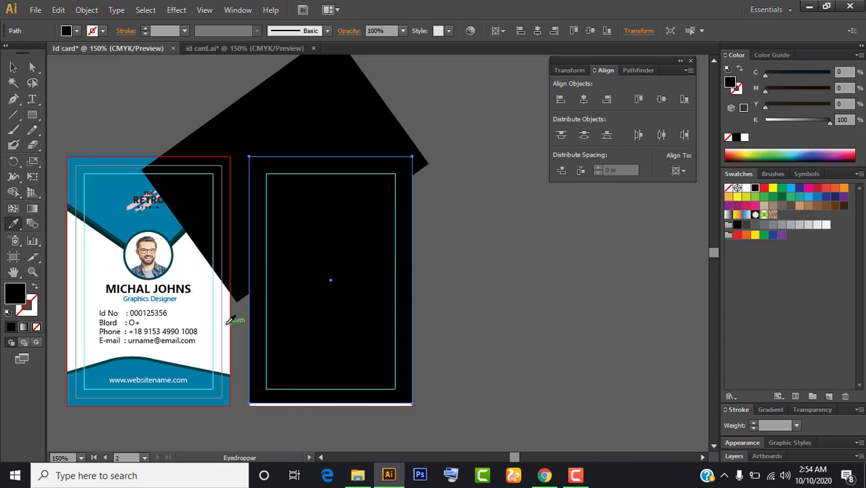
click(227, 315)
click(13, 67)
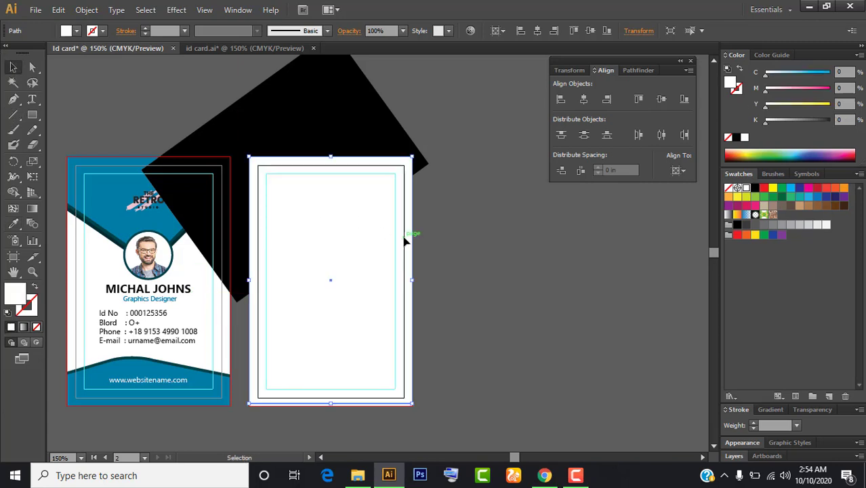
click(437, 246)
- Delete the black shape with Shape Builder, splitting the back card diagonally
click(348, 210)
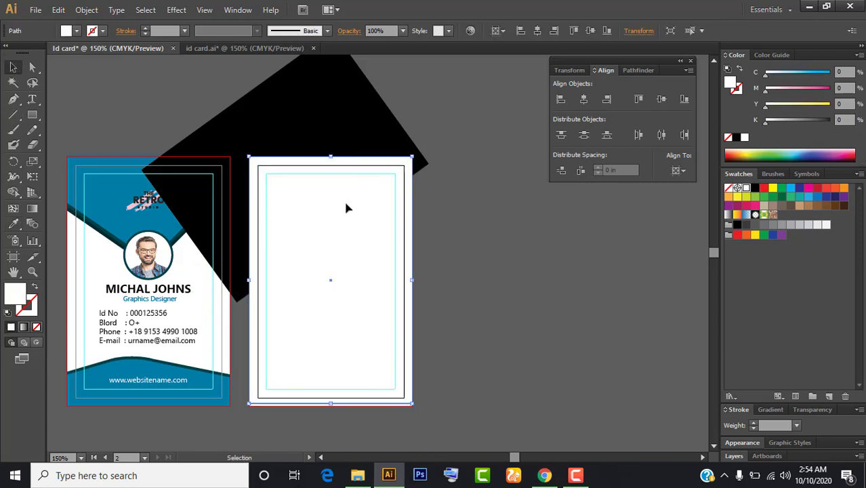
shift+click(335, 123)
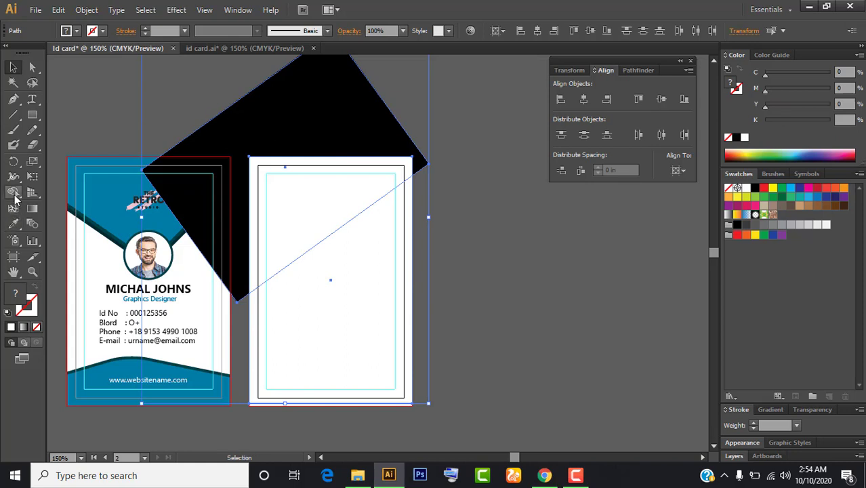
click(14, 194)
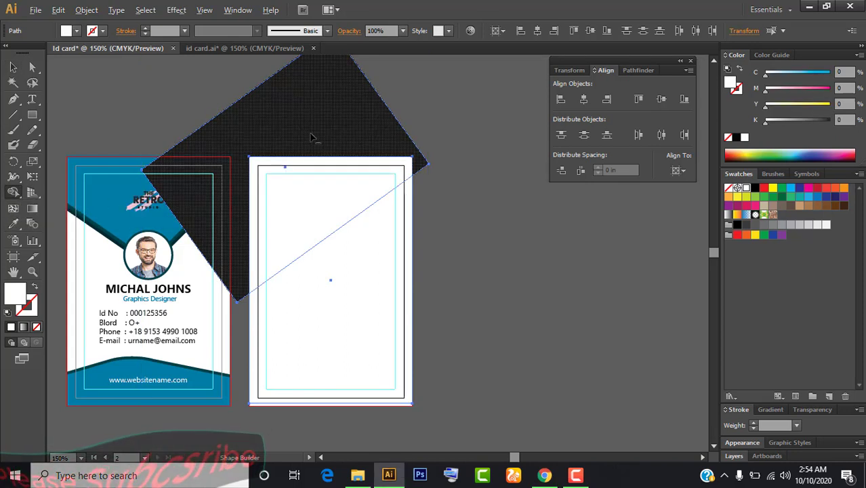
alt+click(316, 141)
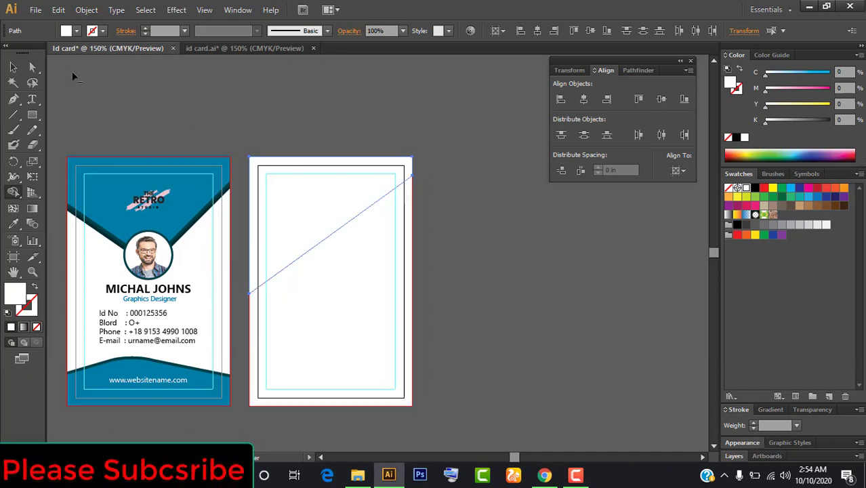
- Fill the upper diagonal piece with the front card's blue
click(13, 67)
click(373, 189)
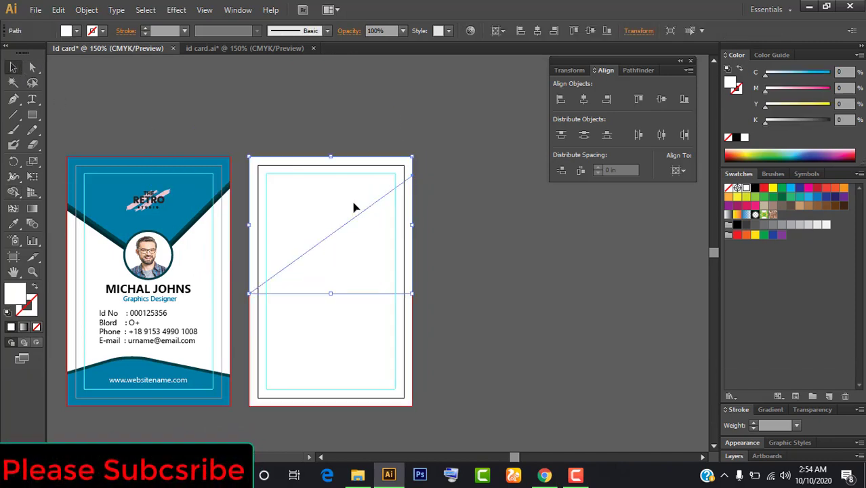
key(i)
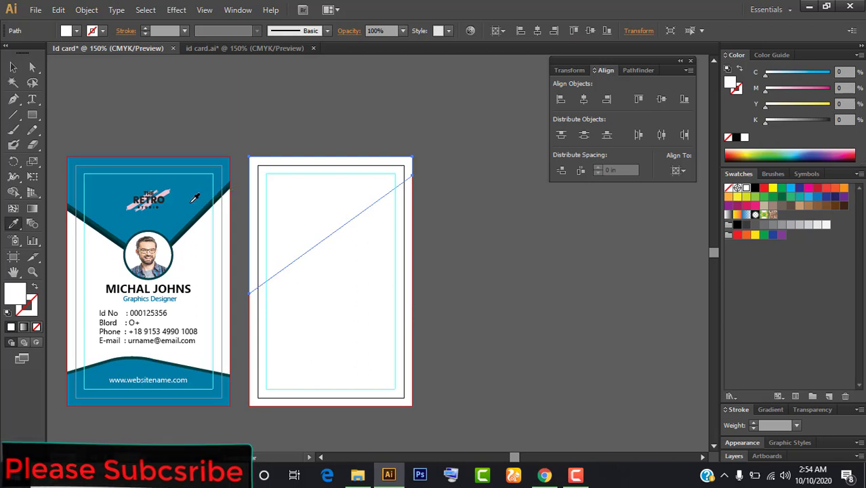
click(207, 197)
click(13, 67)
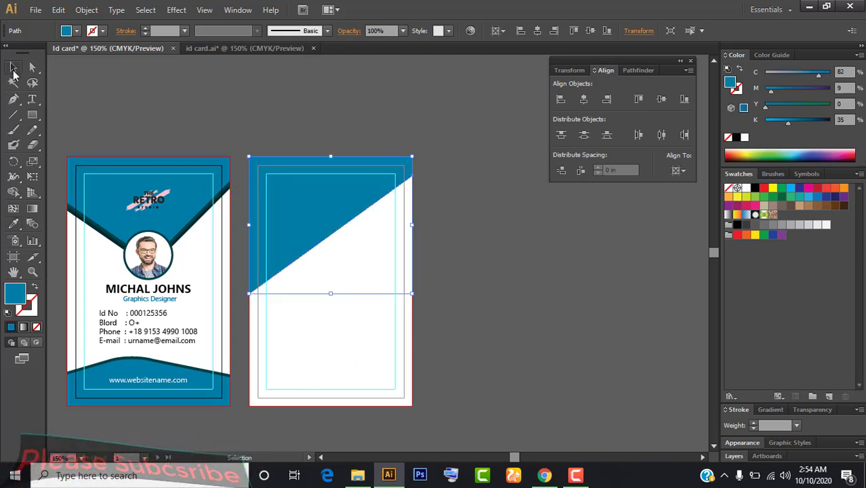
click(493, 247)
- Inspect the blue diagonal shape's anchor points with Direct Selection
scroll(443, 288, down, 1)
click(308, 183)
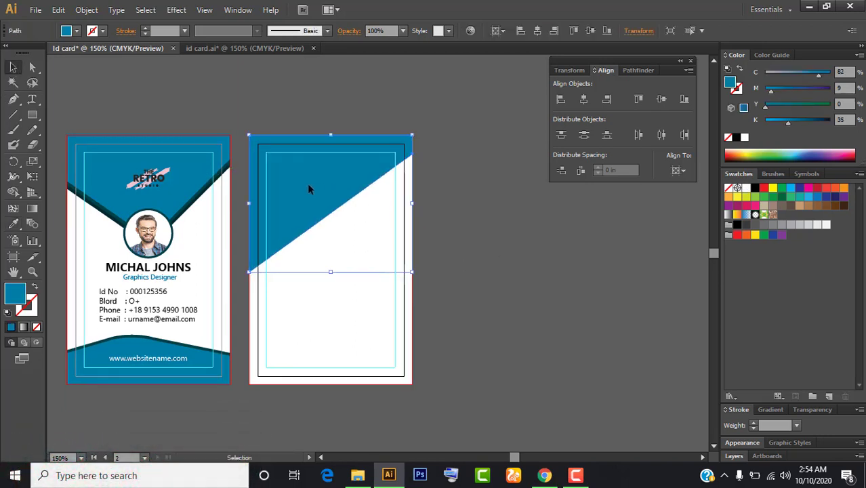
key(a)
key(v)
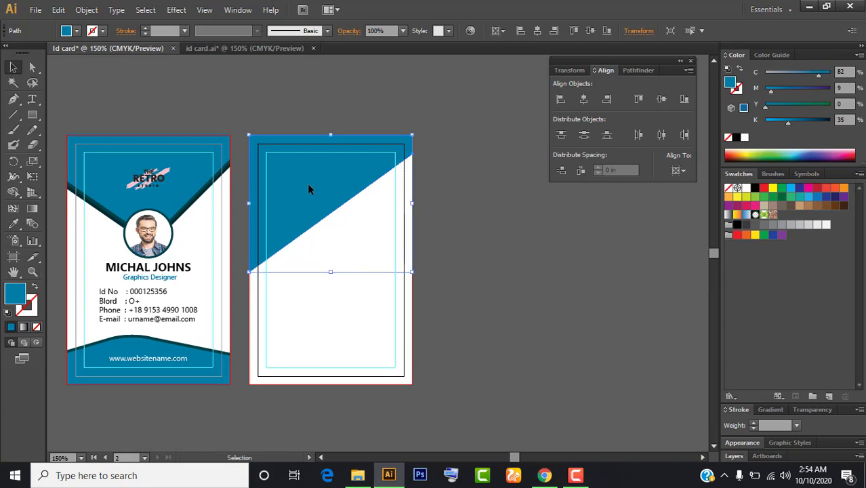
- Reset the back diagonal's fill, then eyedrop the front card's blue onto it
key(Right)
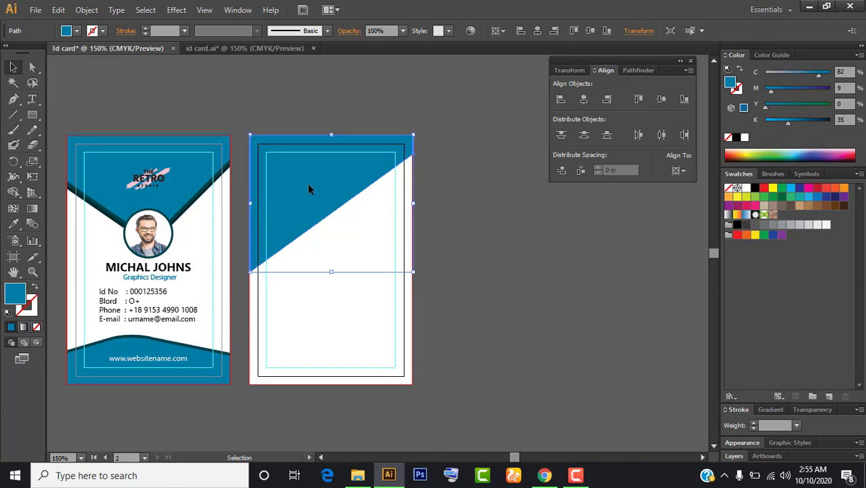
key(a)
key(d)
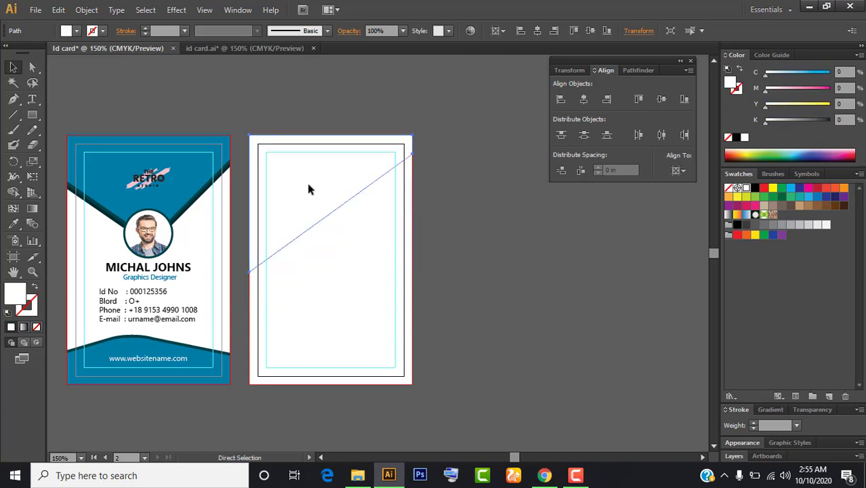
key(v)
key(i)
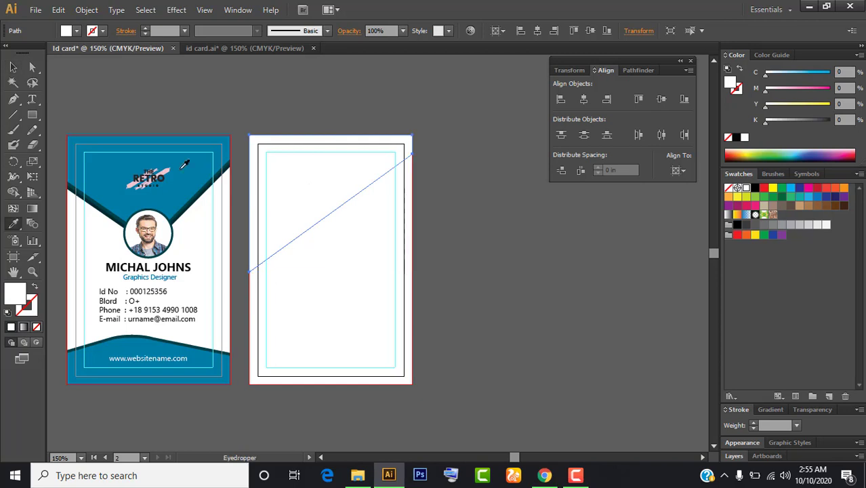
click(188, 169)
key(v)
click(295, 174)
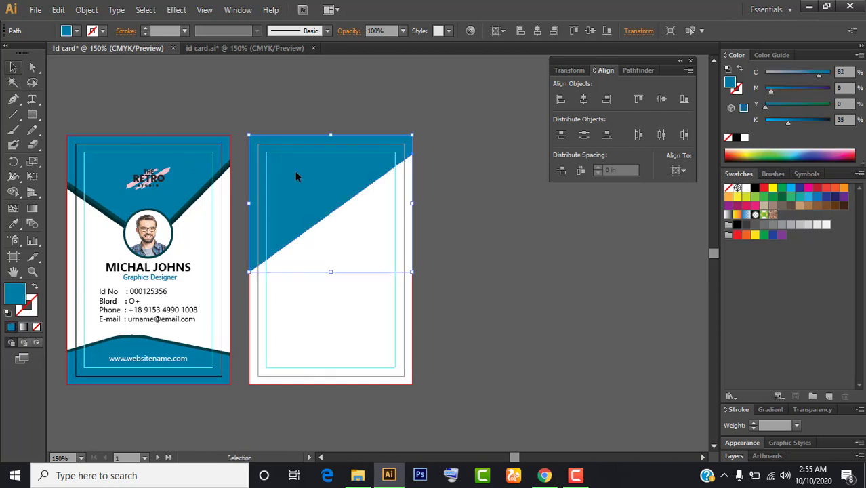
click(540, 269)
drag(454, 285, 498, 203)
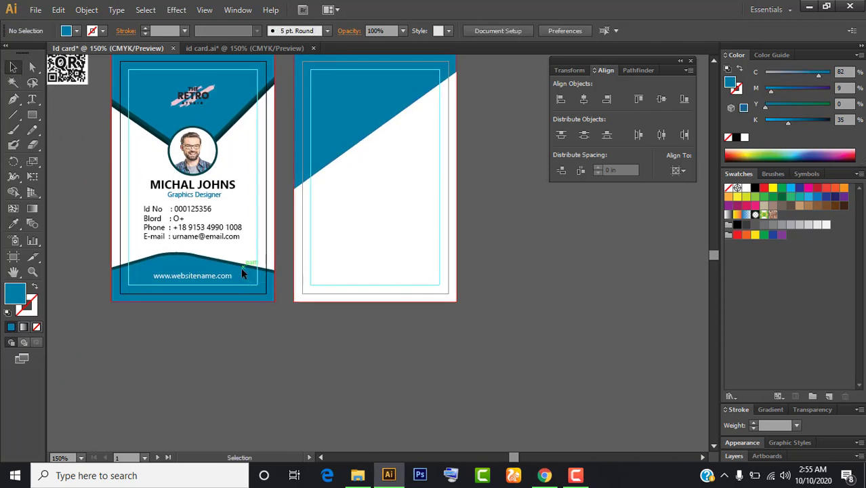
- Duplicate the front card's curved blue footer wave onto the back card's bottom edge
key(a)
alt+click(266, 302)
key(v)
click(211, 339)
click(233, 270)
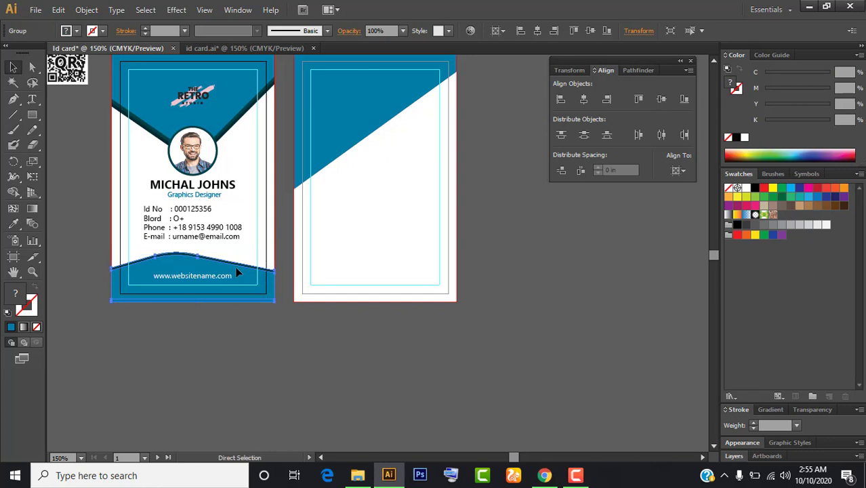
key(a)
drag(236, 269, 419, 264)
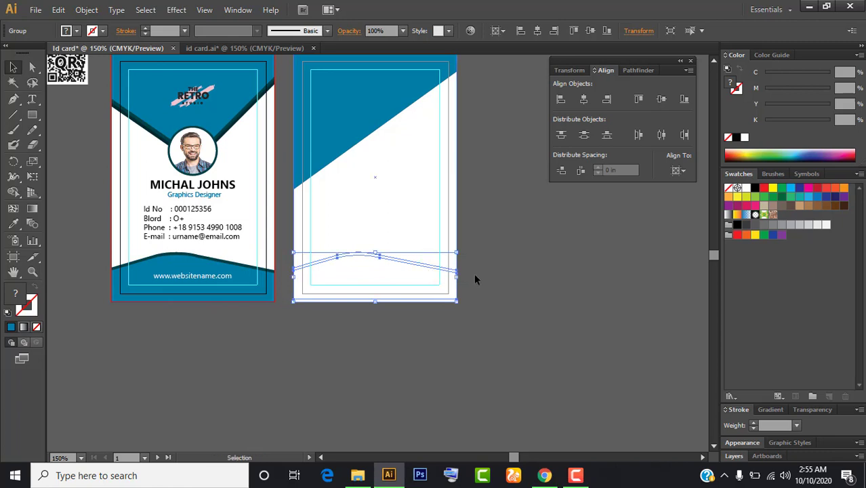
key(v)
key(ctrl)
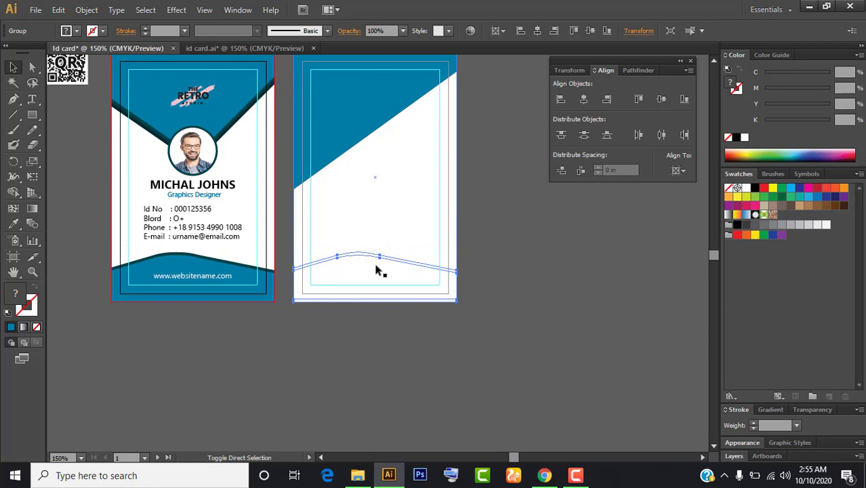
click(377, 270)
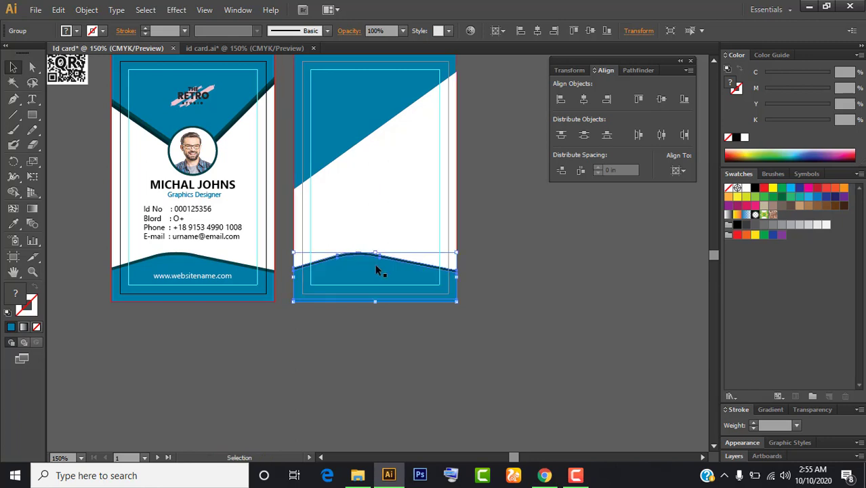
click(493, 260)
- Drag the back diagonal's left anchor up along the card edge
drag(457, 287, 437, 303)
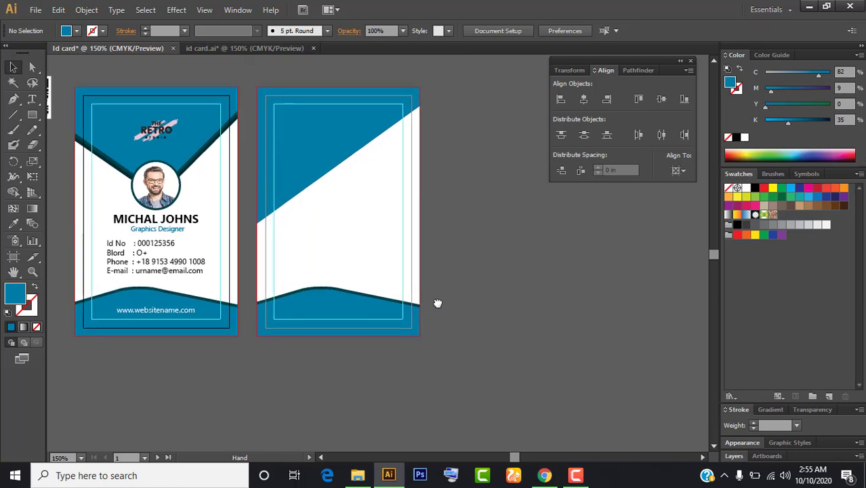
click(300, 163)
click(33, 67)
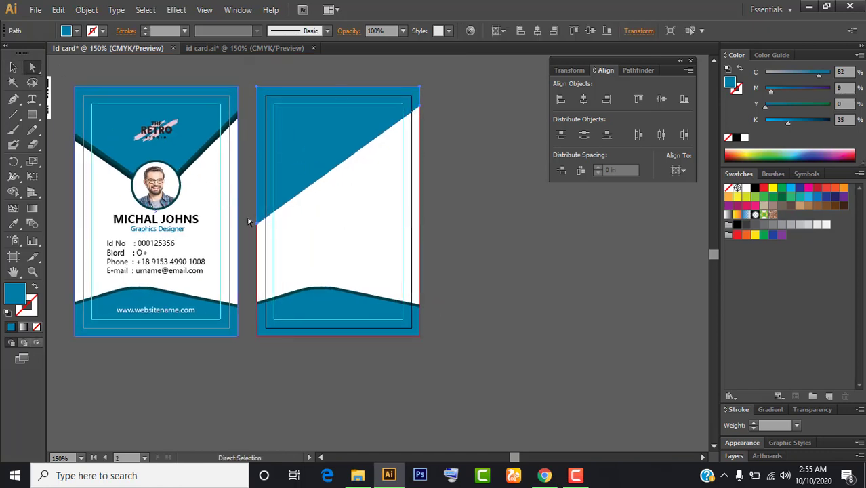
drag(258, 222, 257, 196)
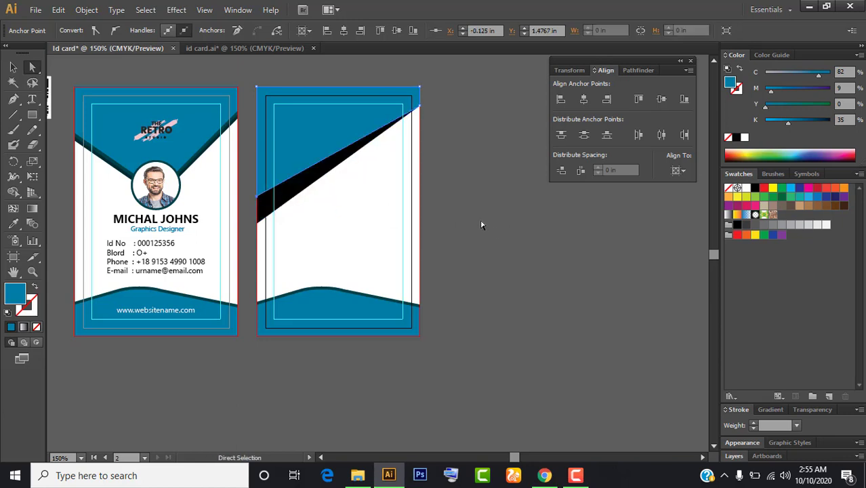
- Delete the black diagonal shape exposed beneath the blue one
click(301, 195)
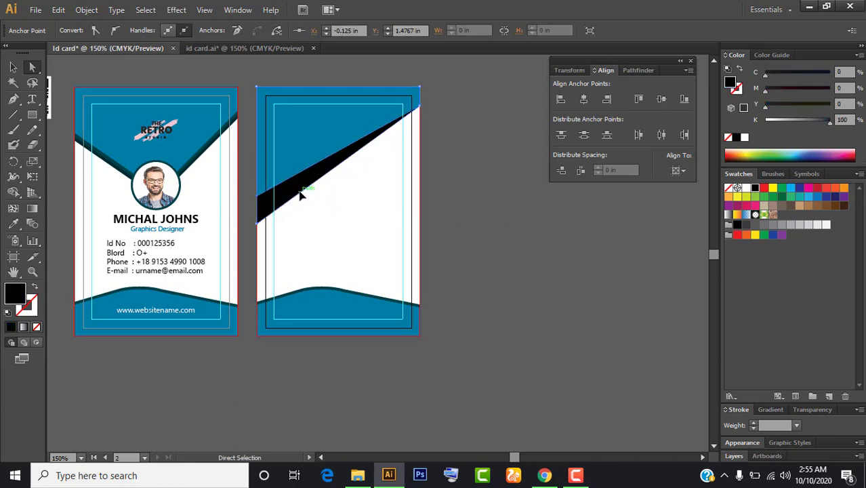
click(13, 67)
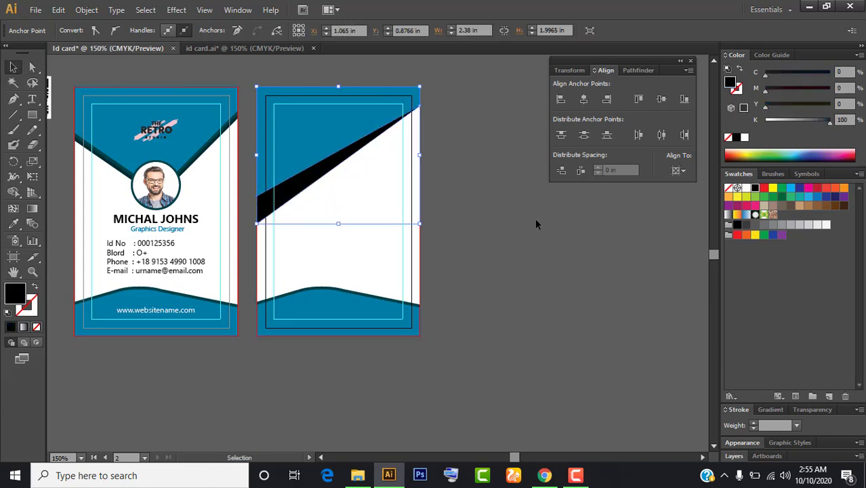
click(538, 223)
click(297, 191)
key(Delete)
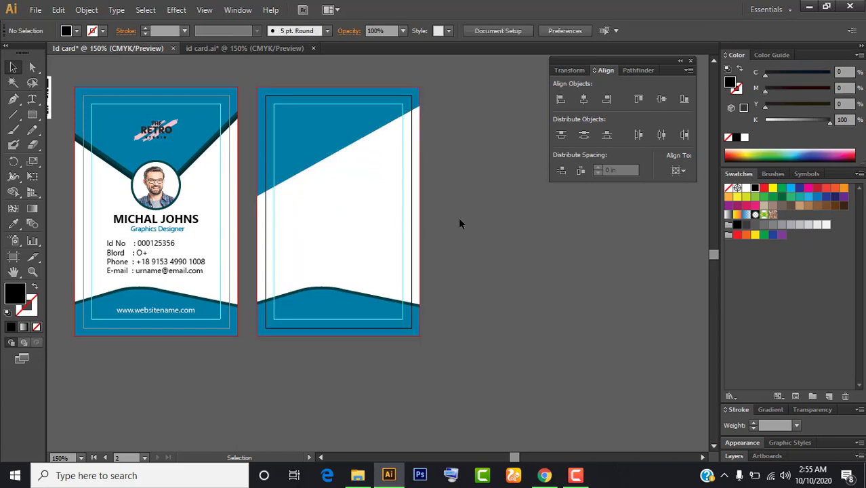
- Copy the RETRO logo onto the back card, then delete that misplaced copy
drag(247, 233, 248, 240)
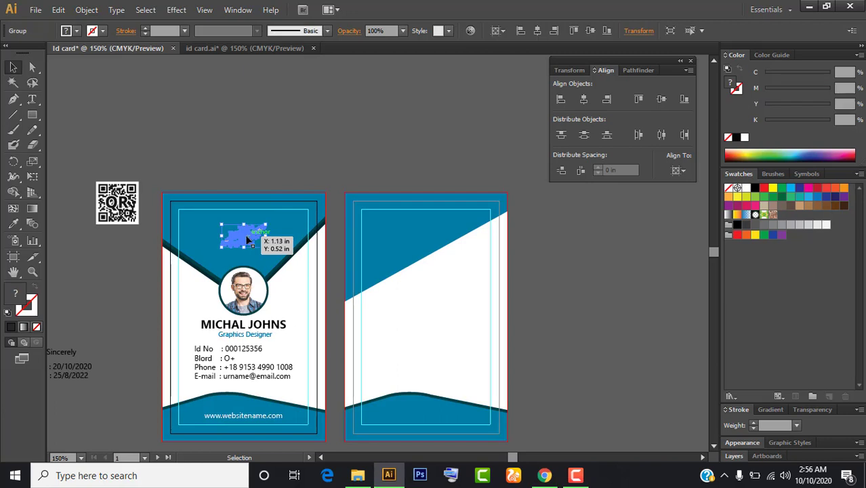
shift+click(393, 236)
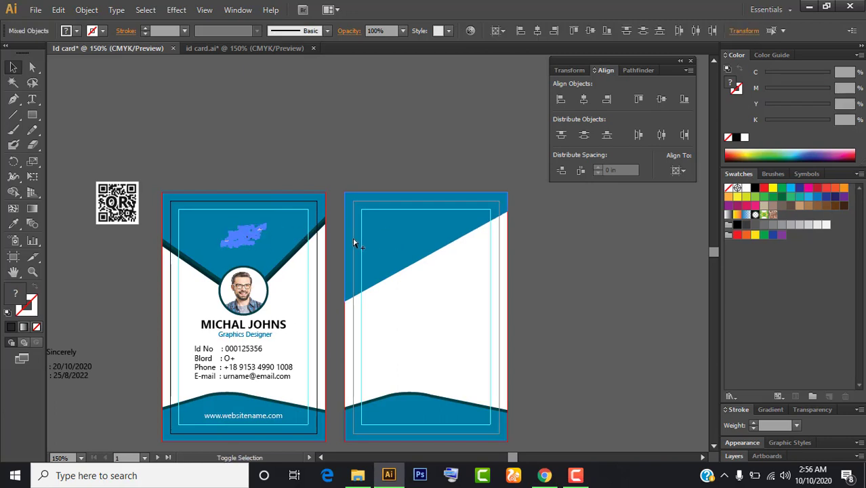
mouse_move(243, 240)
mouse_down()
mouse_move(422, 236)
mouse_move(399, 234)
mouse_up()
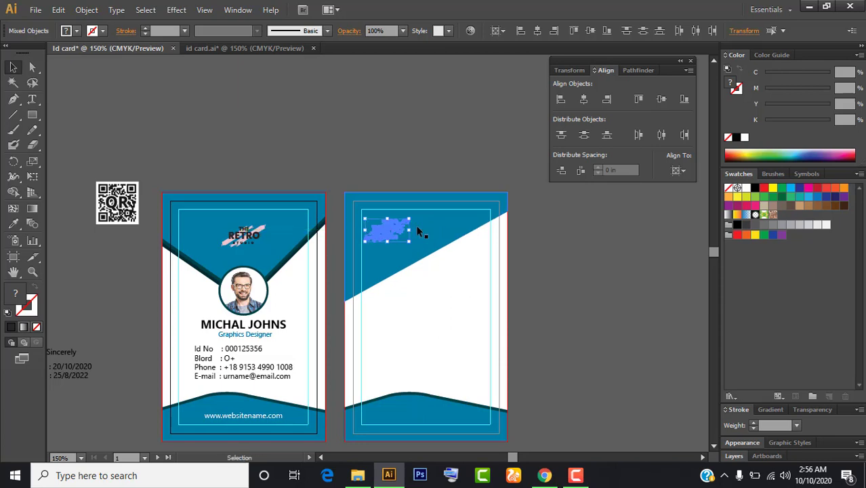
key(ctrl+shift+a)
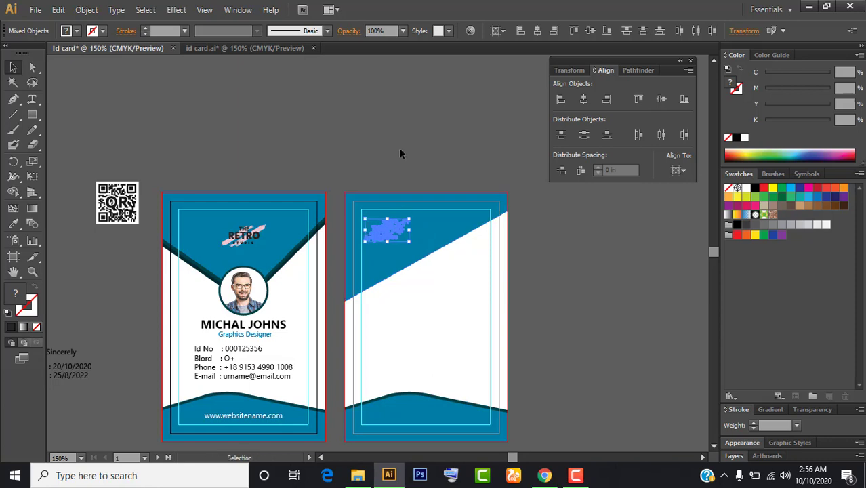
key(Delete)
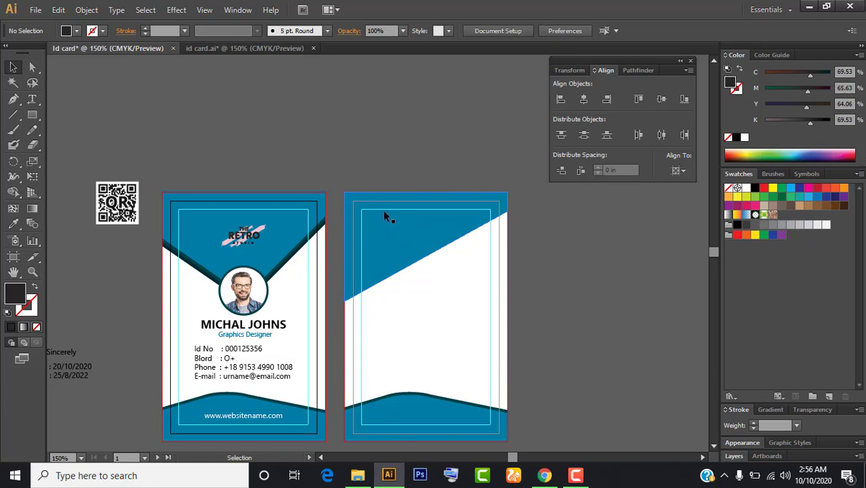
- In Outline view, copy the RETRO logo to the back card's top-left and ungroup it
key(ctrl+y)
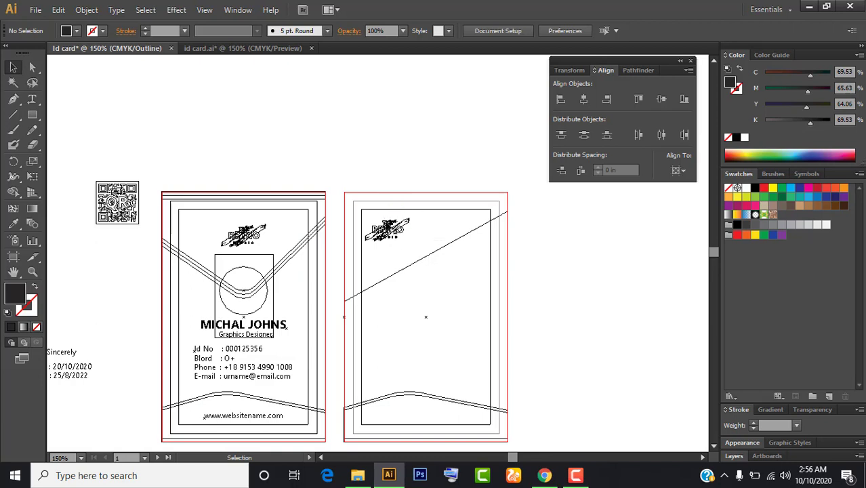
drag(387, 230, 398, 227)
right_click(399, 227)
click(435, 296)
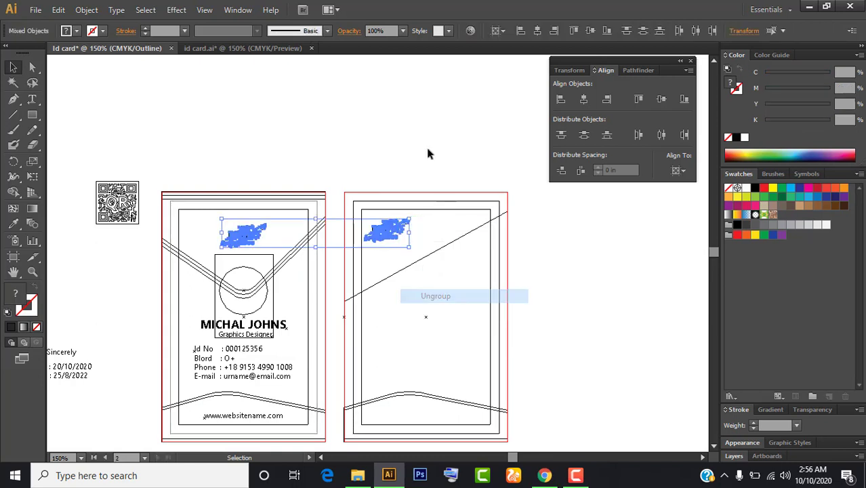
click(385, 232)
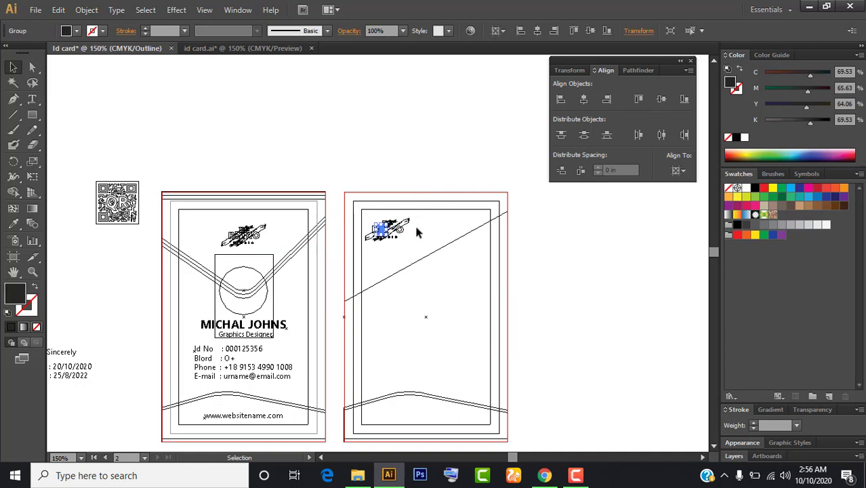
drag(418, 218, 369, 248)
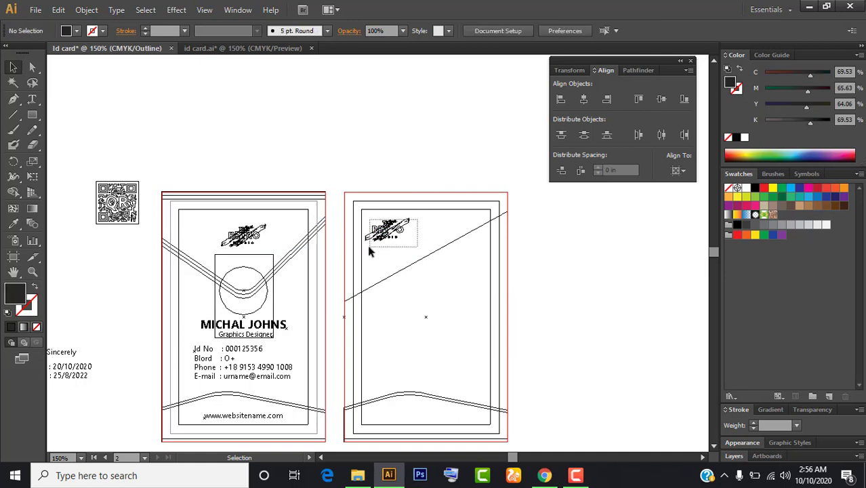
drag(369, 249, 362, 249)
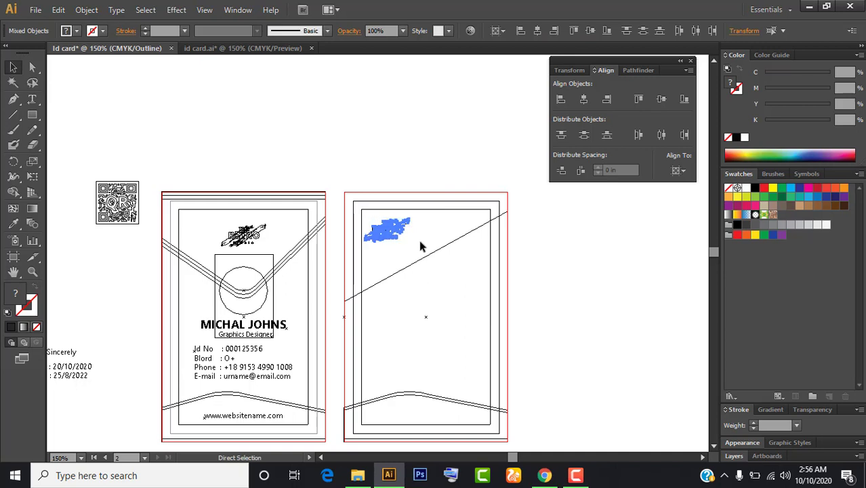
click(414, 164)
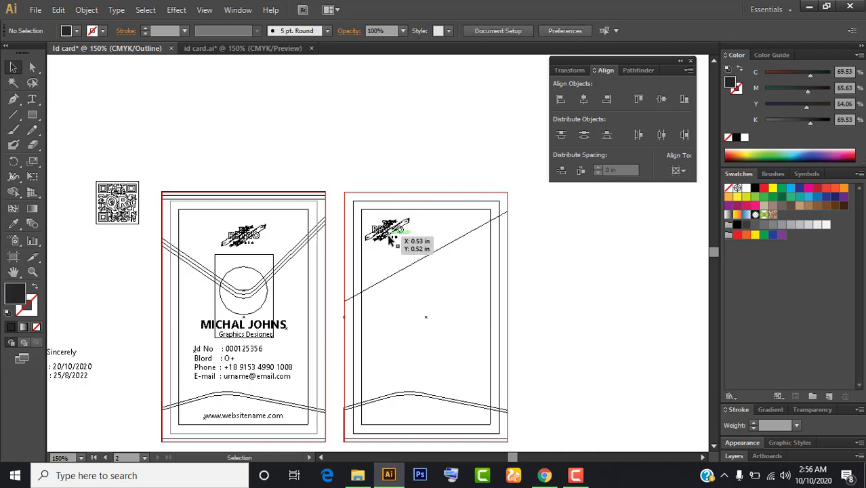
click(389, 238)
- Return to Preview and bring the back card's logo in front of the blue shape
key(ctrl+y)
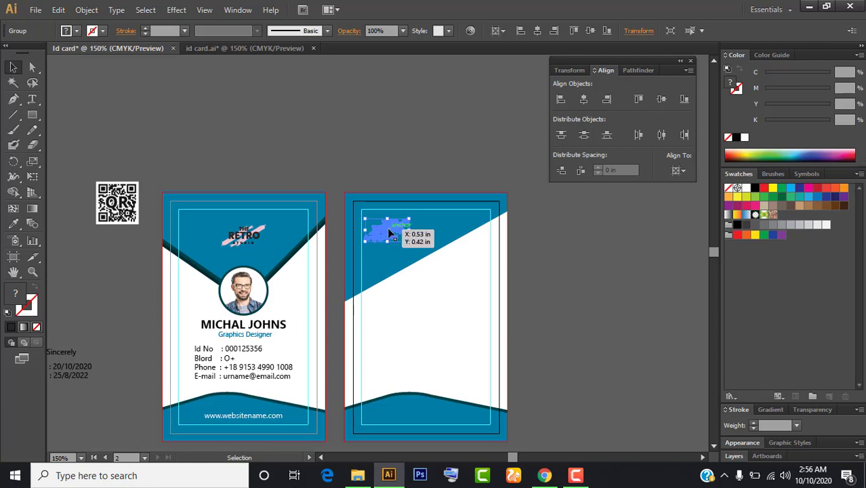
right_click(387, 228)
click(561, 336)
click(543, 257)
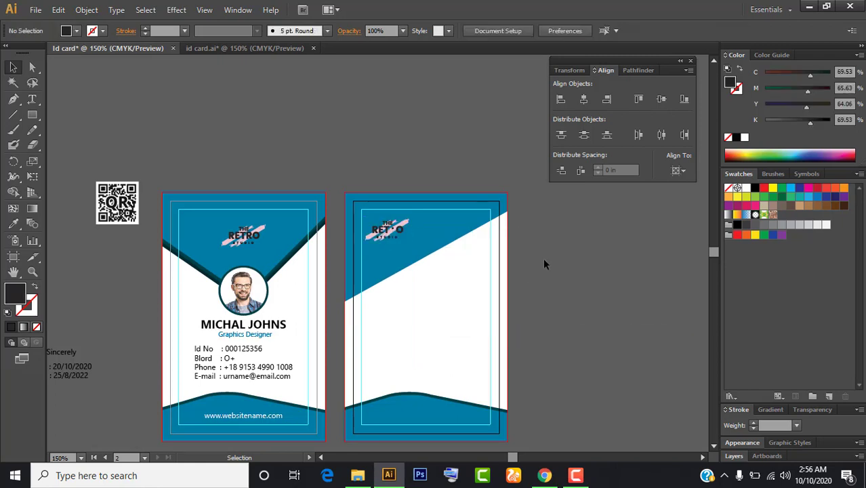
- Lower the back diagonal's right anchor about 0.38 in, then scroll to the side text
click(428, 252)
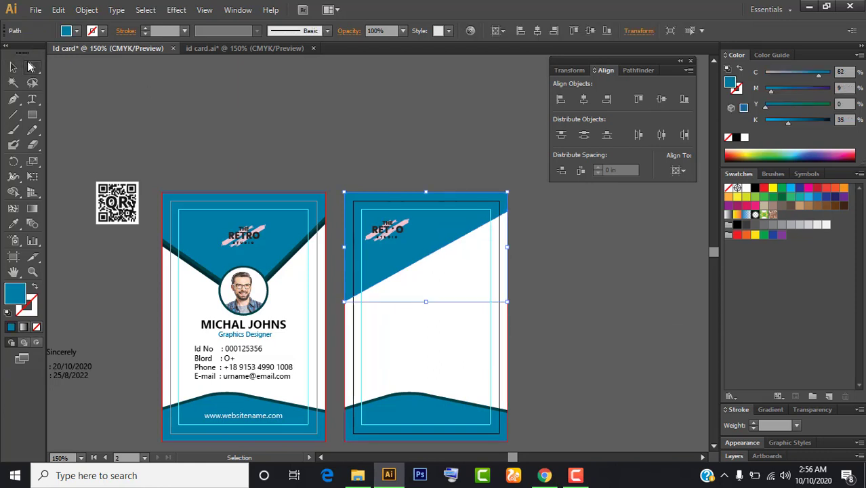
key(a)
drag(510, 213, 508, 241)
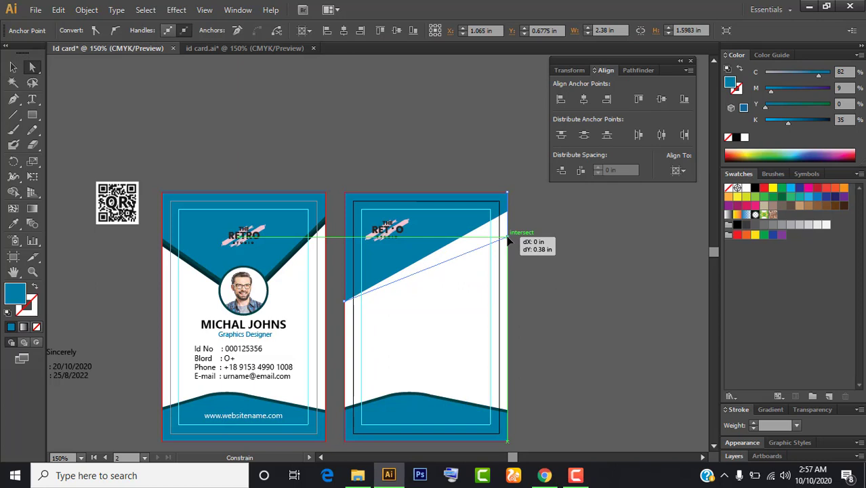
drag(508, 238, 508, 239)
click(550, 243)
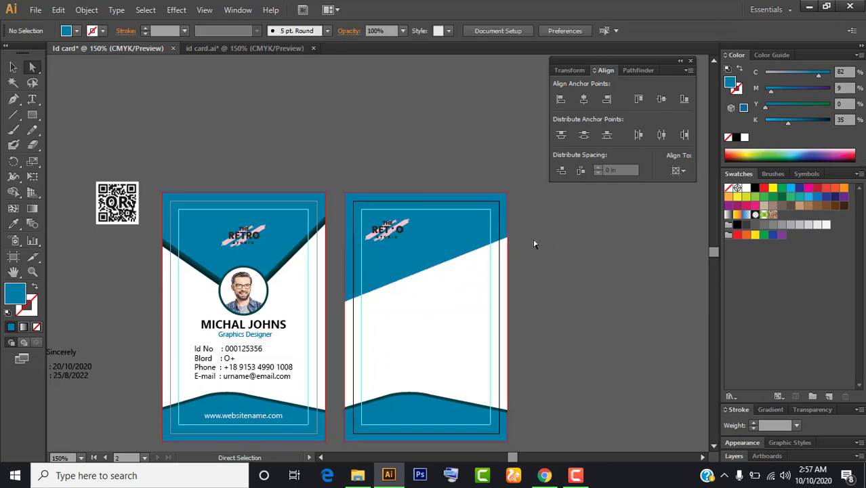
scroll(204, 299, down, 3)
scroll(169, 314, left, 3)
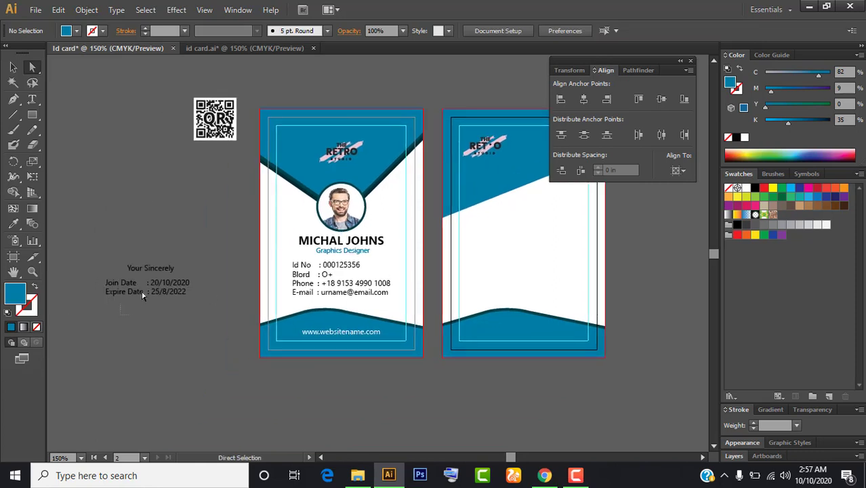
- Make the Join/Expire Date text white at 7 pt and place it below the back logo
click(144, 293)
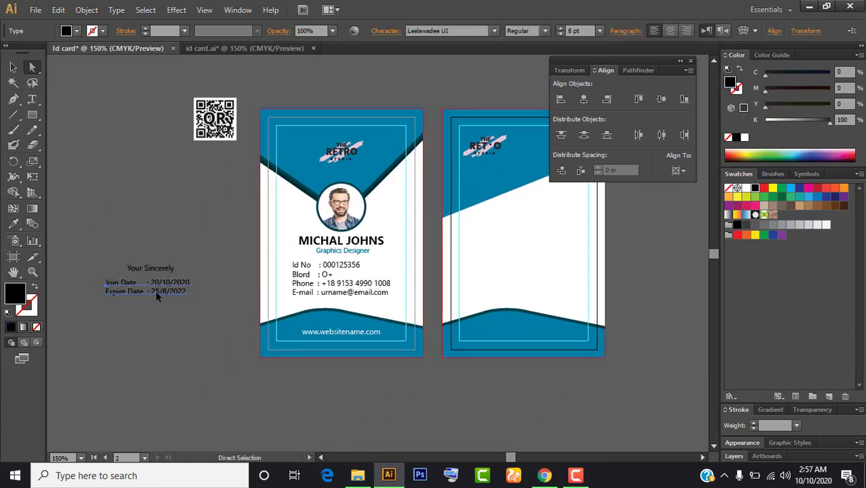
key(i)
click(517, 258)
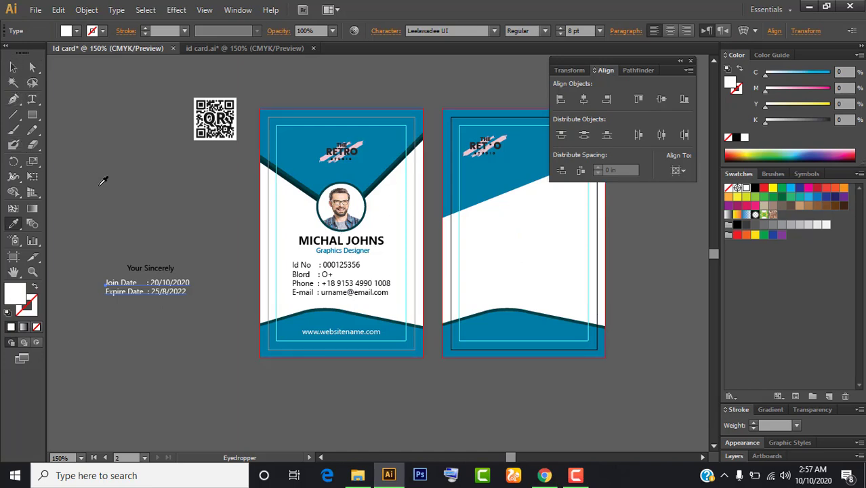
click(13, 68)
mouse_move(152, 292)
mouse_down()
mouse_move(516, 175)
mouse_move(417, 242)
mouse_up()
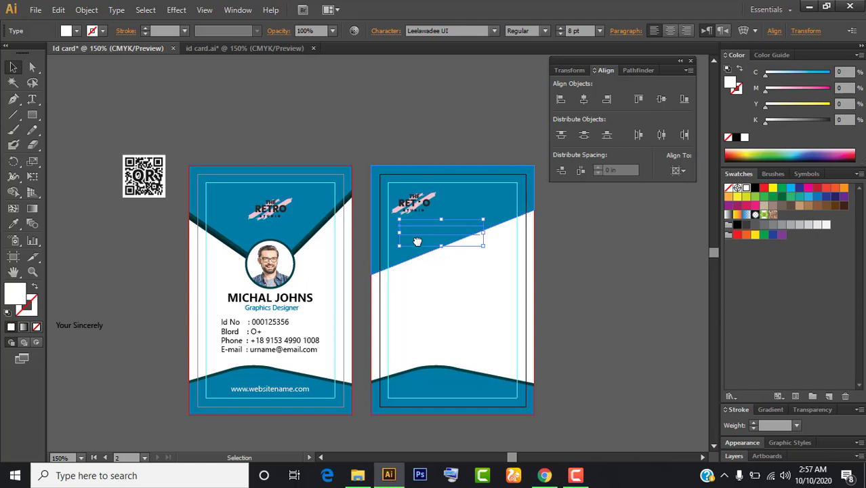
key(Left)
key(Left)
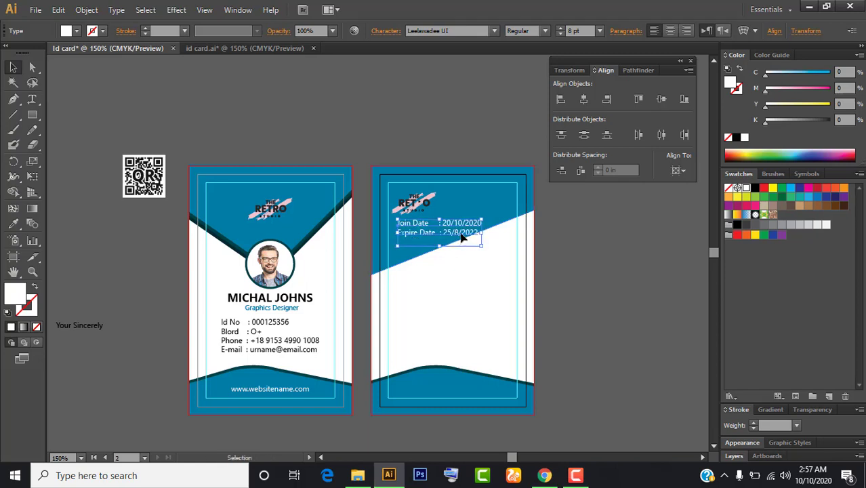
key(Left)
key(Left)
key(Left)
key(Left)
key(Left)
key(Left)
key(Left)
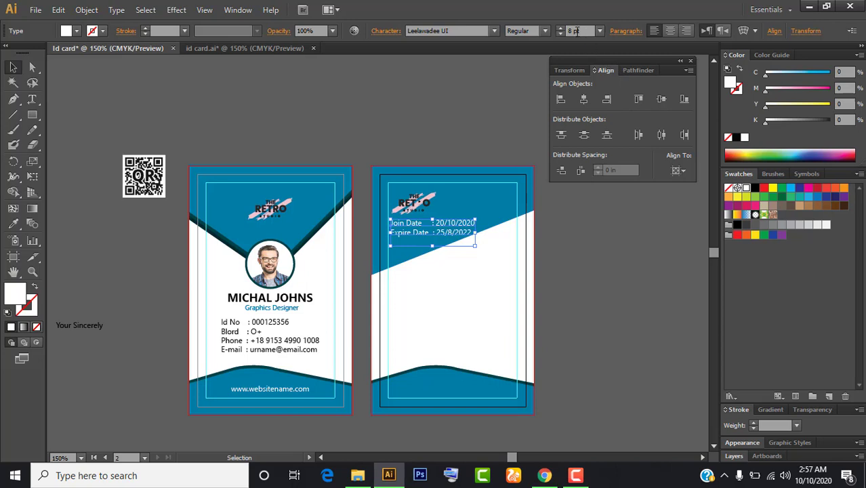
key(Down)
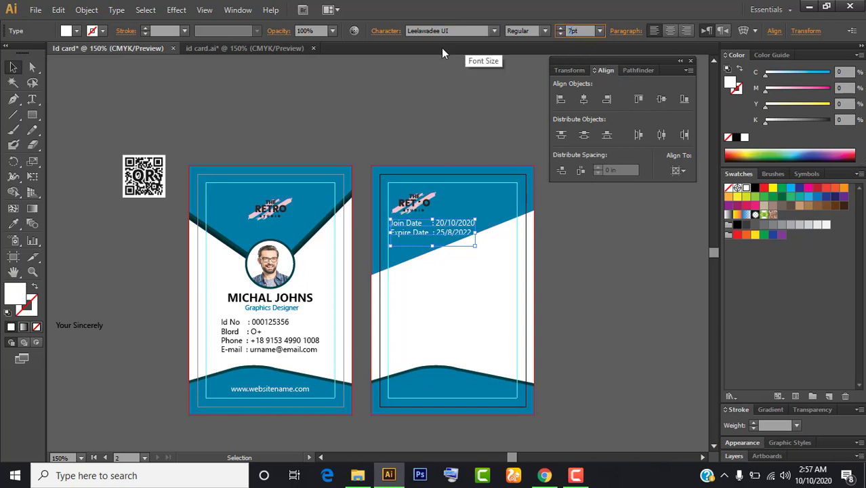
click(561, 265)
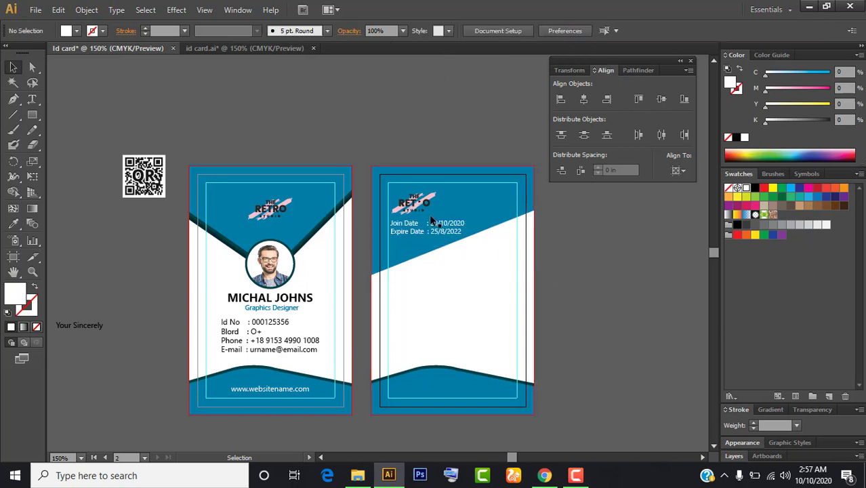
- Recentre the view on both cards and switch over to the web browser
click(420, 231)
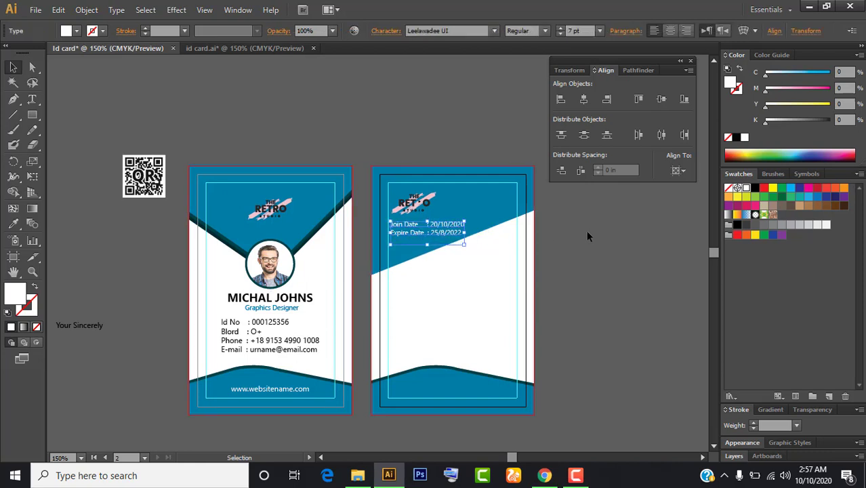
click(608, 269)
drag(592, 273, 559, 246)
drag(533, 278, 576, 278)
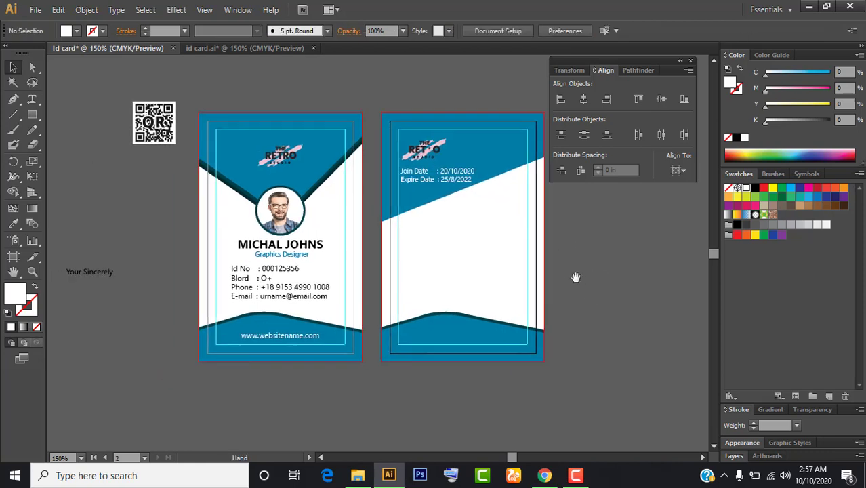
drag(498, 276, 552, 302)
mouse_move(322, 332)
mouse_down()
mouse_move(294, 298)
mouse_move(302, 327)
mouse_up()
drag(438, 297, 415, 304)
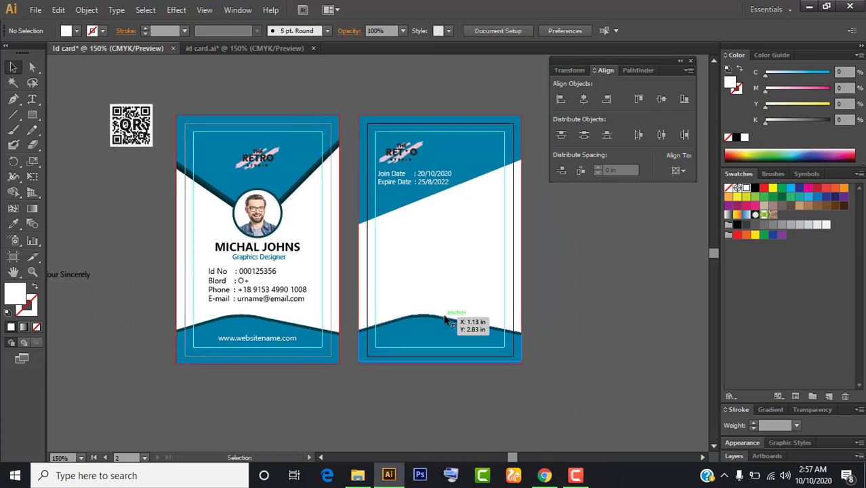
click(544, 476)
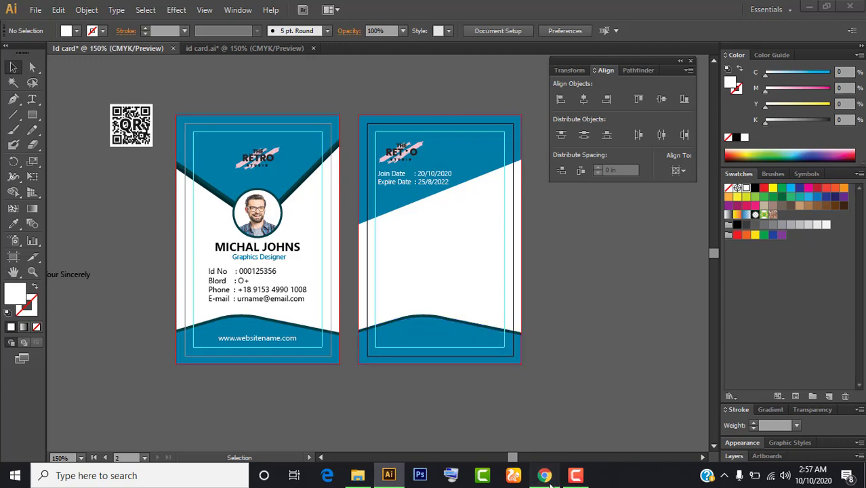
- Search 'lorem' in a new tab, open lipsum.com and select 'There are many variations of passages'
click(503, 12)
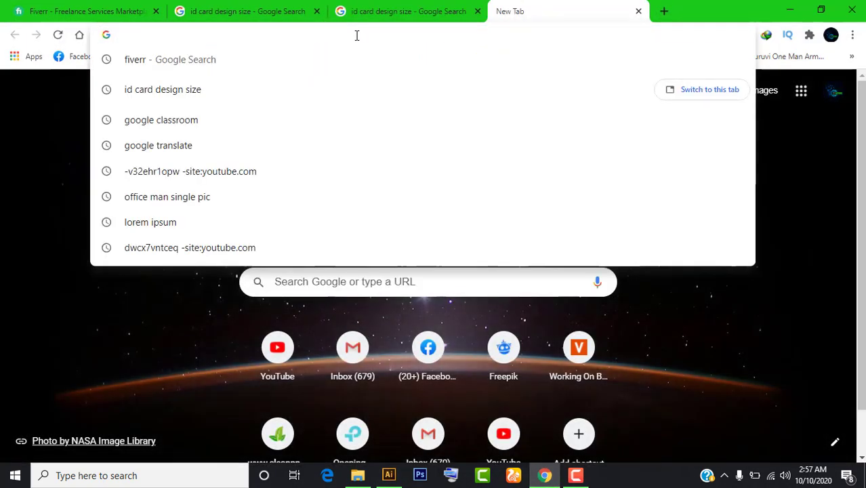
text(lore)
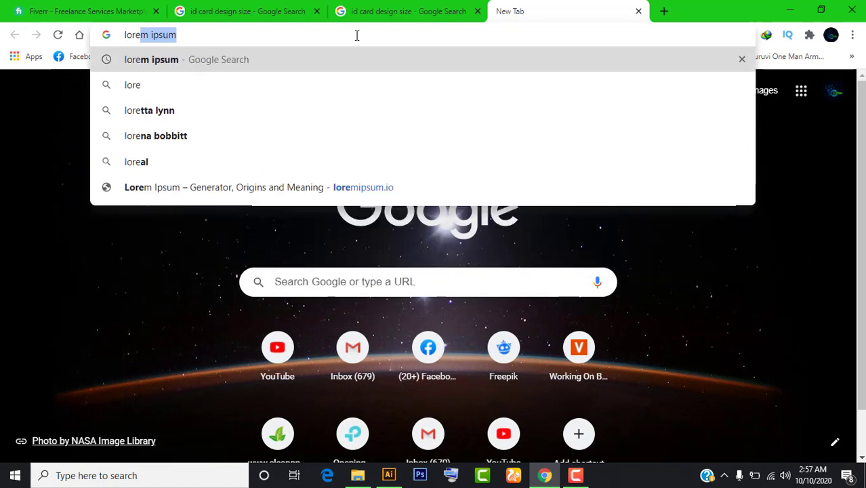
text(m)
click(224, 64)
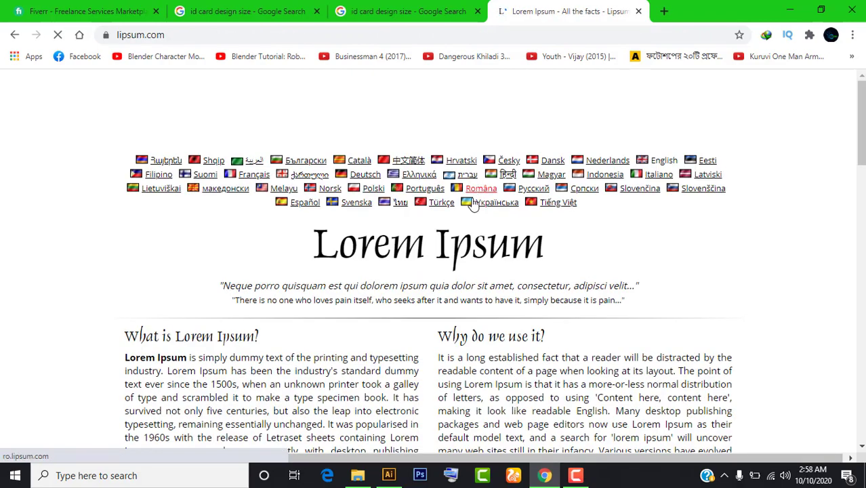
scroll(474, 203, down, 4)
scroll(493, 213, down, 2)
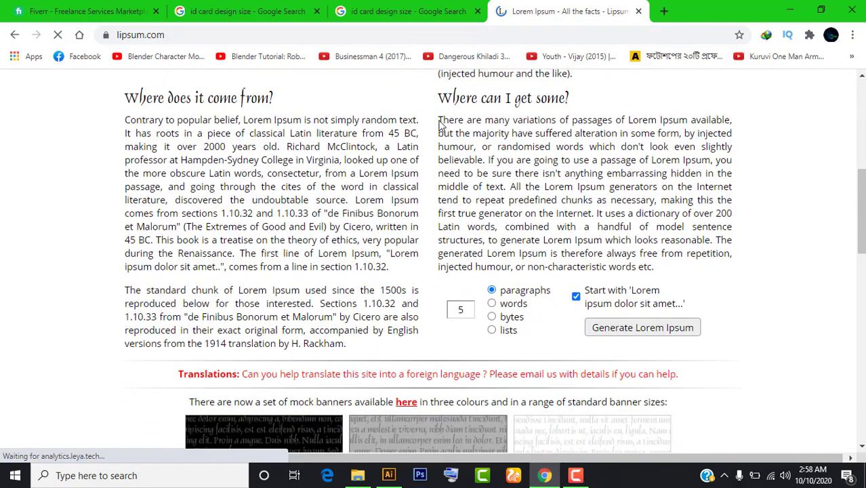
drag(437, 120, 614, 121)
key(ctrl+c)
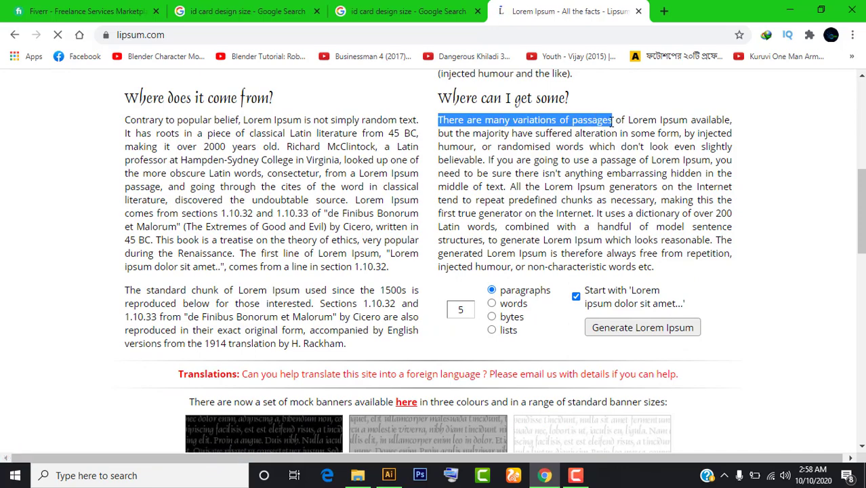
- Paste 'There are many variations of passages' as text and place it beside the cards
click(791, 9)
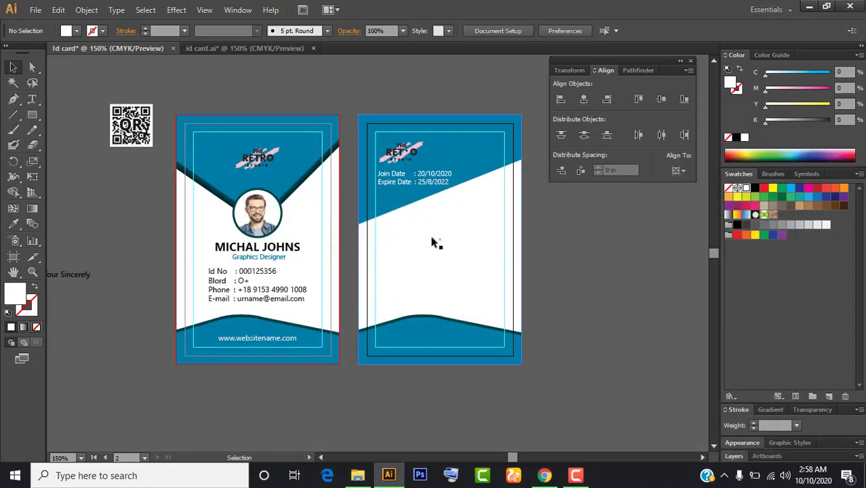
click(556, 290)
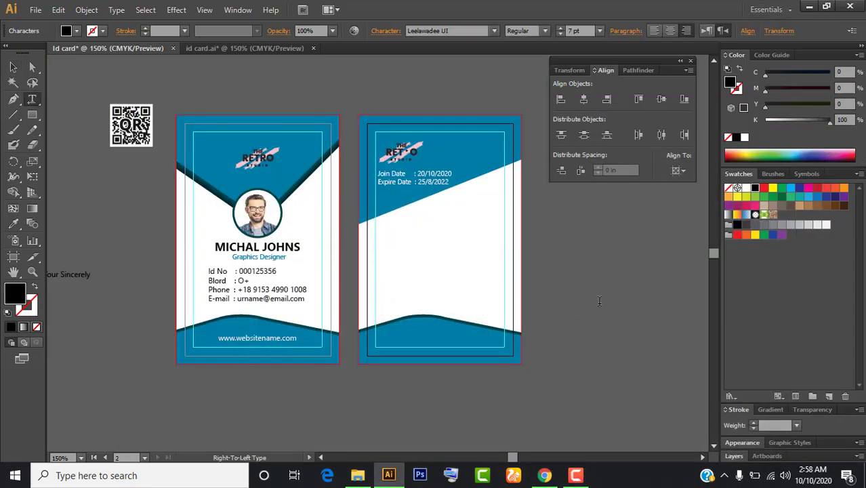
drag(32, 98, 76, 147)
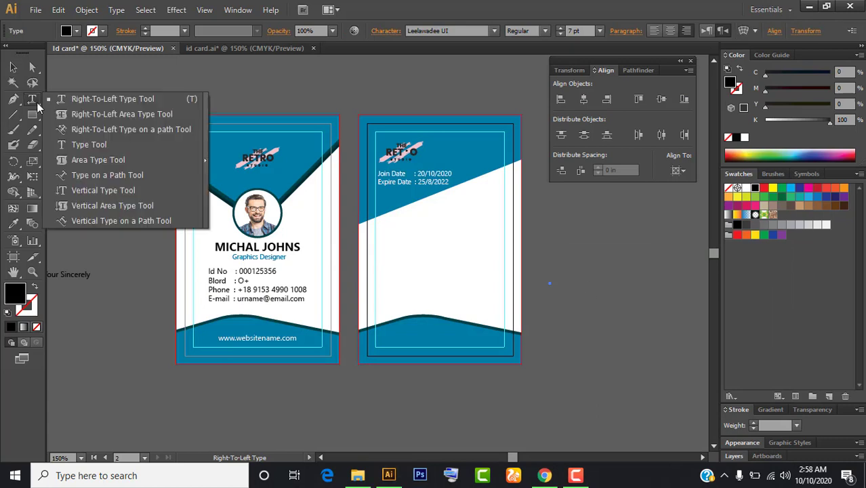
click(77, 147)
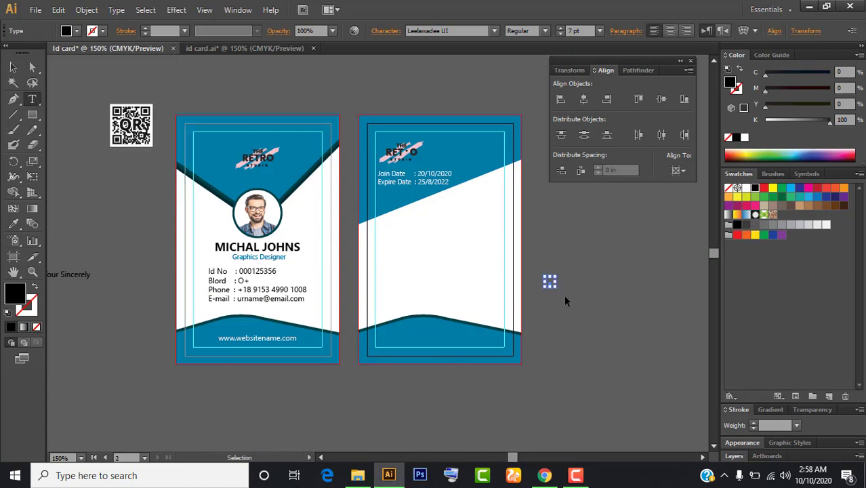
key(ctrl+v)
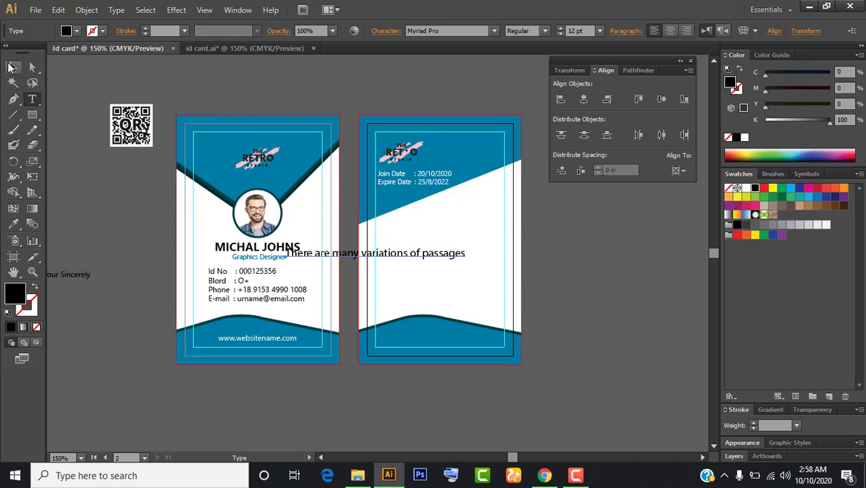
click(10, 67)
mouse_move(422, 255)
mouse_down()
mouse_move(653, 268)
mouse_move(516, 335)
mouse_up()
drag(513, 295, 546, 326)
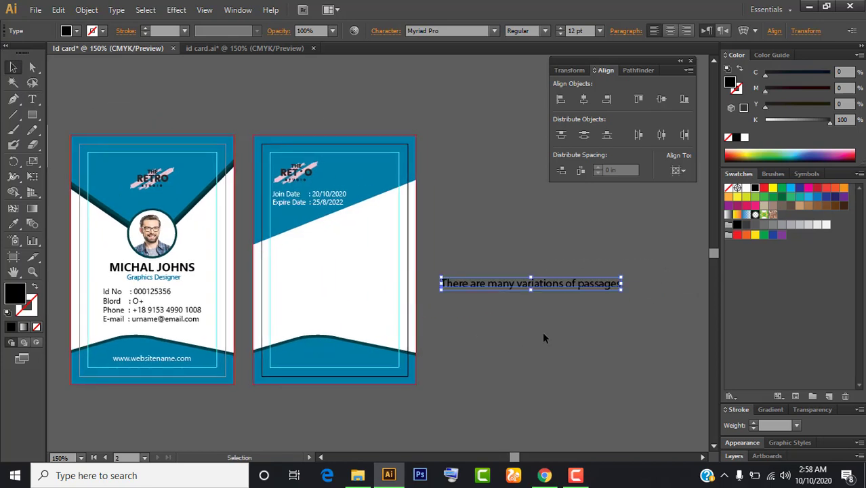
- Set the pasted sentence's font size to 8 pt
click(577, 31)
text(8)
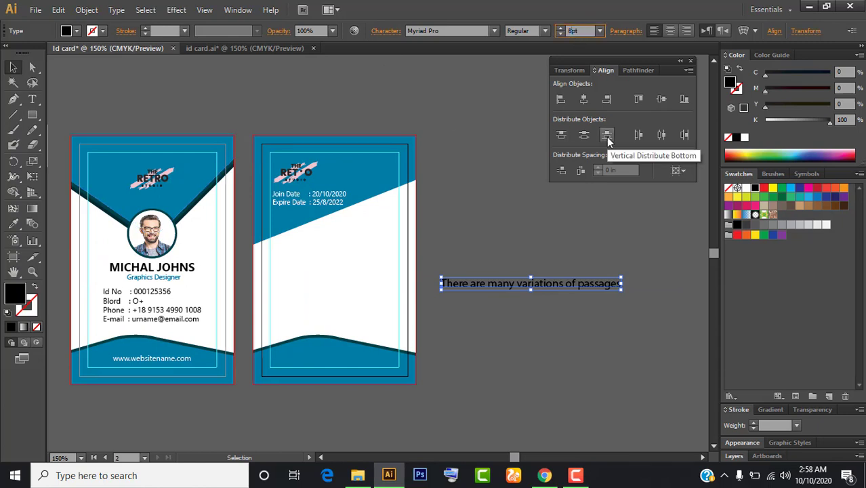
click(554, 227)
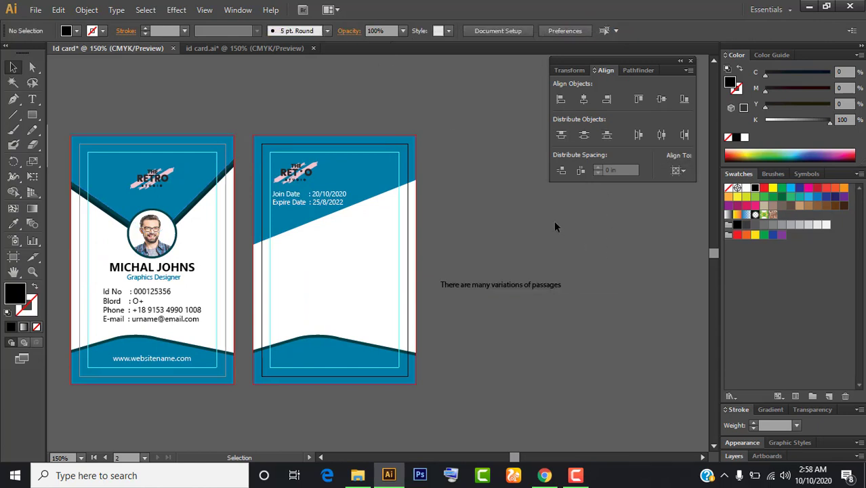
click(13, 68)
click(515, 285)
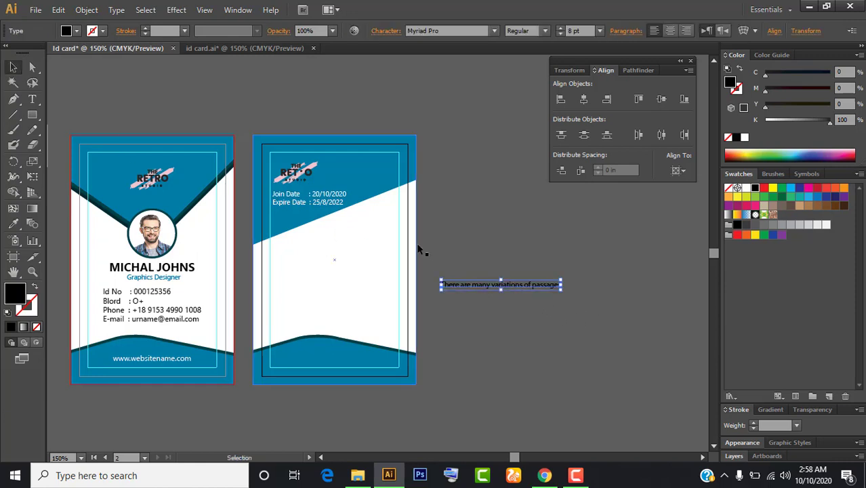
- Recolour the sentence with the logo's dark colour using the Eyedropper
key(i)
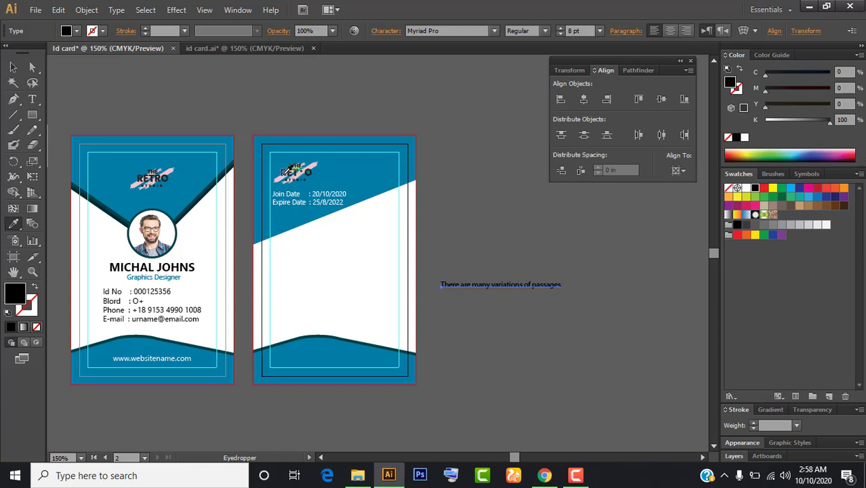
click(291, 171)
click(10, 74)
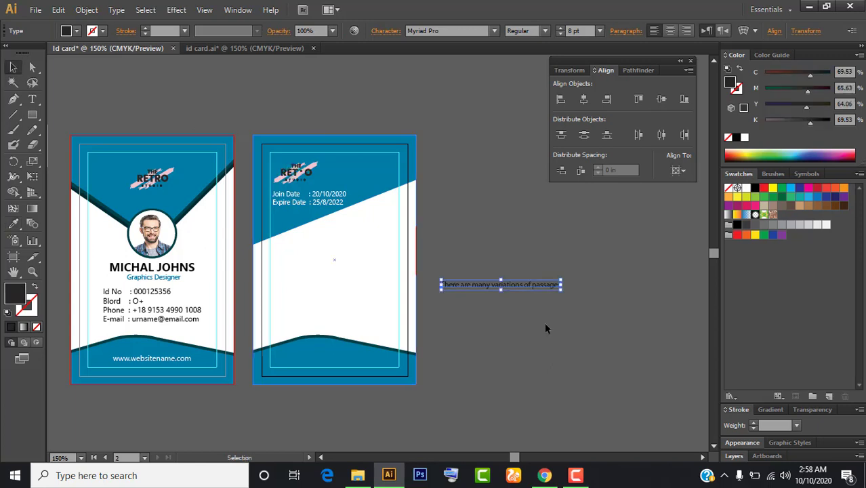
click(563, 339)
click(522, 285)
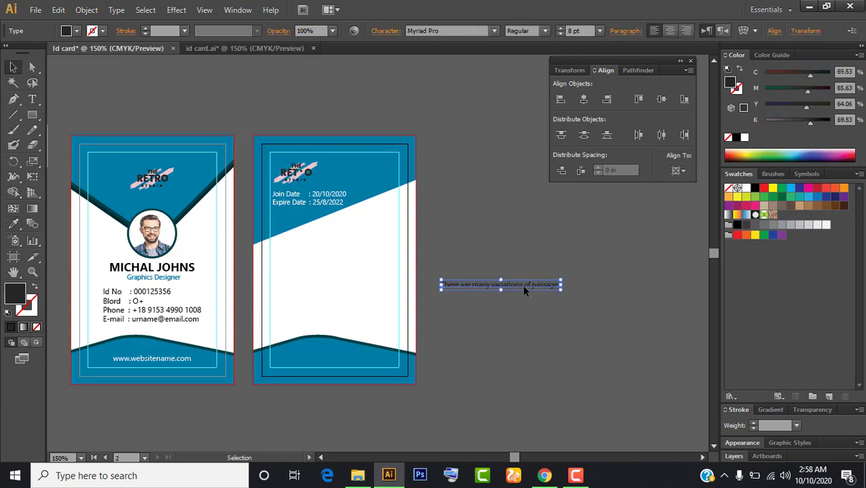
click(501, 312)
drag(484, 312, 510, 304)
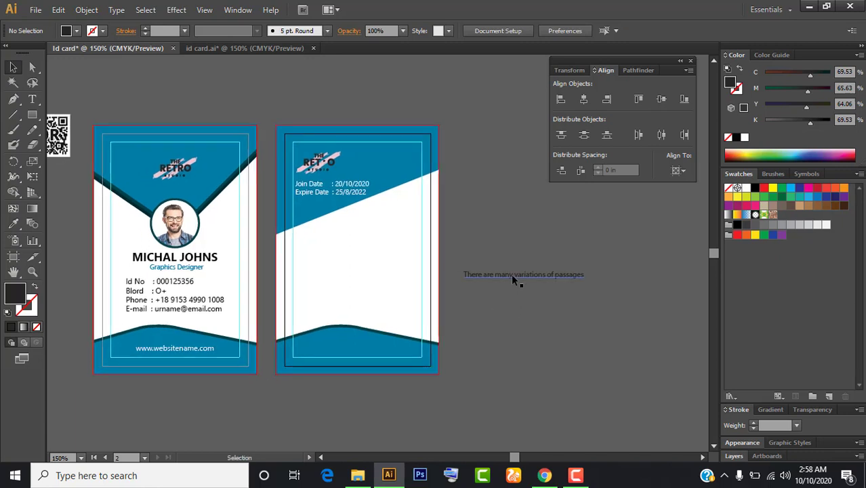
click(513, 275)
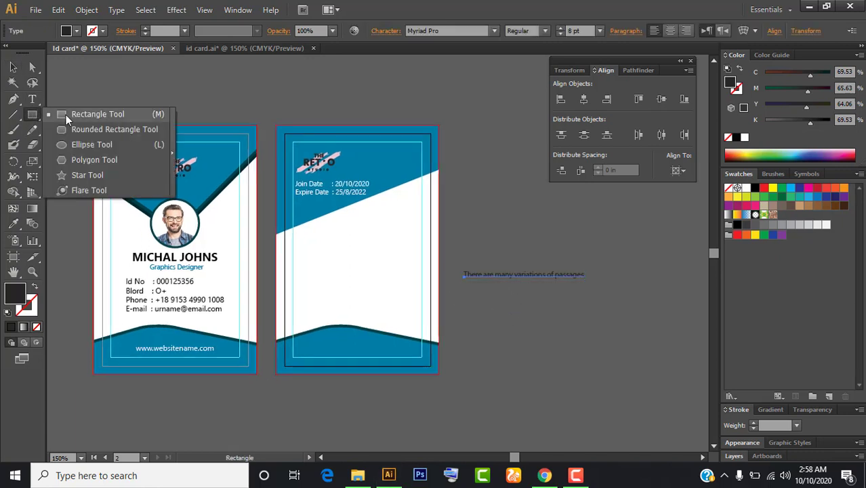
- Draw a small square beside the cards and switch it to an outline
drag(36, 119, 64, 115)
drag(484, 219, 486, 229)
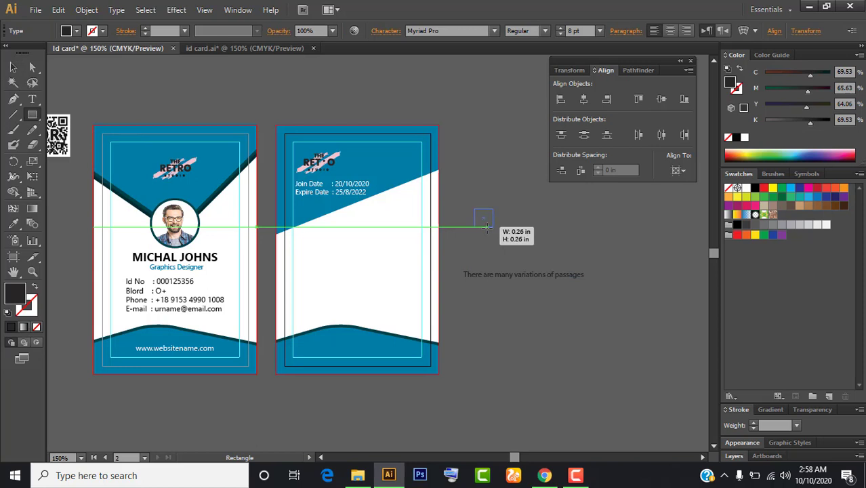
drag(486, 229, 489, 223)
key(v)
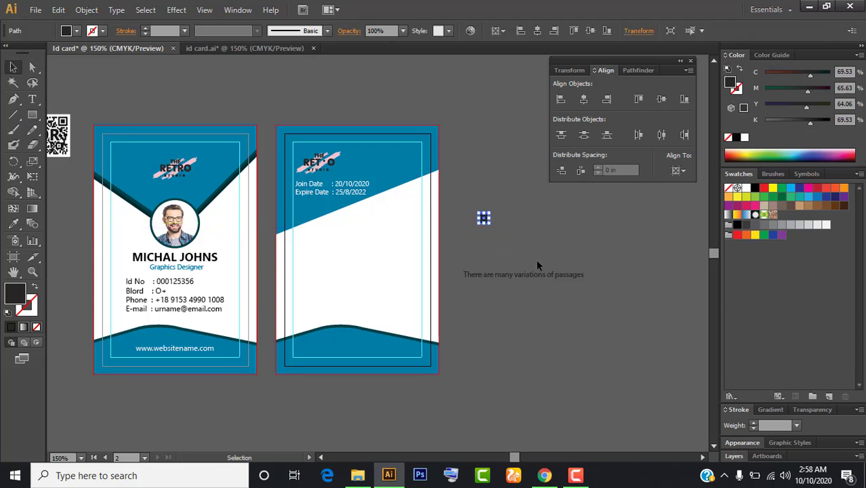
click(538, 266)
click(486, 224)
click(34, 289)
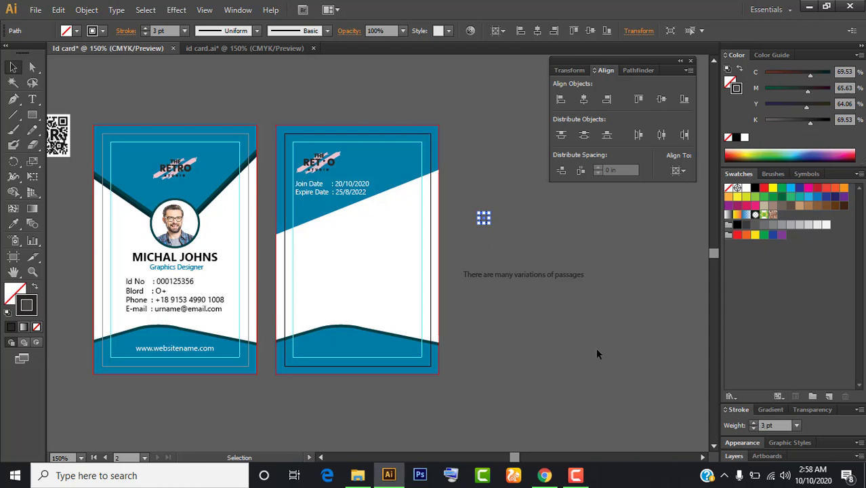
- Make the small square an outline in the card's blue
key(i)
click(403, 164)
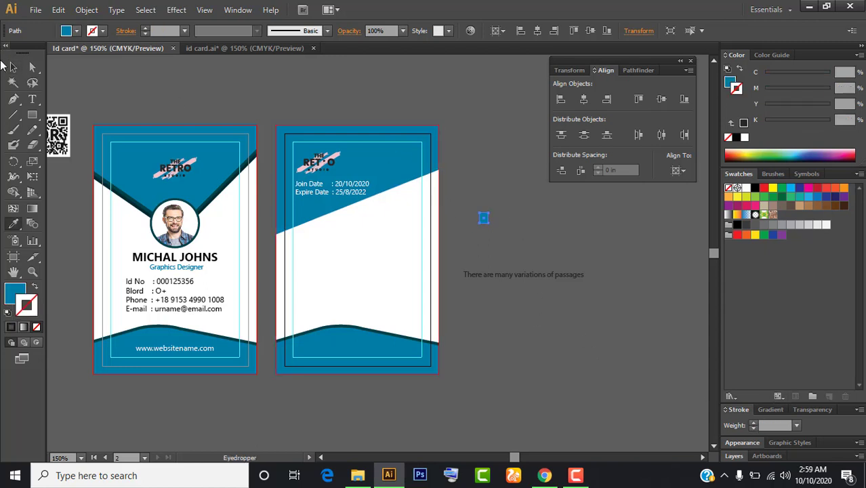
click(13, 67)
click(615, 279)
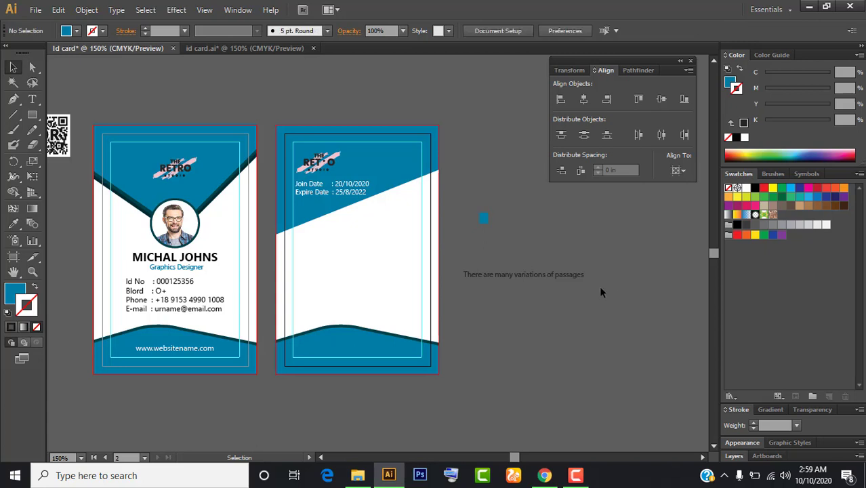
click(487, 221)
click(34, 287)
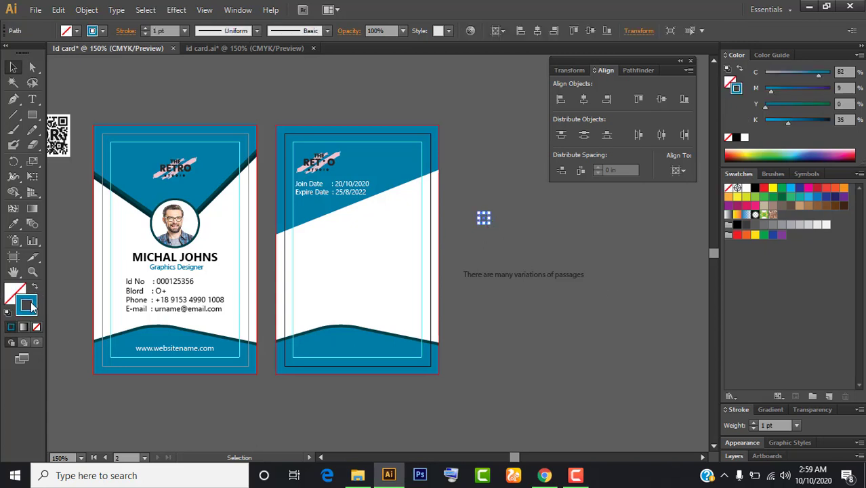
click(511, 237)
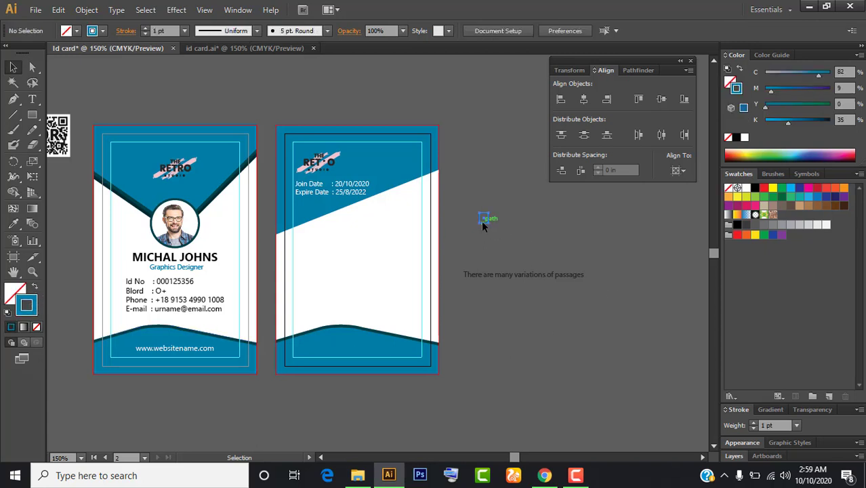
click(483, 224)
click(528, 232)
click(483, 222)
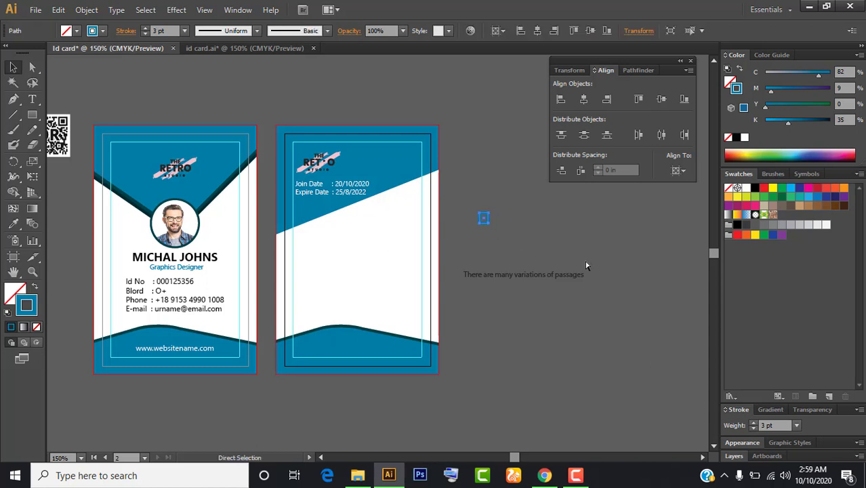
shift+click(487, 225)
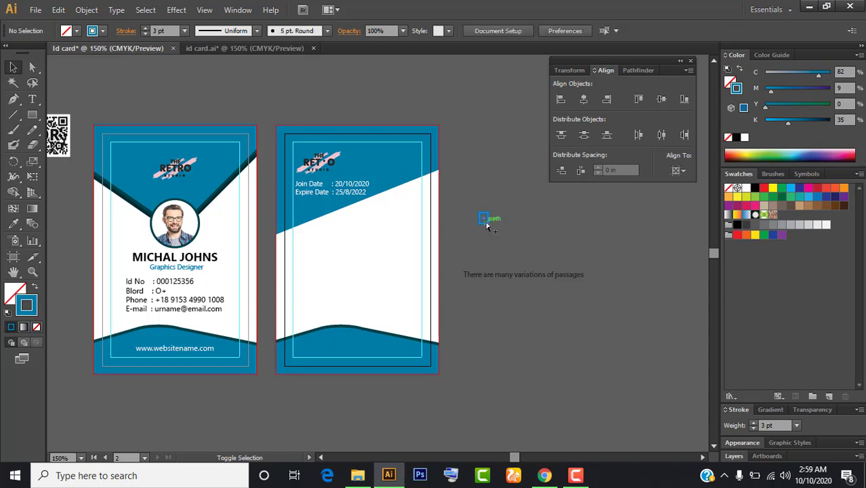
- Duplicate the square slightly offset as a dark-teal outline, then select both squares
drag(487, 225, 493, 232)
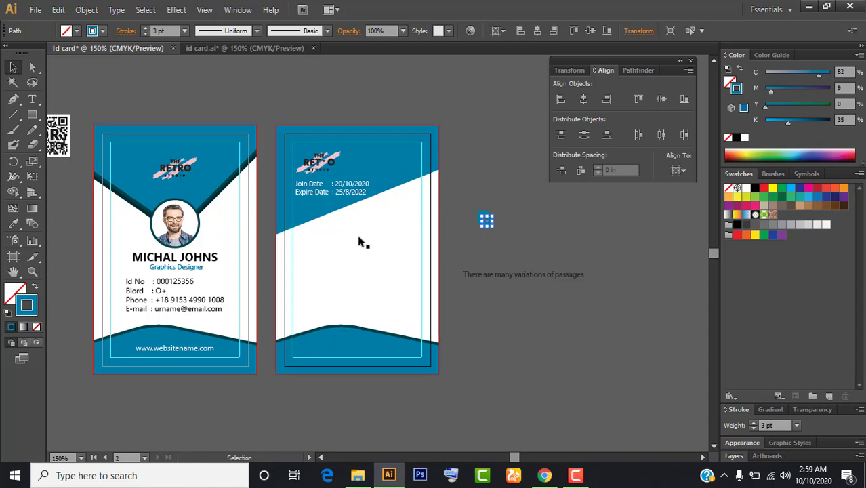
key(i)
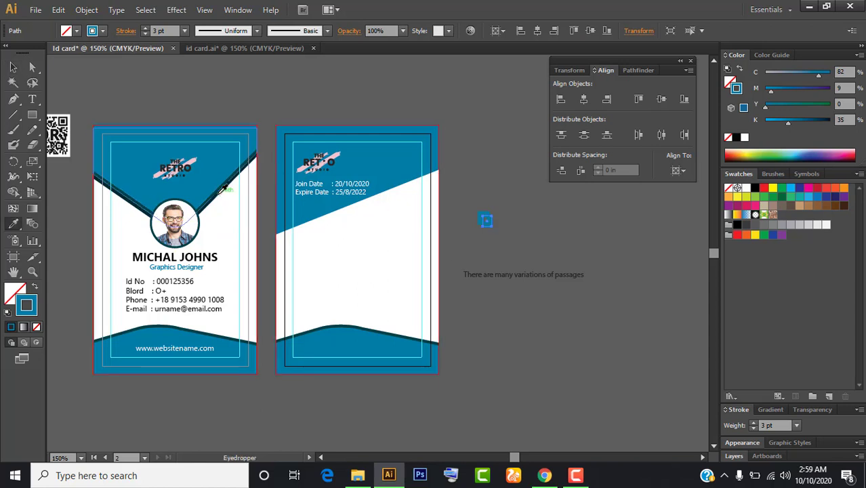
click(306, 187)
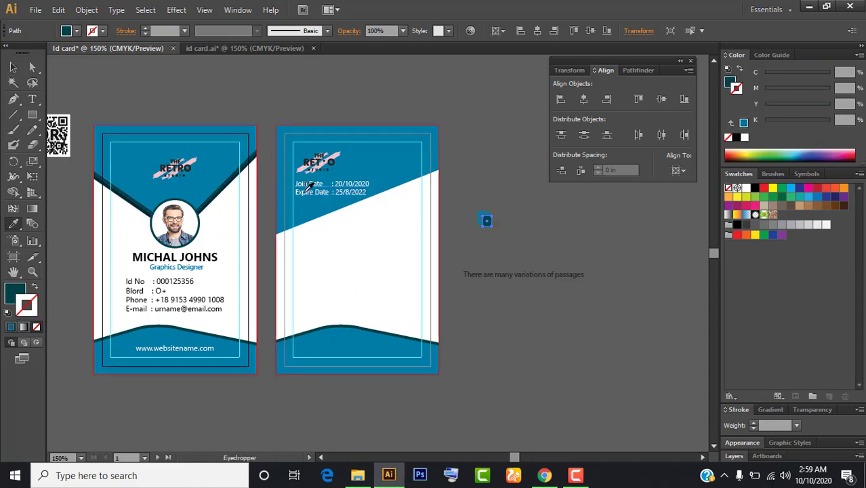
click(34, 288)
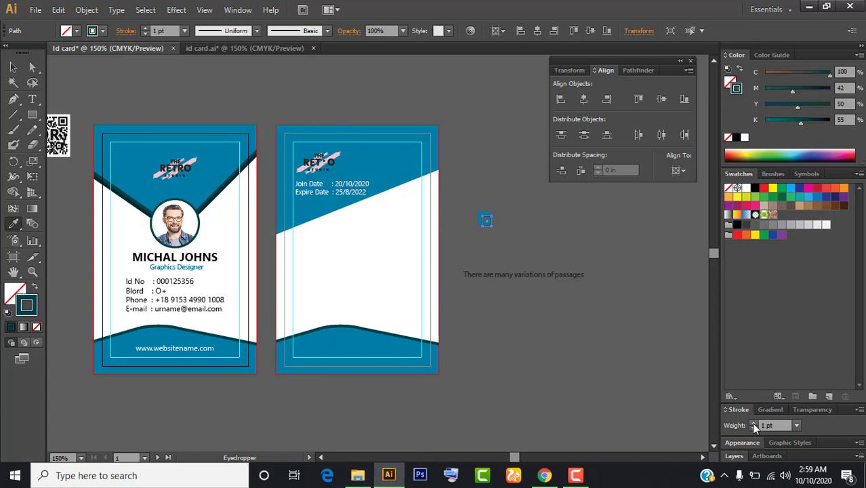
key(v)
click(533, 211)
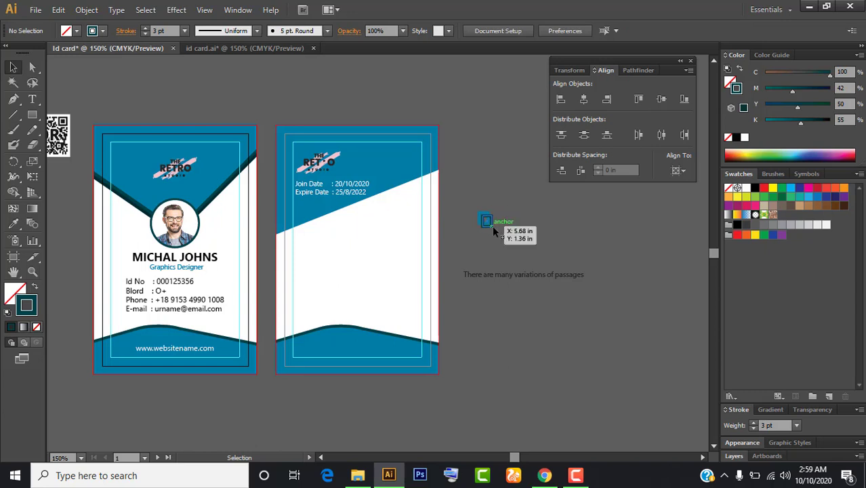
click(493, 228)
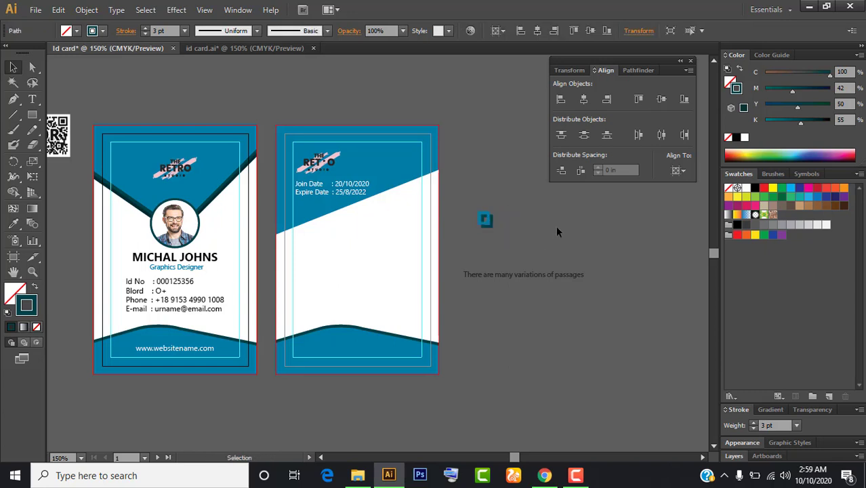
click(558, 232)
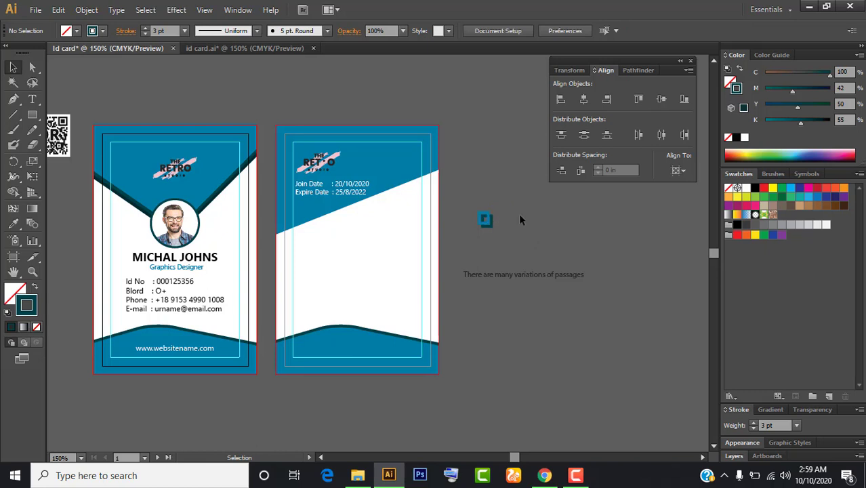
drag(476, 250, 476, 250)
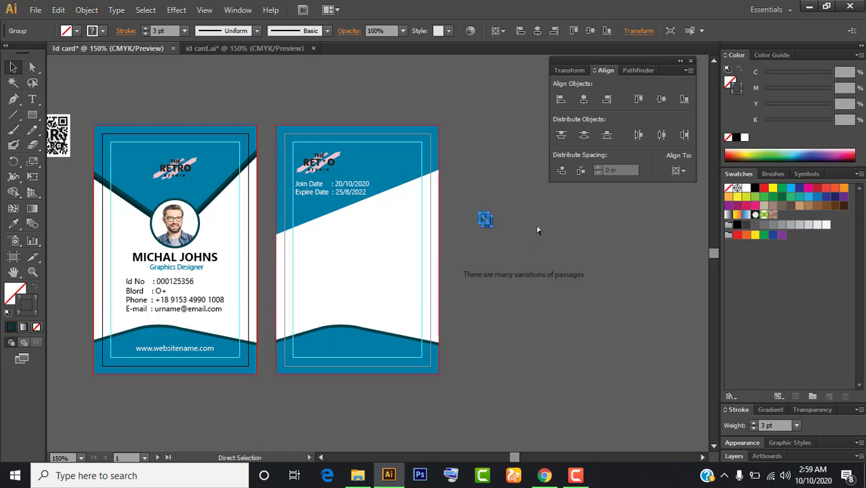
- Move the two-square icon below the back card's dates and resize it to about 0.13 × 0.15 in
click(512, 226)
drag(486, 223, 309, 259)
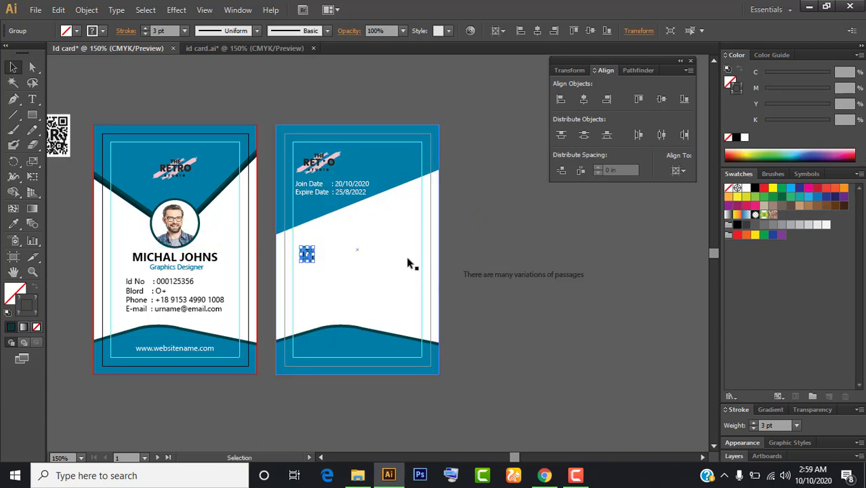
key(ctrl+equal)
key(ctrl+equal)
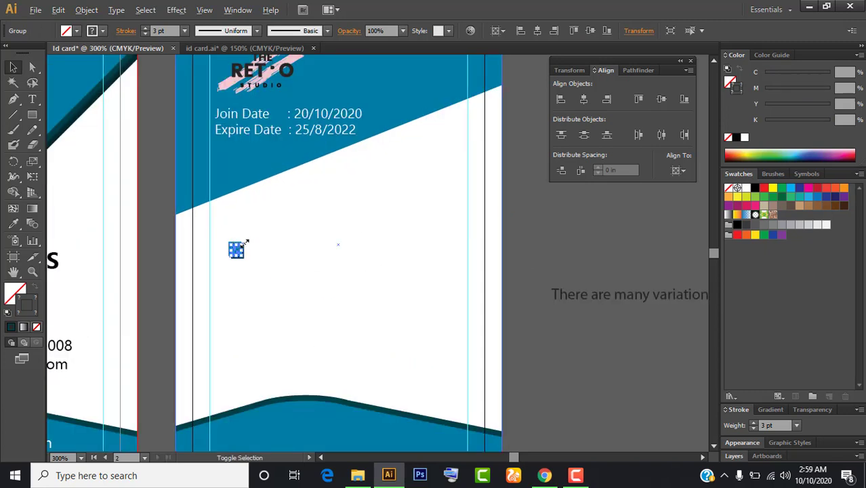
drag(243, 246, 251, 240)
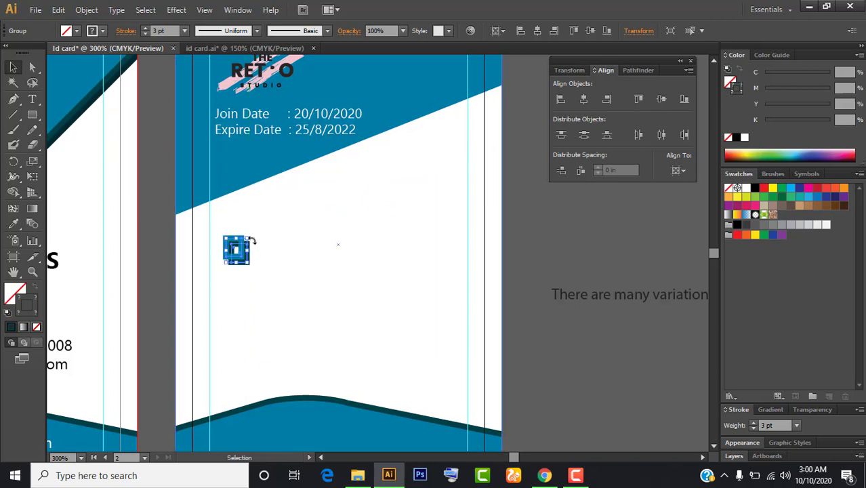
click(588, 326)
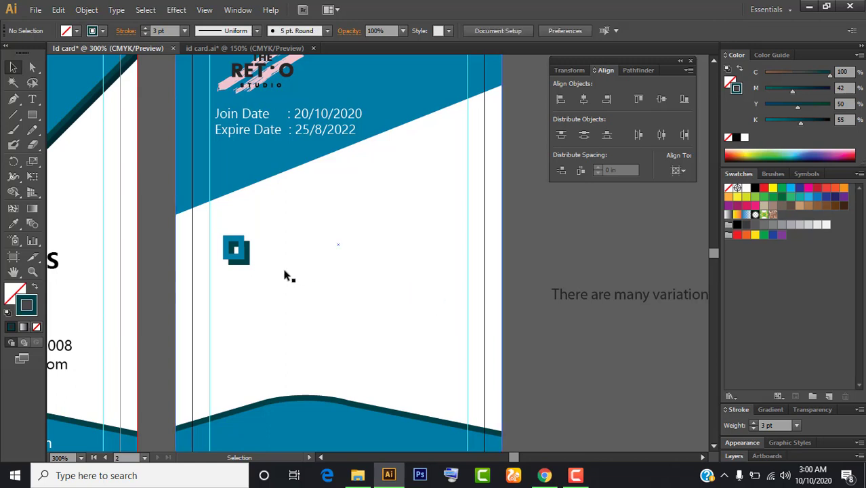
click(241, 252)
drag(250, 238, 250, 237)
- Move the 'There are many variations of passages' line beside the back-card icon at 6 pt
click(555, 370)
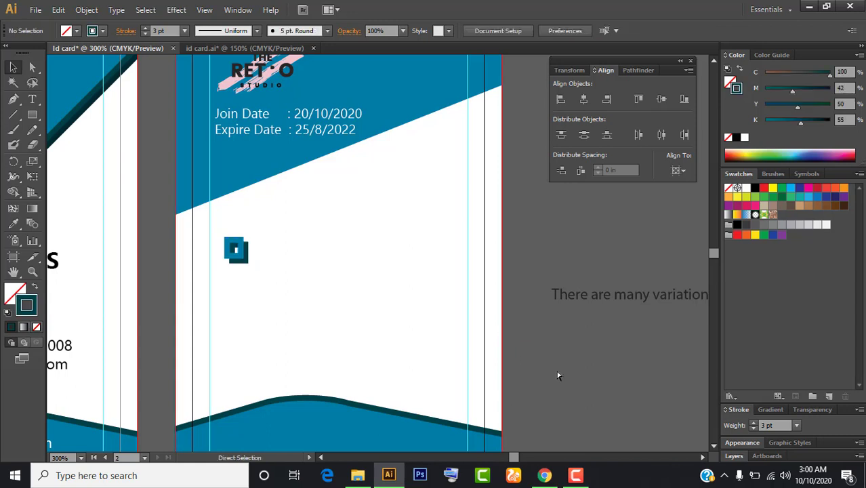
key(ctrl+minus)
key(ctrl+minus)
click(508, 274)
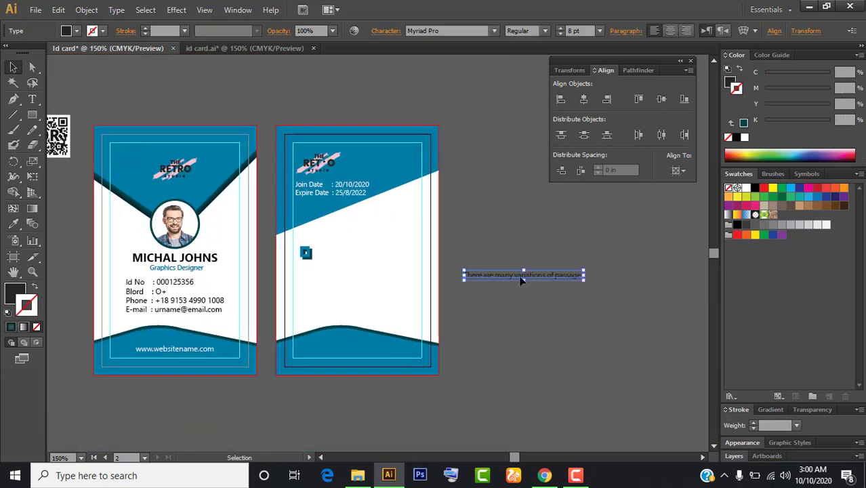
drag(521, 280, 379, 263)
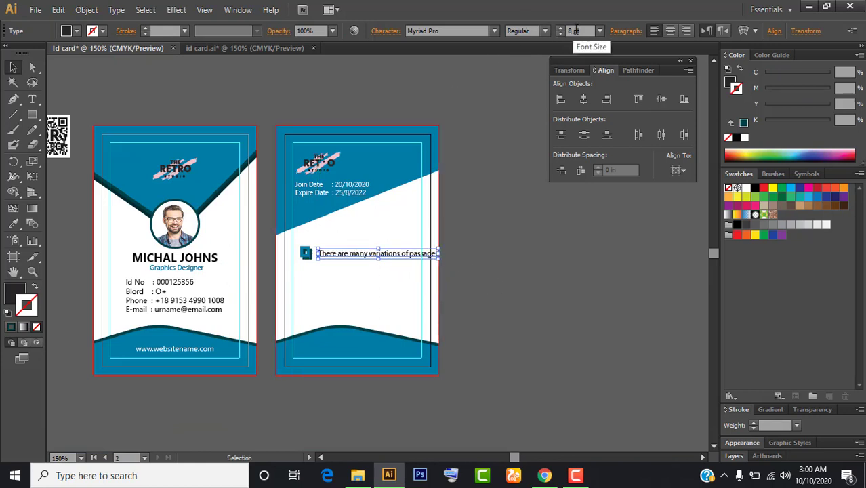
click(575, 31)
text(6)
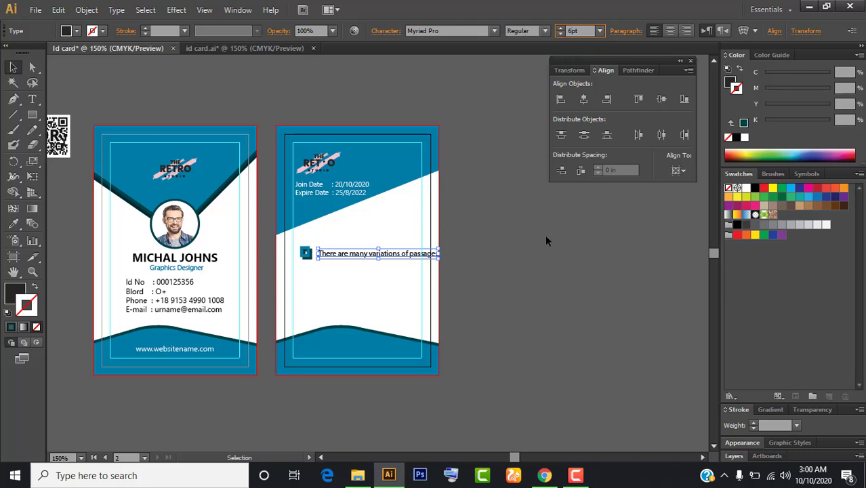
click(545, 234)
- Nudge the icon two steps left, closer to the text line
click(307, 256)
key(Left)
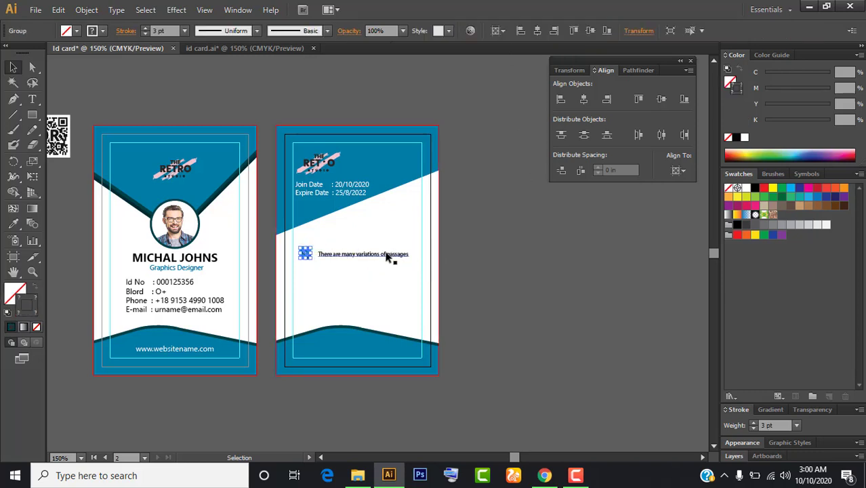
key(Left)
key(Left)
click(510, 360)
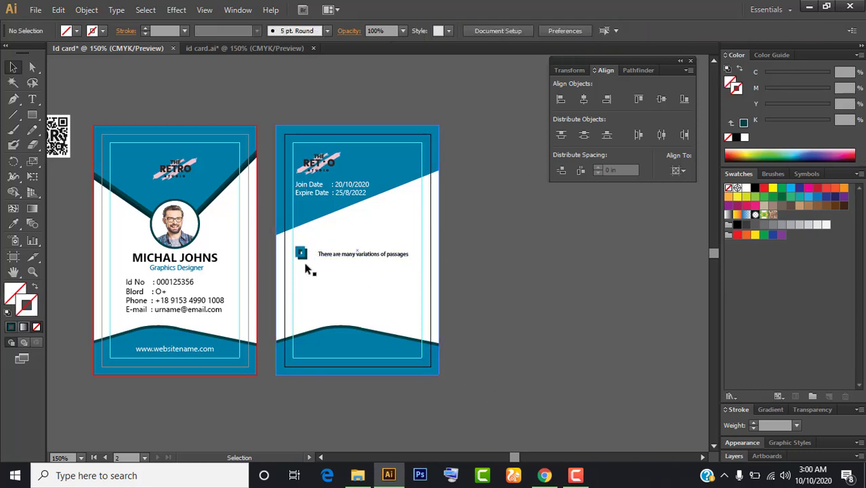
click(301, 253)
key(ctrl+plus)
- Duplicate the icon straight down twice to make three stacked bullet icons
scroll(304, 238, up, 2)
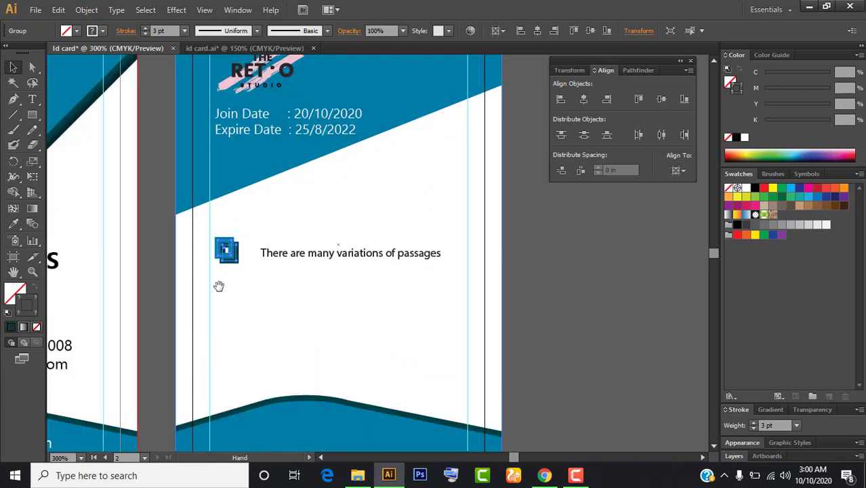
scroll(248, 233, down, 1)
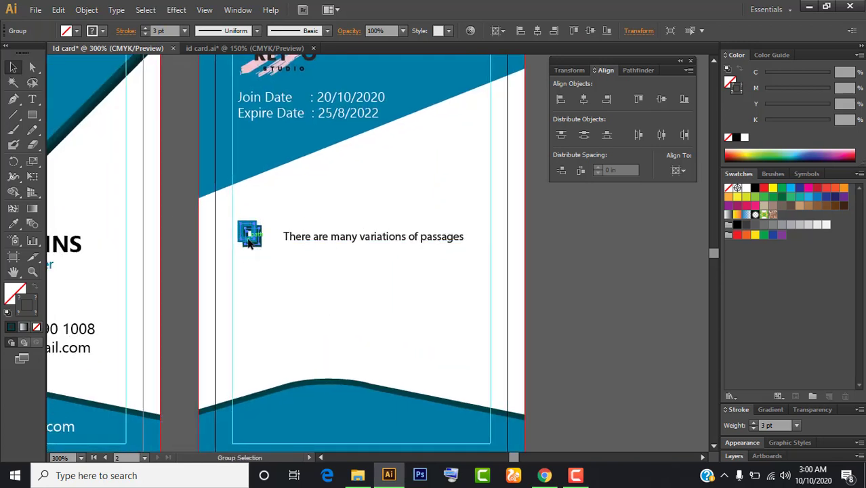
drag(249, 242, 247, 284)
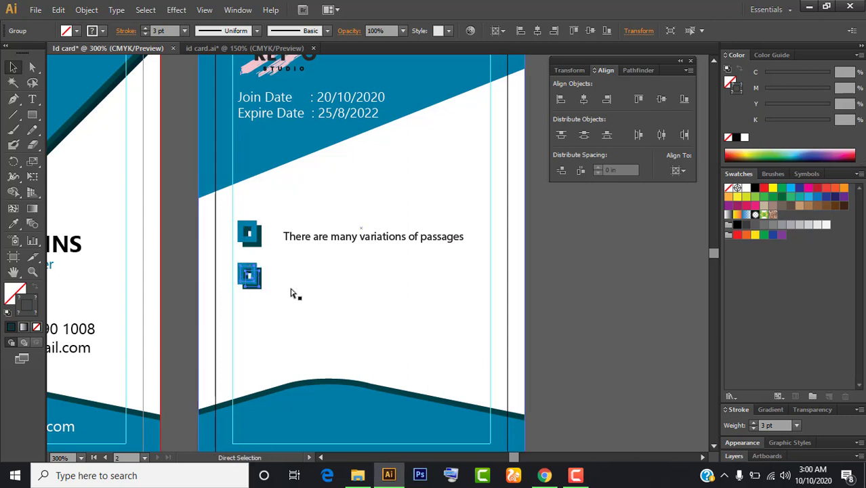
key(ctrl+d)
click(594, 255)
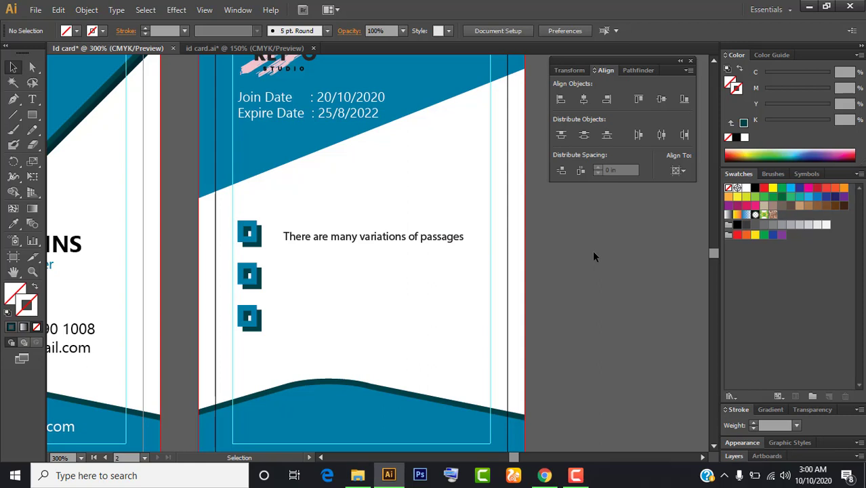
- Resize the passage line to 7 pt and place it beside the first icon
click(407, 237)
key(Up)
key(Up)
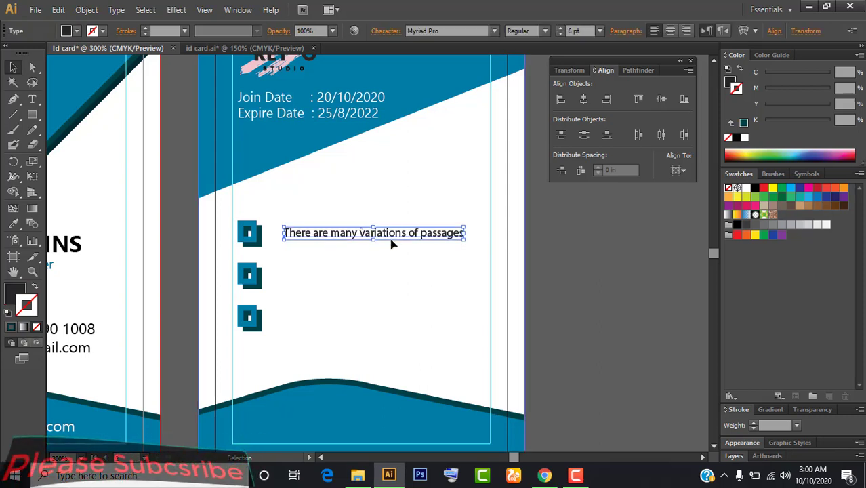
click(575, 31)
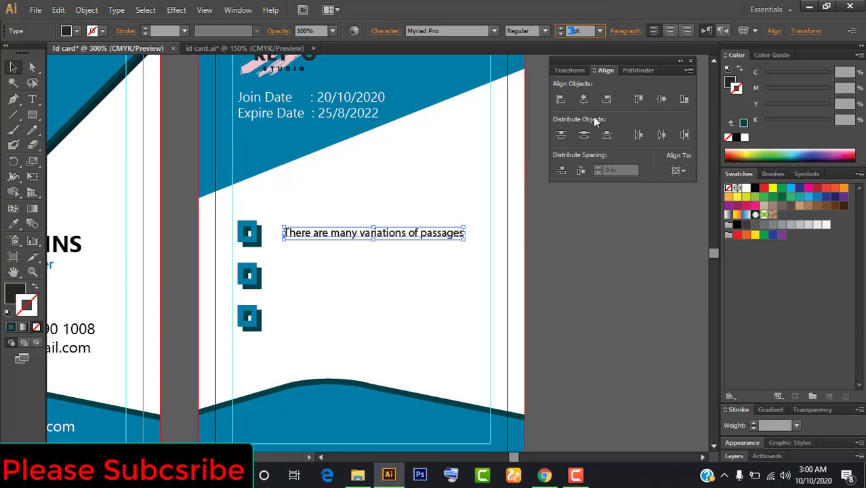
text(7)
click(607, 235)
drag(386, 231, 372, 237)
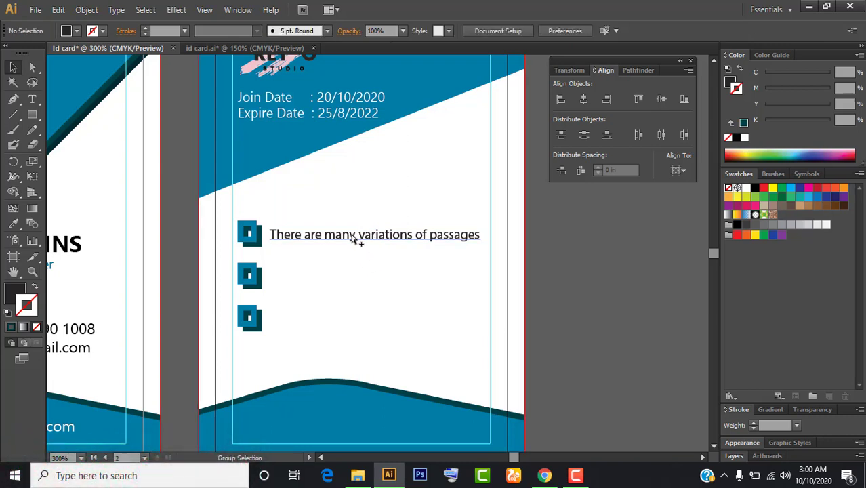
- Copy the passage line beside the second and third icons, then select all three lines
drag(347, 240, 341, 282)
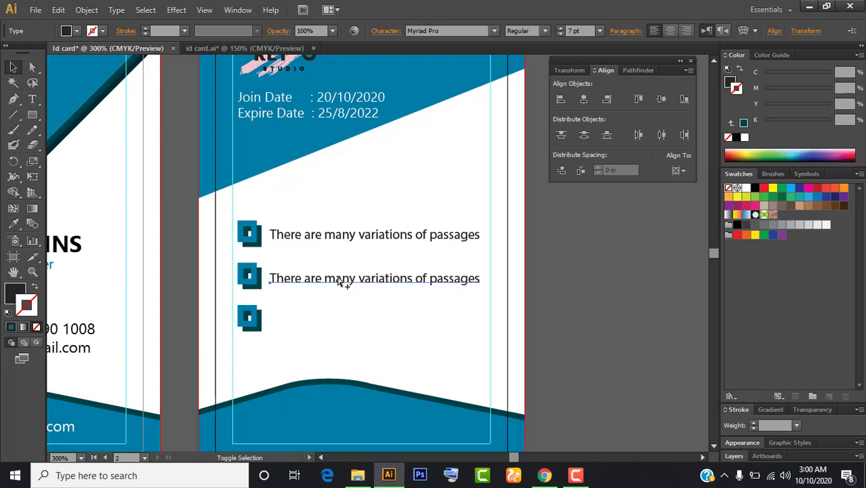
key(ctrl+d)
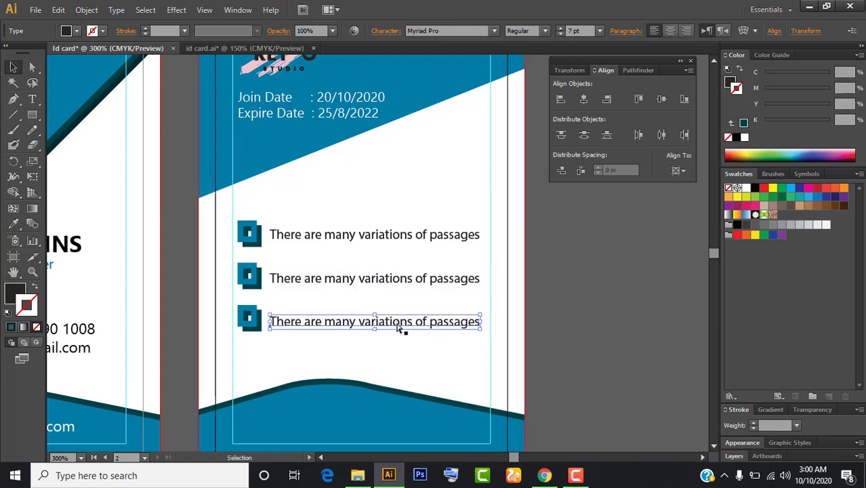
click(402, 362)
click(374, 328)
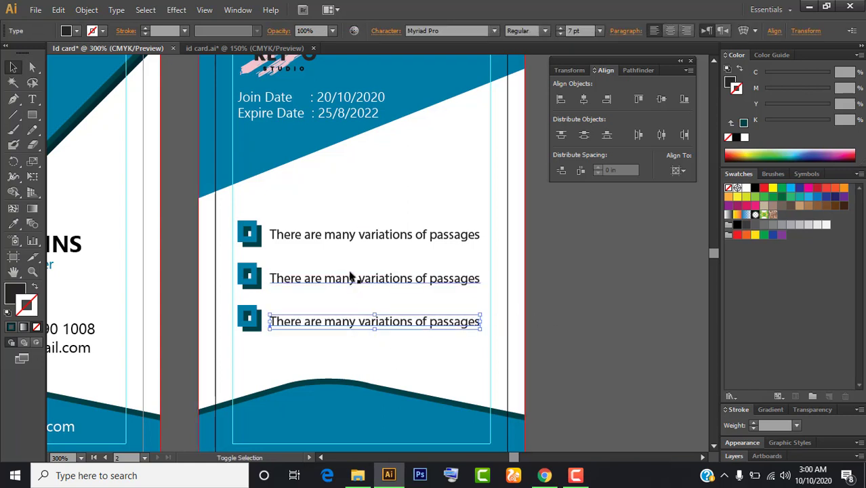
shift+click(351, 278)
shift+click(358, 235)
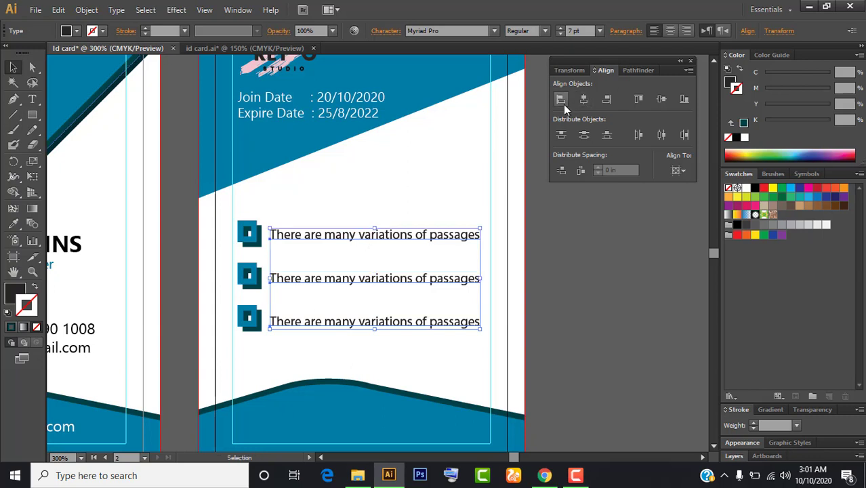
- Left-align the three passage lines relative to the selection and nudge them up slightly
click(561, 100)
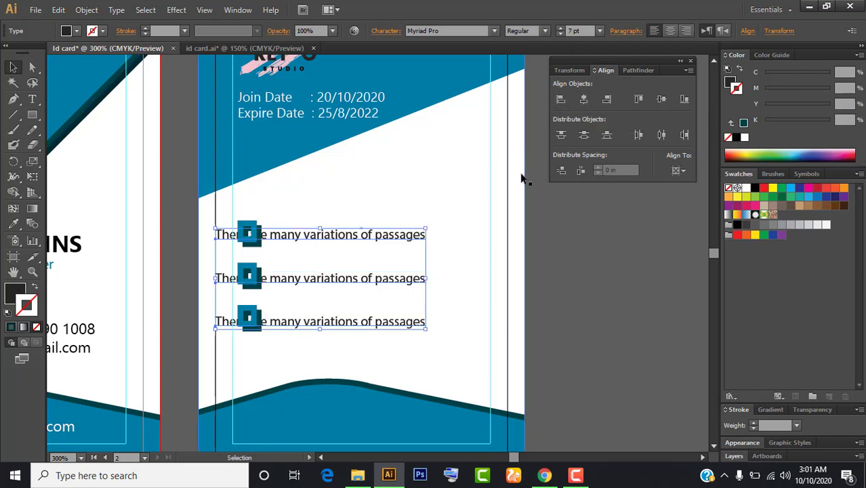
key(ctrl+z)
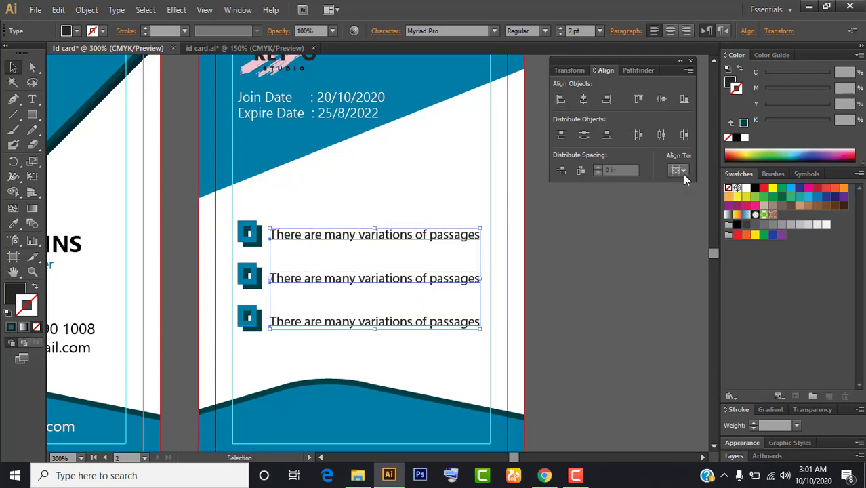
click(680, 172)
click(699, 185)
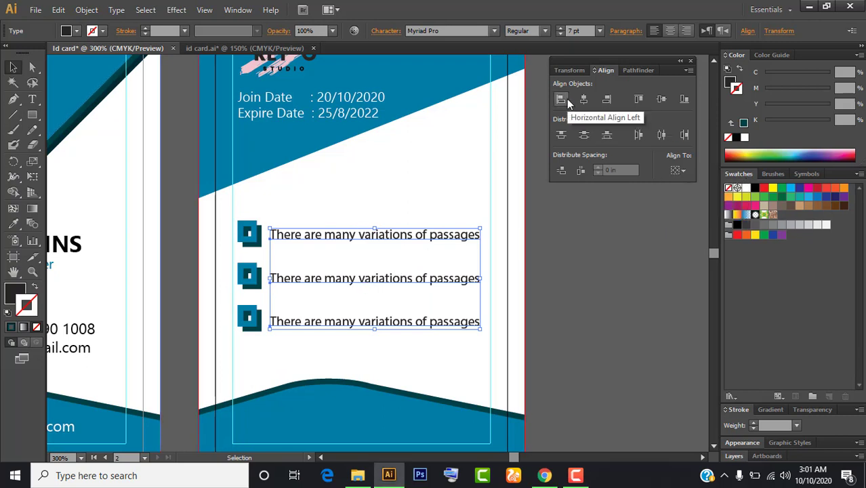
key(Up)
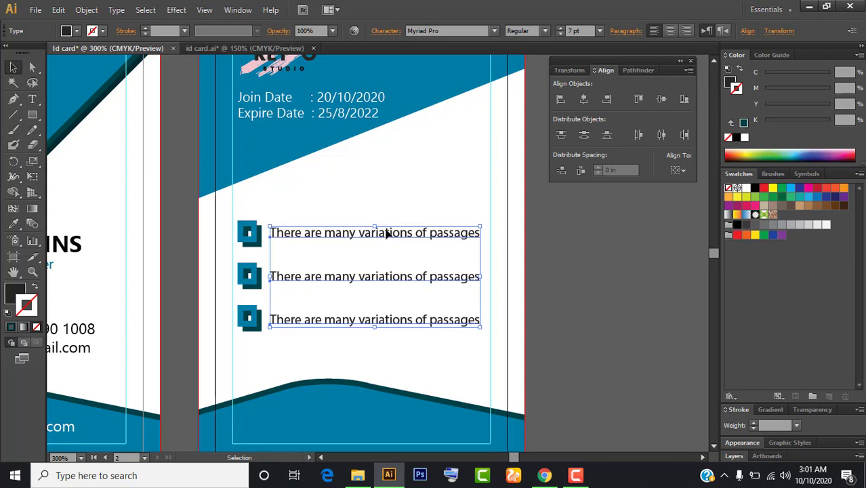
click(566, 258)
- Move 'Your Sincerely' onto the back card, just above the bottom wave
key(ctrl+minus)
key(ctrl+minus)
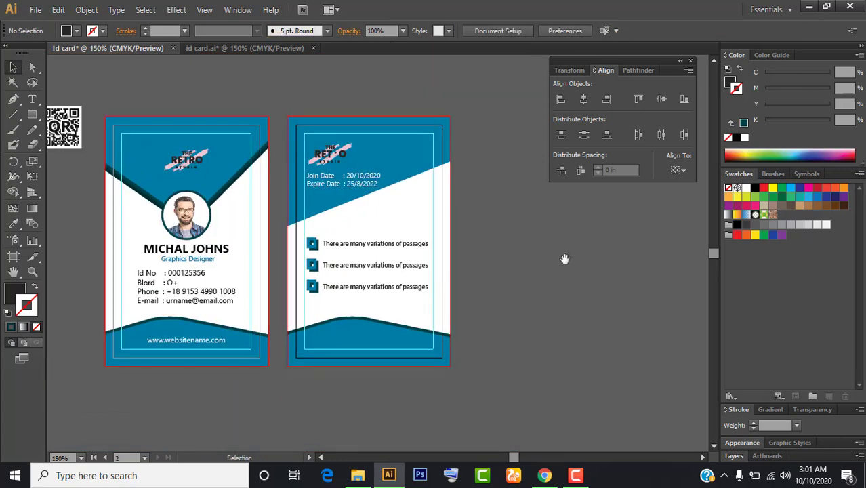
drag(462, 279, 568, 241)
click(98, 242)
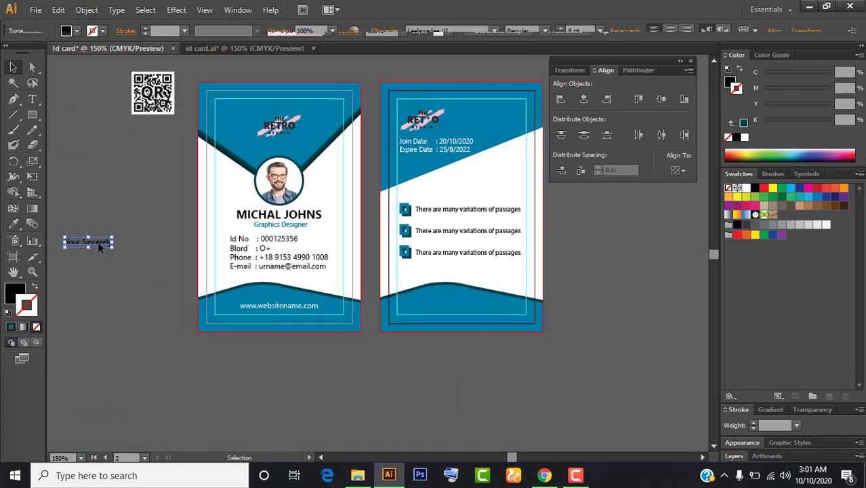
drag(102, 244, 505, 283)
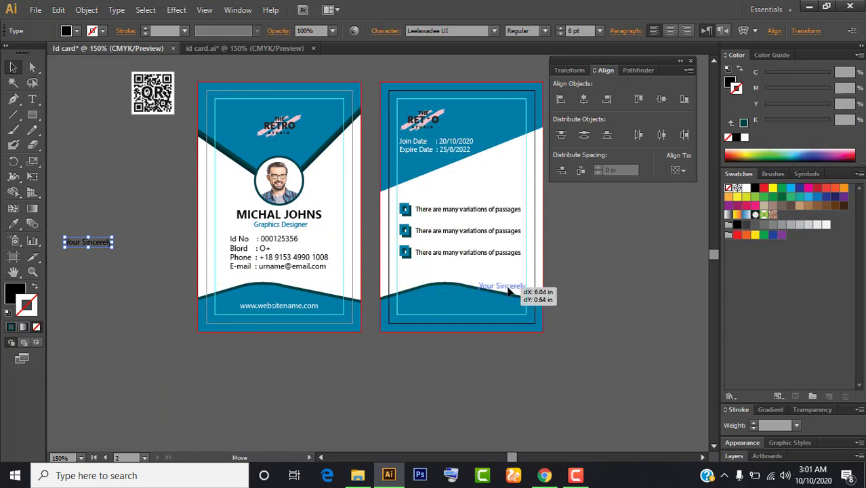
drag(505, 283, 553, 321)
drag(344, 236, 400, 320)
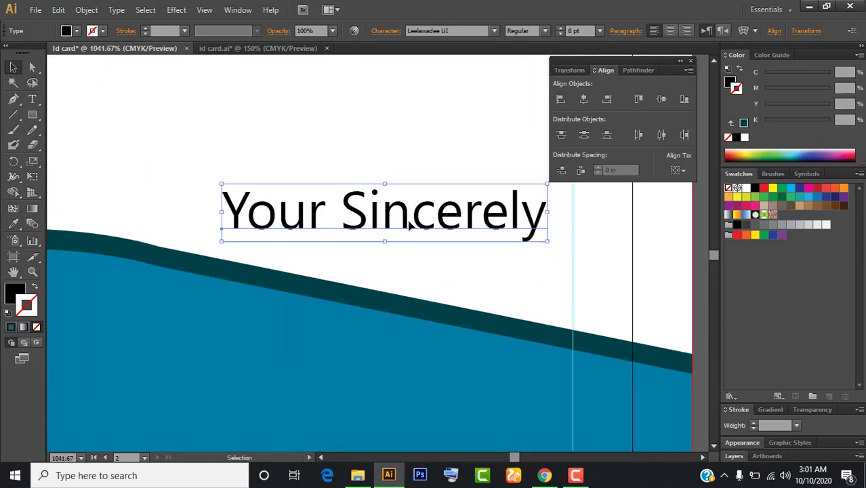
key(ctrl+minus)
key(ctrl+minus)
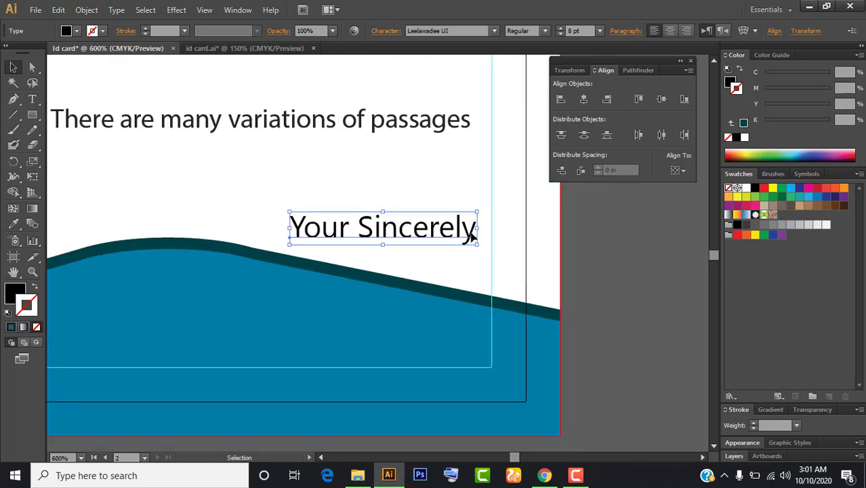
- Draw a short straight signature line above 'Your Sincerely' with the Line Segment Tool
click(13, 118)
click(82, 114)
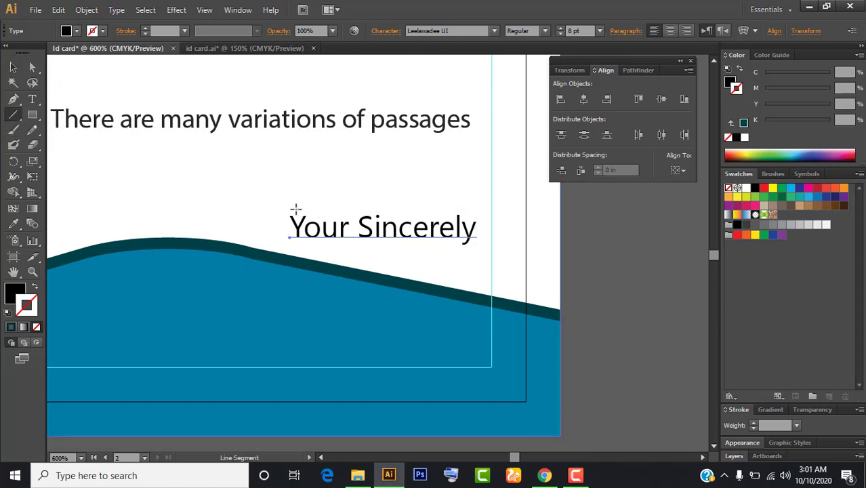
drag(293, 208, 474, 208)
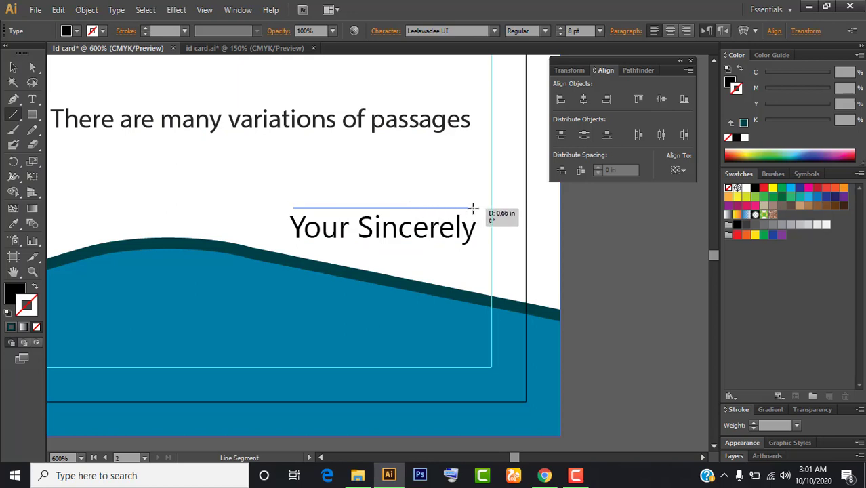
key(ctrl+minus)
- Give the signature line a dark teal stroke sampled from the wave
key(i)
click(339, 231)
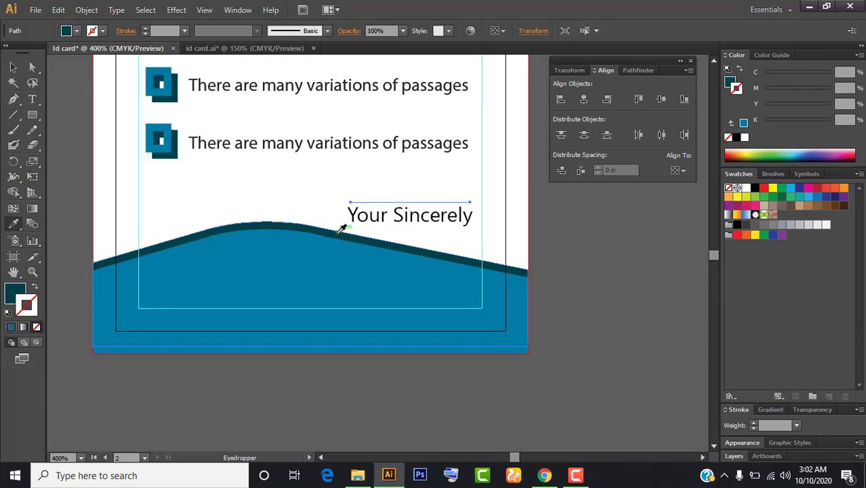
click(753, 422)
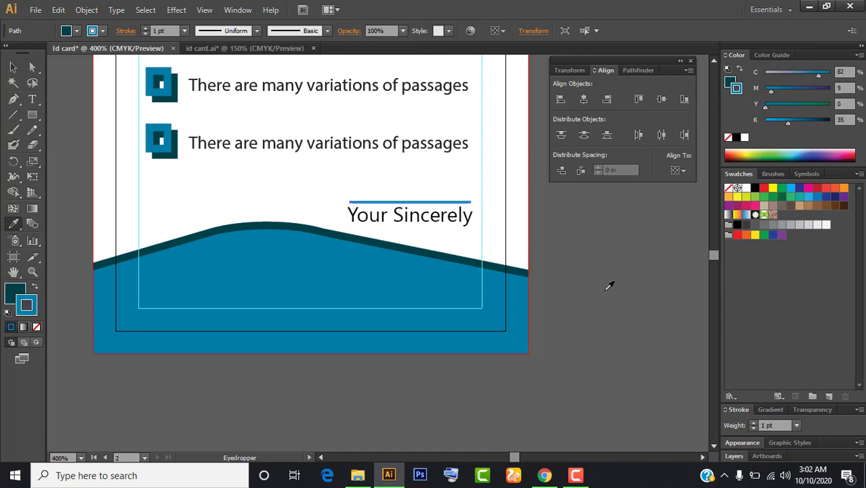
click(36, 328)
click(35, 288)
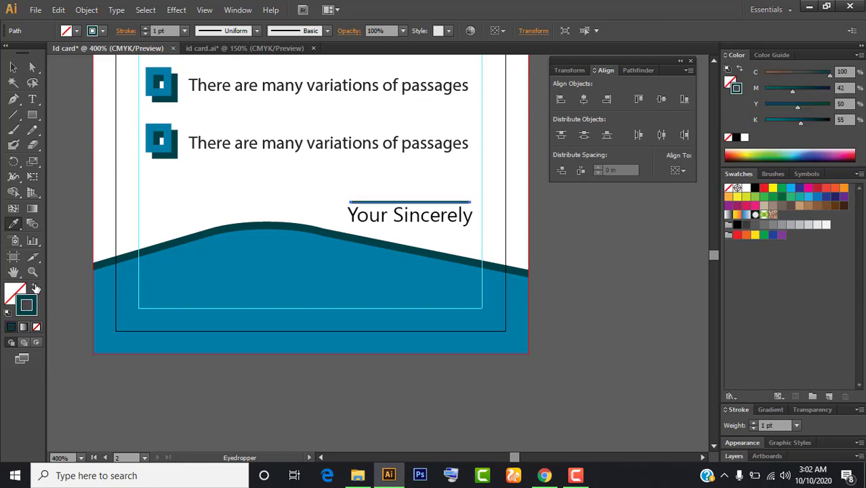
click(13, 67)
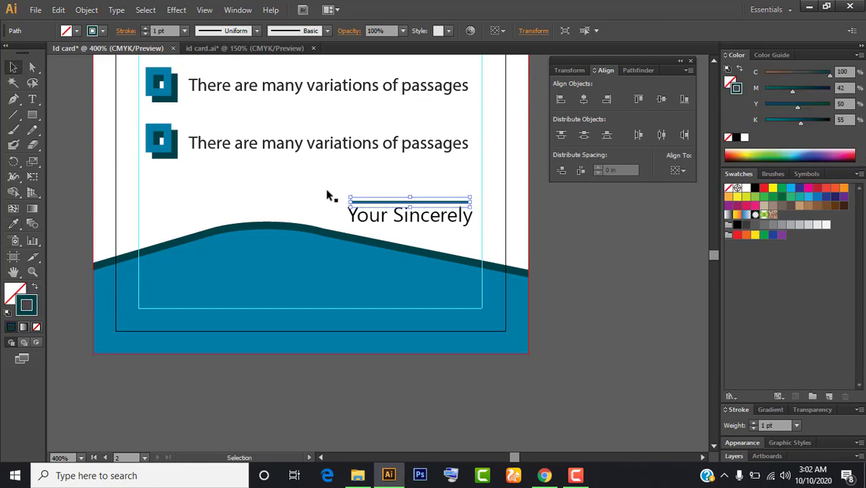
click(556, 253)
drag(380, 205, 415, 280)
alt+scroll(416, 280, down, 2)
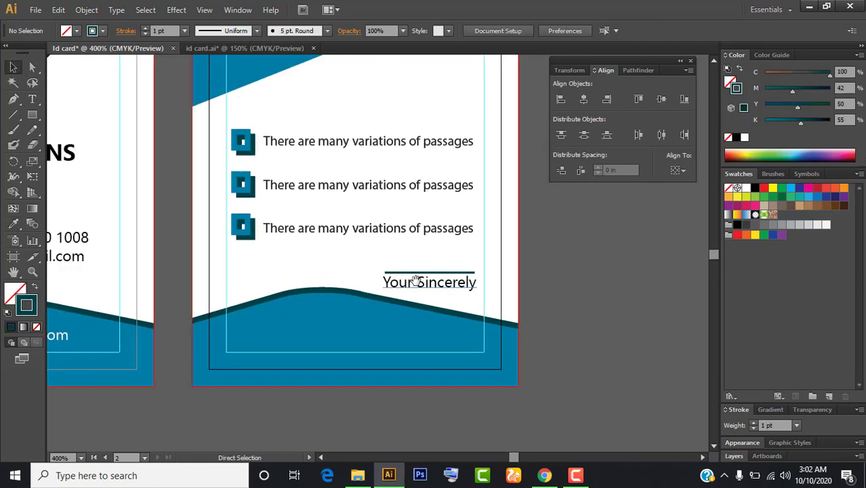
alt+scroll(416, 280, down, 2)
- Place the QR code right of the back-card dates and scale it to about 0.43 in square
drag(387, 226, 402, 270)
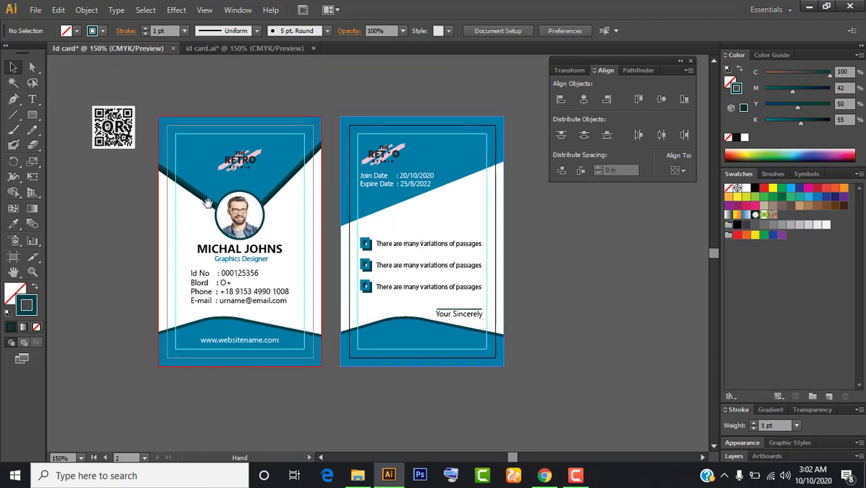
mouse_move(112, 129)
mouse_down()
mouse_move(464, 194)
mouse_move(452, 217)
mouse_up()
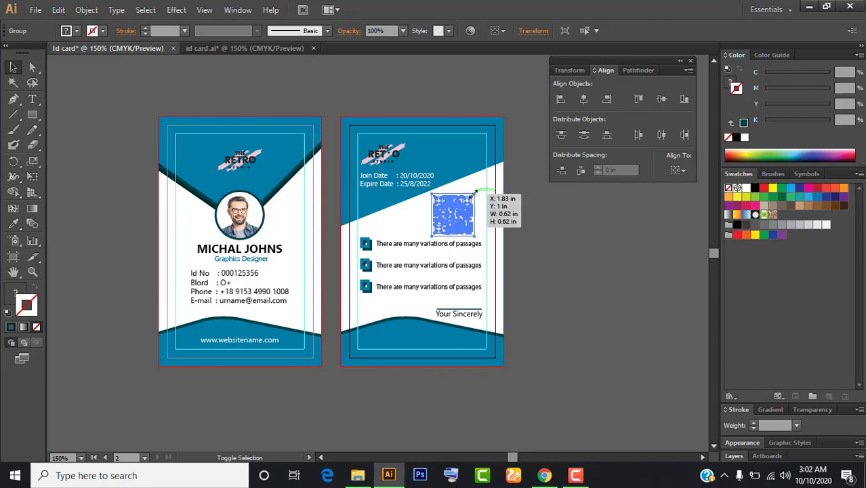
drag(473, 197, 470, 199)
key(ctrl+z)
key(ctrl+z)
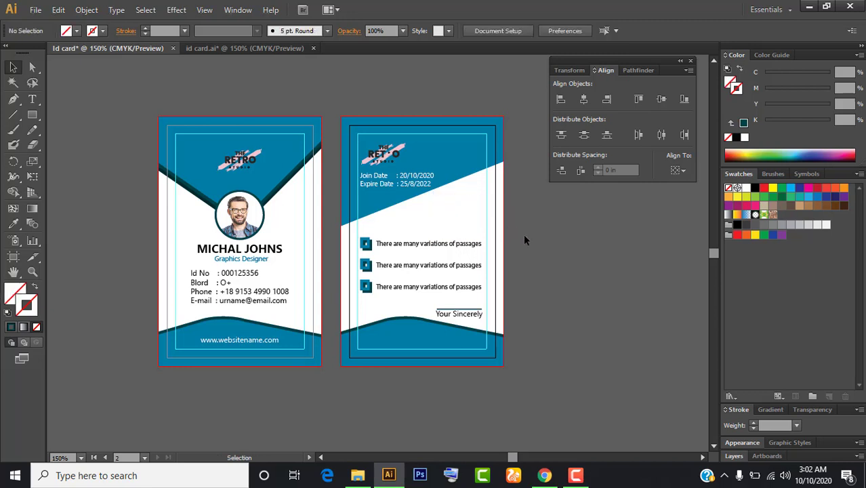
key(ctrl+shift+z)
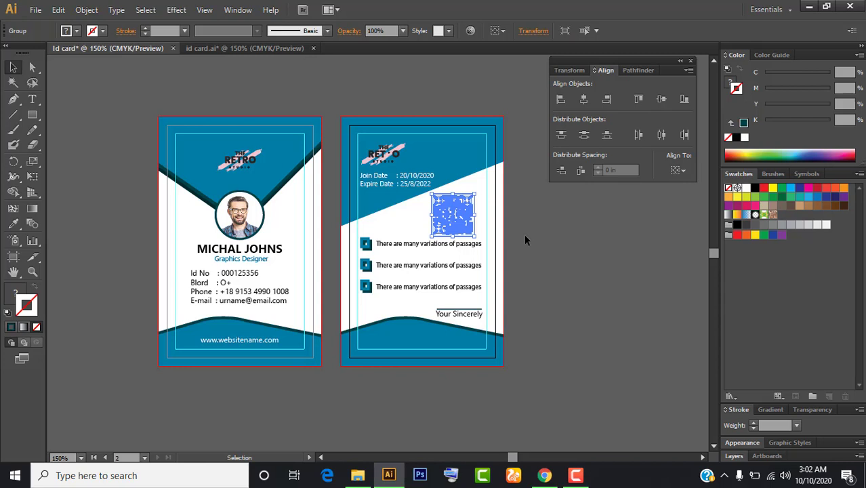
drag(475, 195, 470, 200)
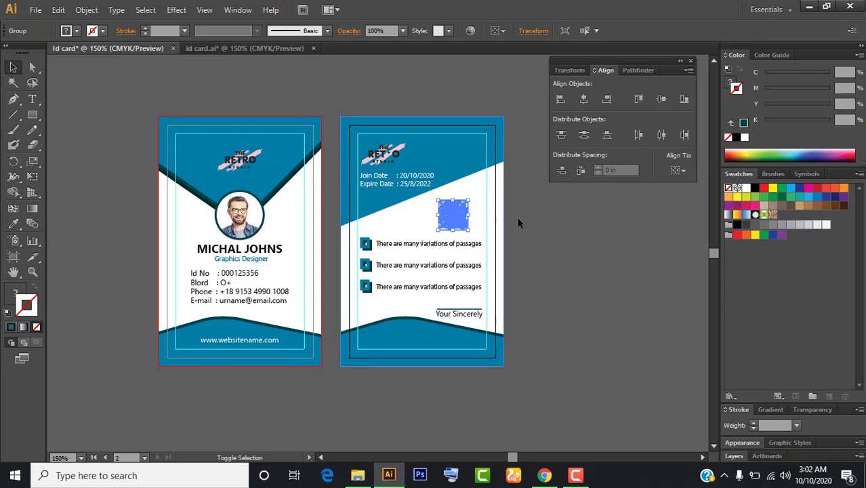
click(553, 234)
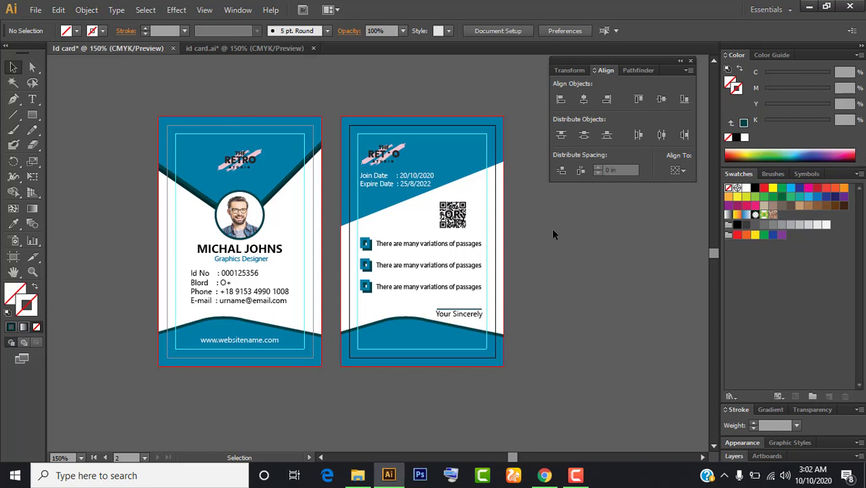
drag(422, 248, 427, 243)
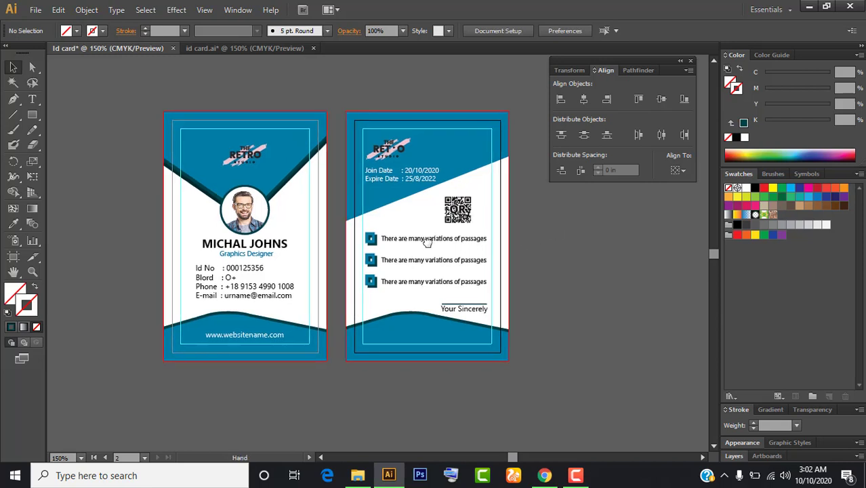